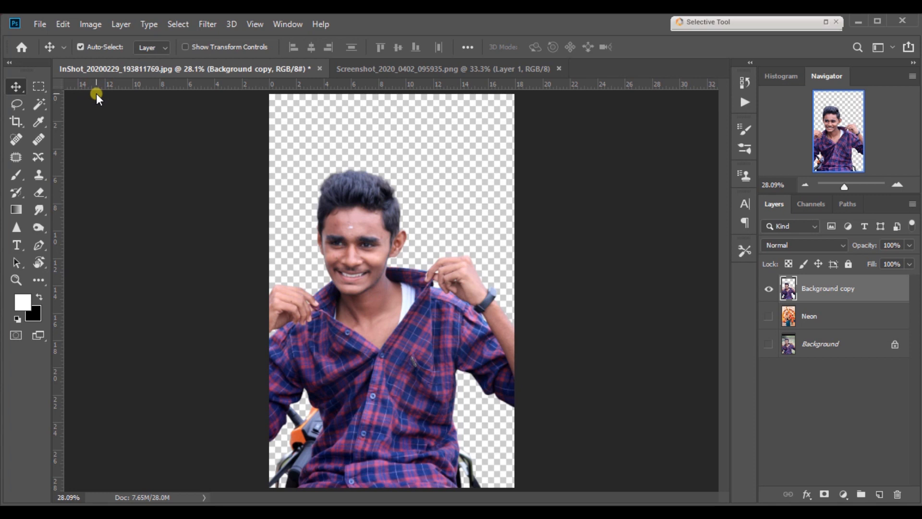
# Apply Shadows/Highlights to the cut-out man with shadows 6% and highlights 9%, plus Auto Tone
pyautogui.click(87, 25)
pyautogui.moveTo(94, 63)
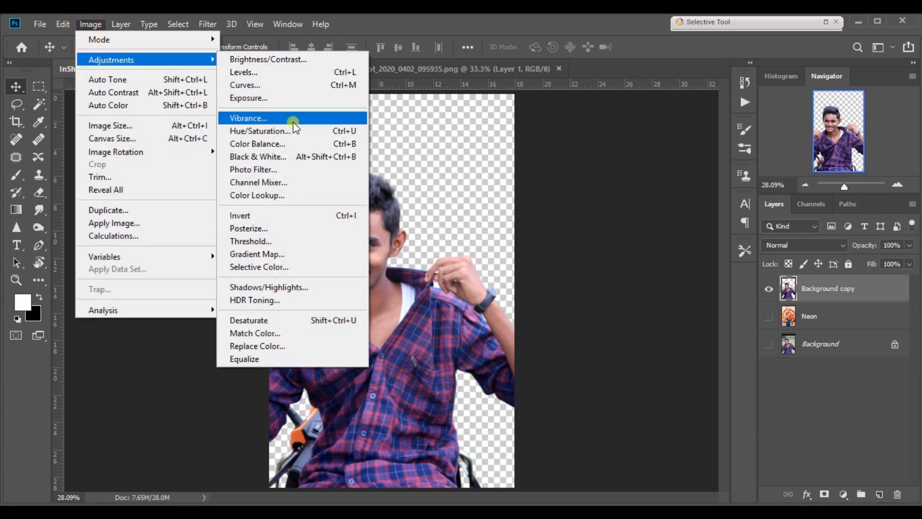
pyautogui.click(291, 285)
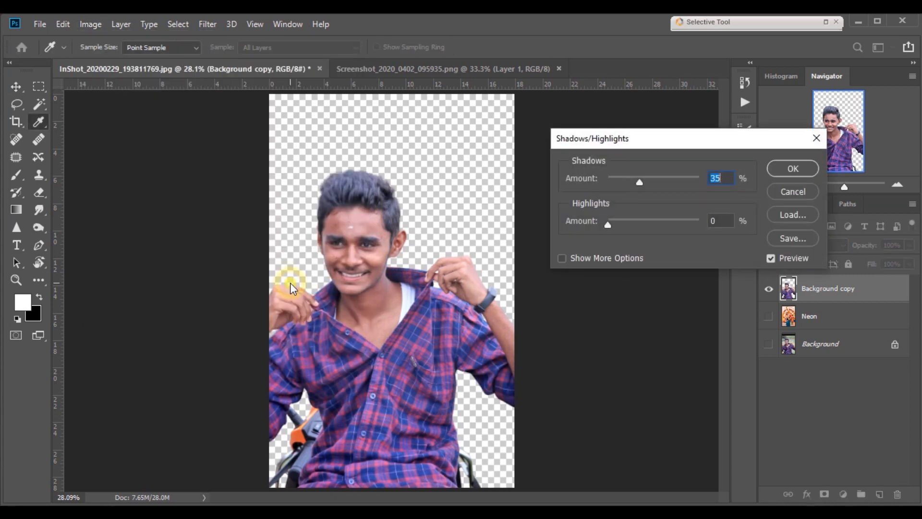
pyautogui.click(613, 180)
pyautogui.click(615, 221)
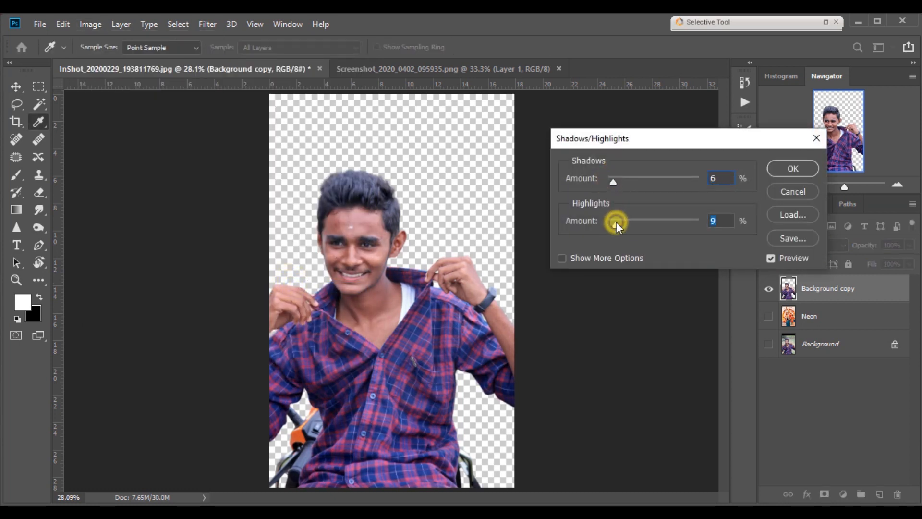
pyautogui.click(771, 258)
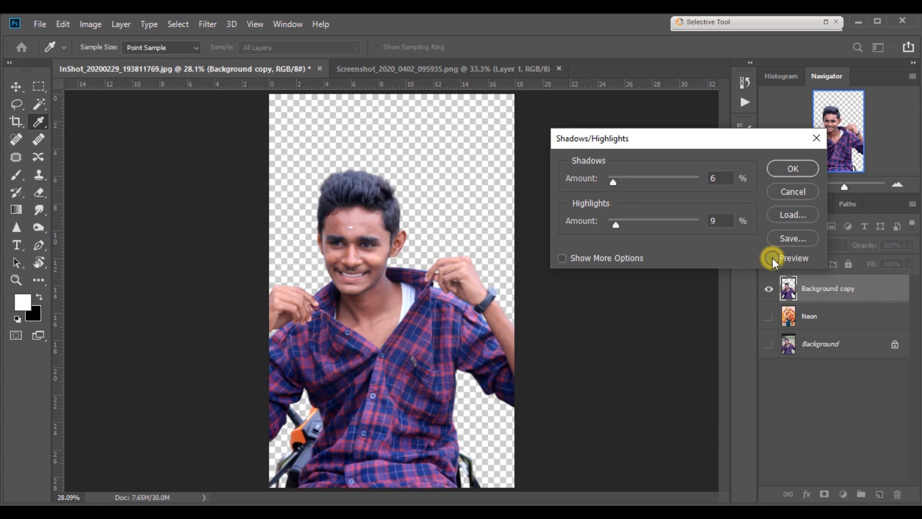
pyautogui.click(772, 257)
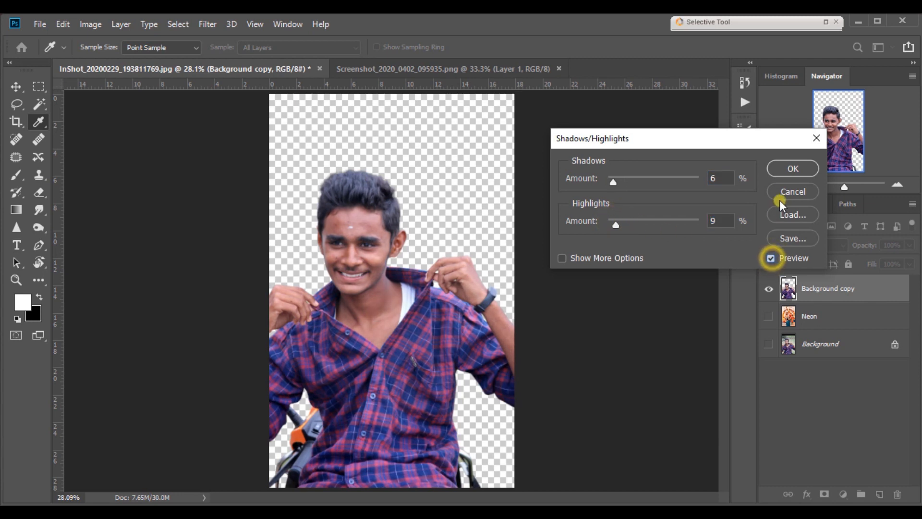
pyautogui.click(782, 172)
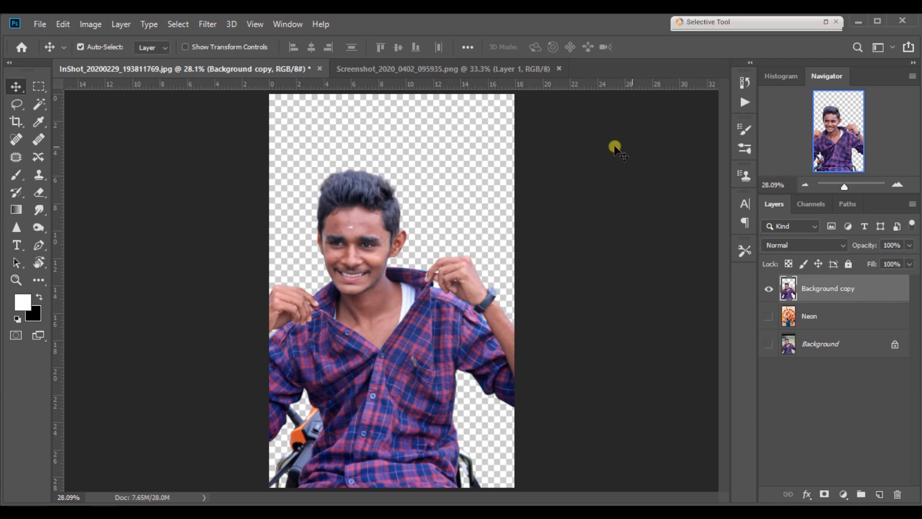
pyautogui.click(91, 24)
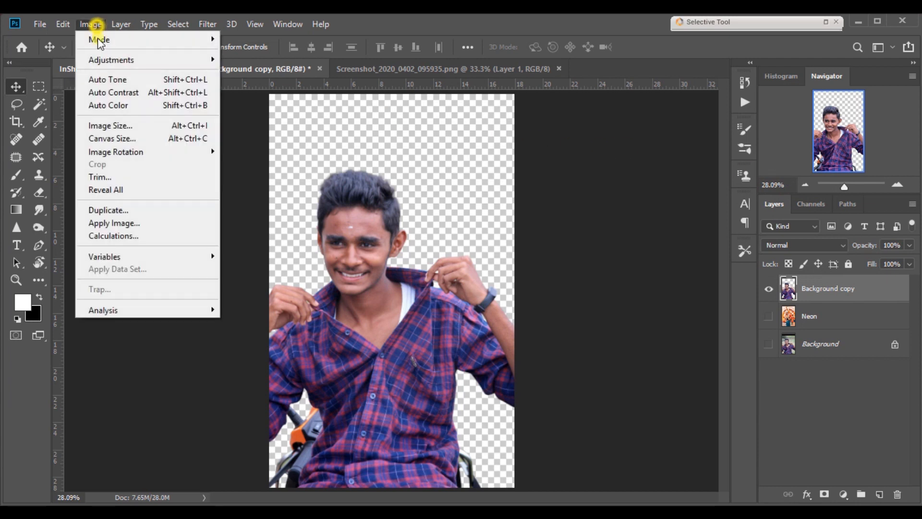
pyautogui.click(105, 81)
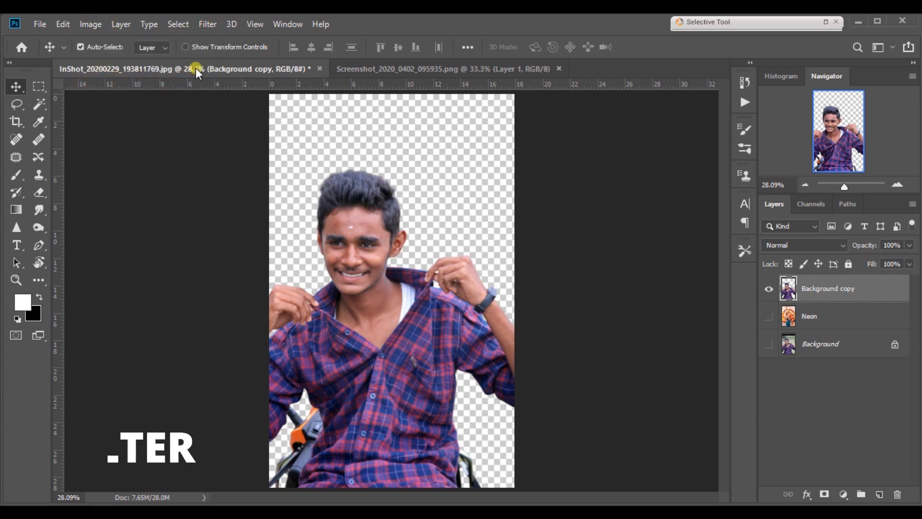
# Open the Camera Raw Filter and add a large radial filter centred on the man's face, spanning the subject, with exposure -0.90
pyautogui.click(209, 27)
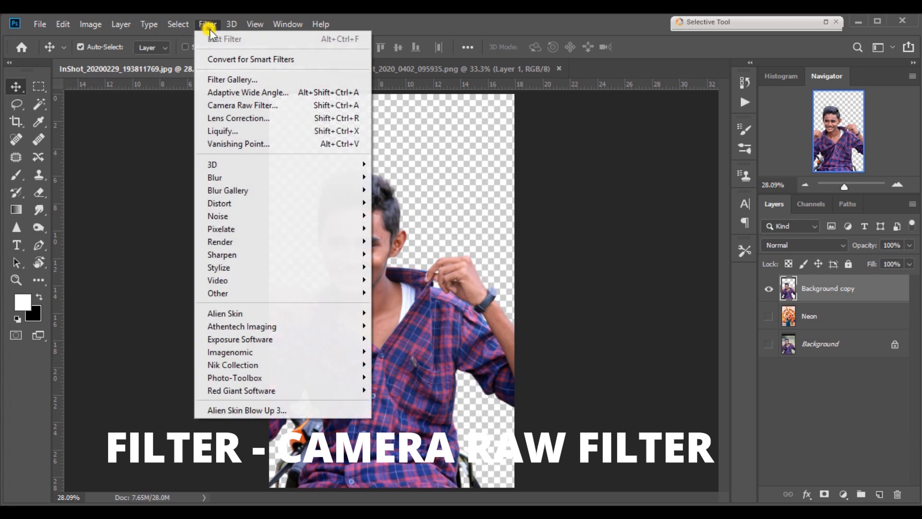
pyautogui.click(218, 103)
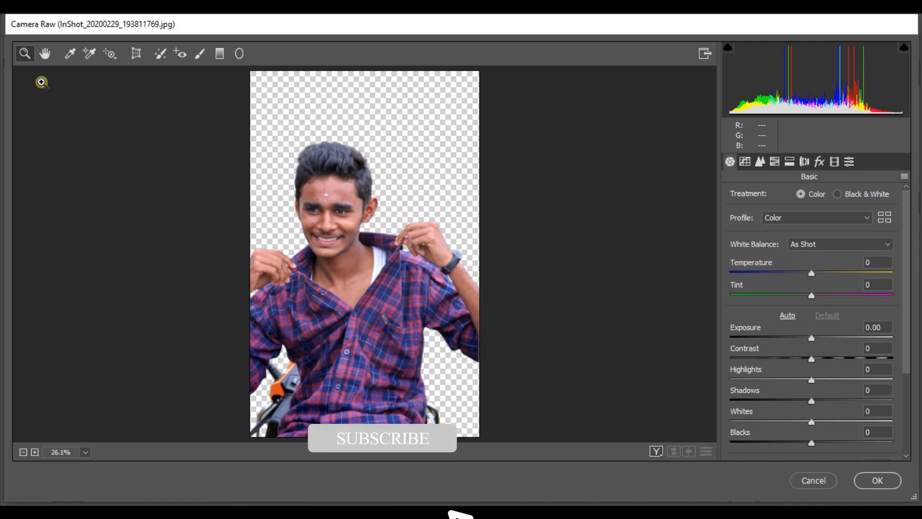
pyautogui.click(240, 53)
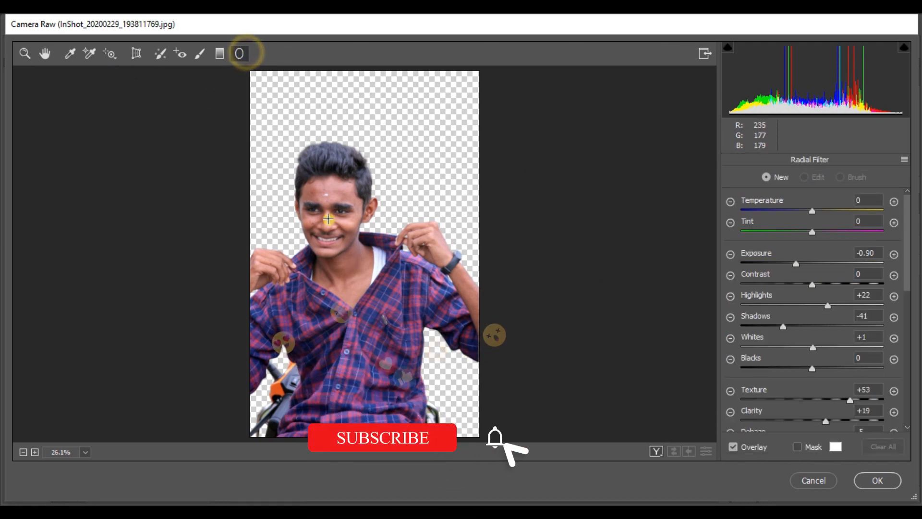
pyautogui.moveTo(332, 218); pyautogui.dragTo(477, 371)
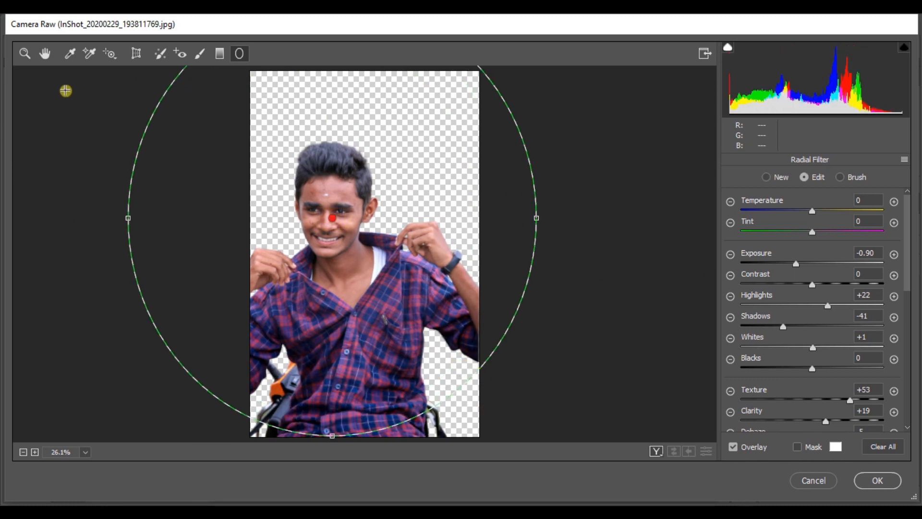
pyautogui.click(46, 59)
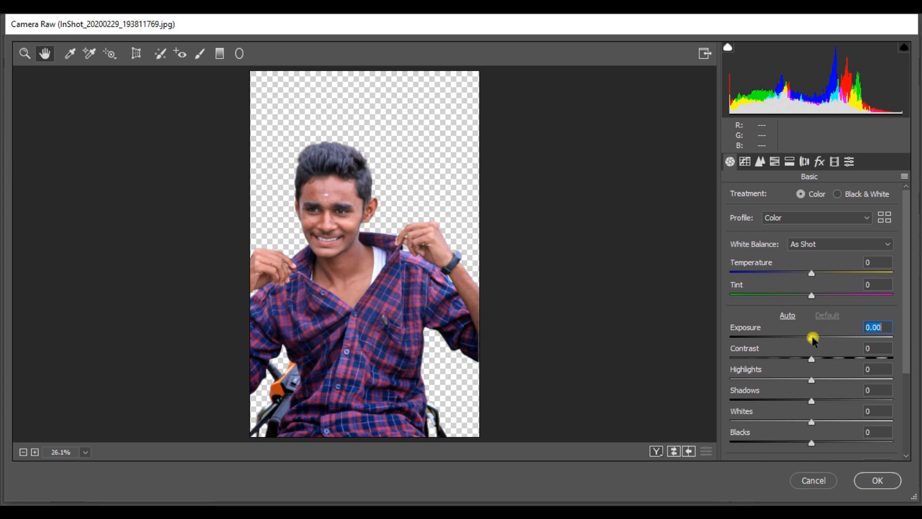
# Set the basic tones to Exposure +0.30, Highlights -100, Shadows +5, Whites -100 and Blacks -29
pyautogui.moveTo(812, 339); pyautogui.dragTo(816, 337)
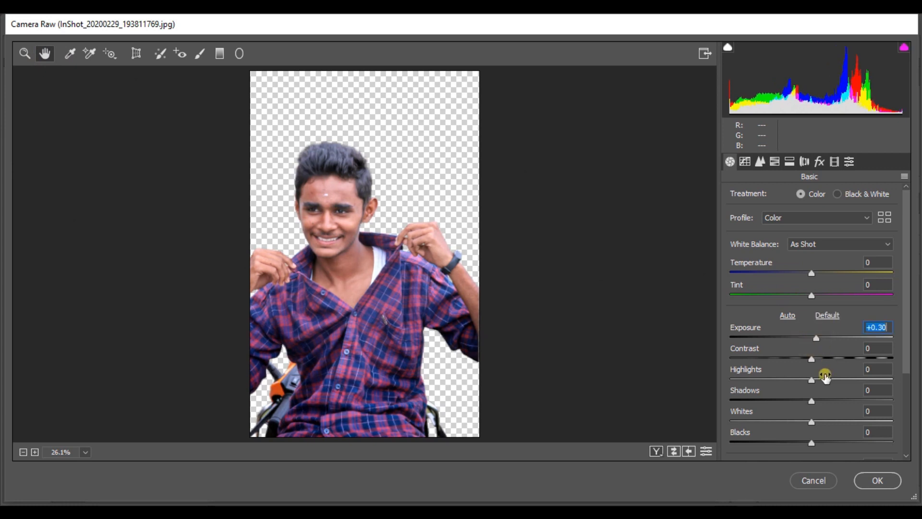
pyautogui.moveTo(809, 380); pyautogui.dragTo(739, 382)
pyautogui.moveTo(823, 399); pyautogui.dragTo(716, 422)
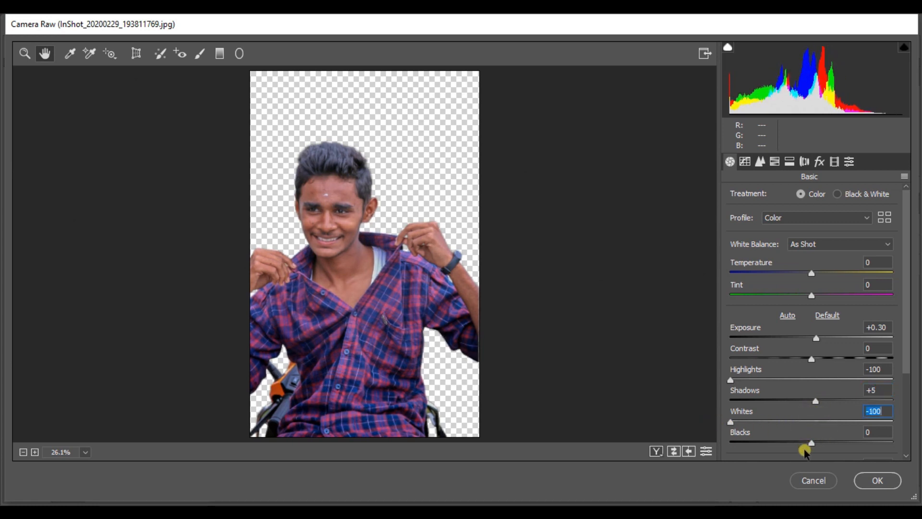
pyautogui.moveTo(811, 442); pyautogui.dragTo(789, 444)
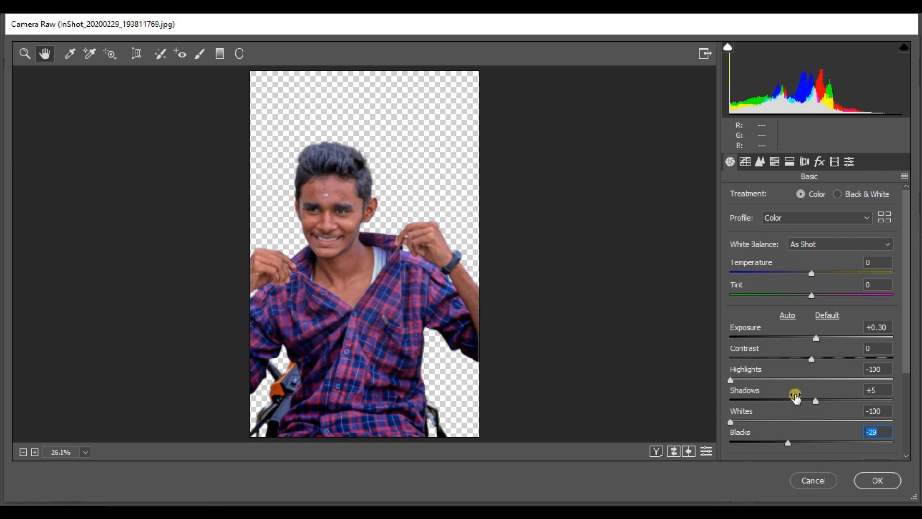
# Set the image's Clarity to +12 and Vibrance to +8
pyautogui.scroll(-3, 796, 398)
pyautogui.click(821, 374)
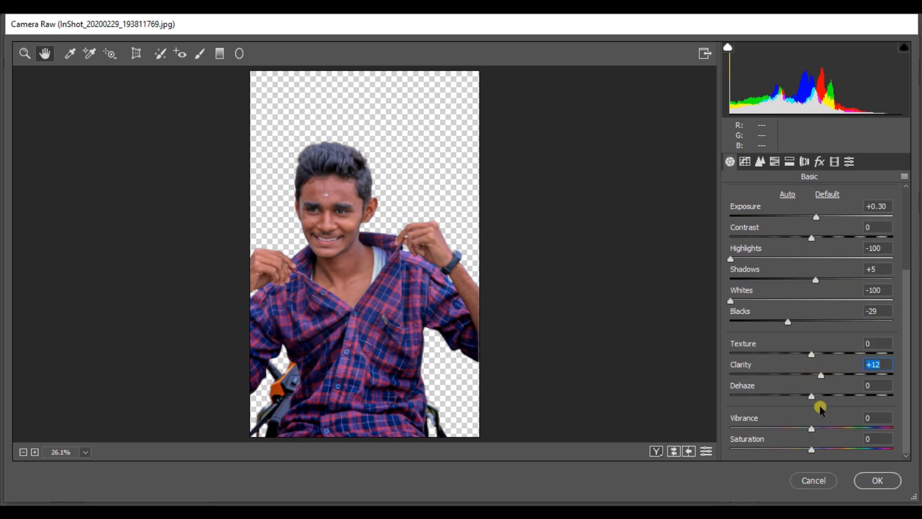
pyautogui.click(819, 428)
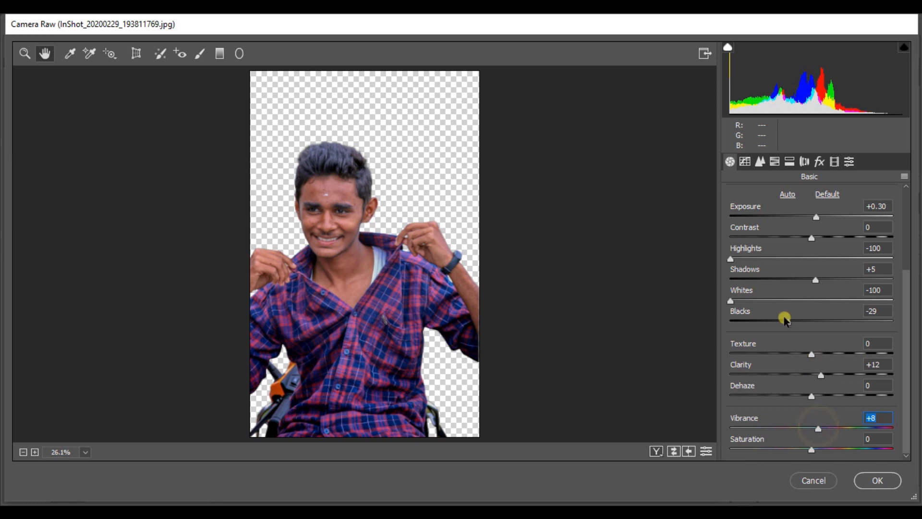
# Set the sharpening amount to 20 and the noise reduction to Luminance 30 with Luminance Contrast 30
pyautogui.click(760, 161)
pyautogui.click(865, 208)
pyautogui.write('20')
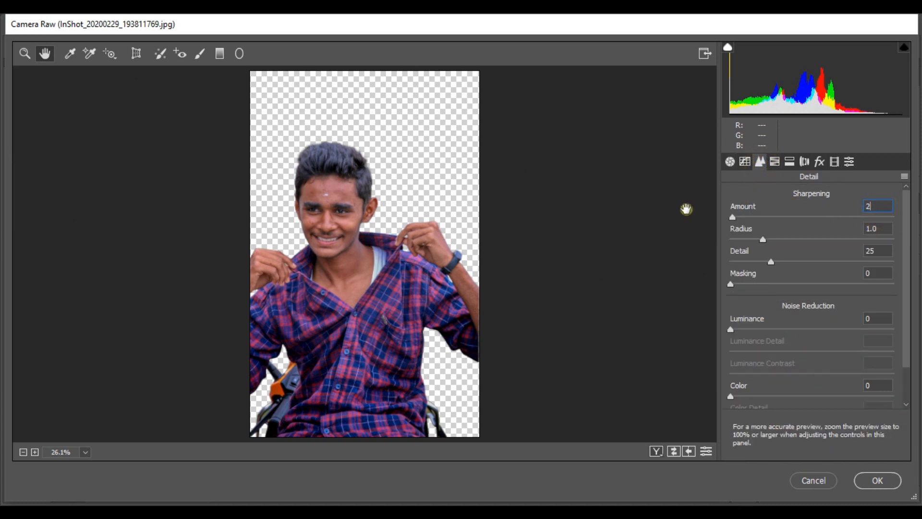
pyautogui.click(877, 323)
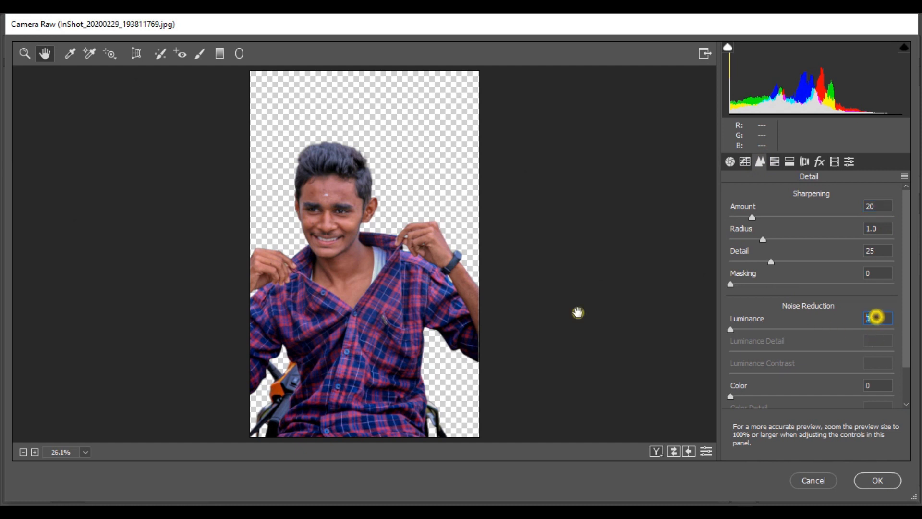
pyautogui.write('30')
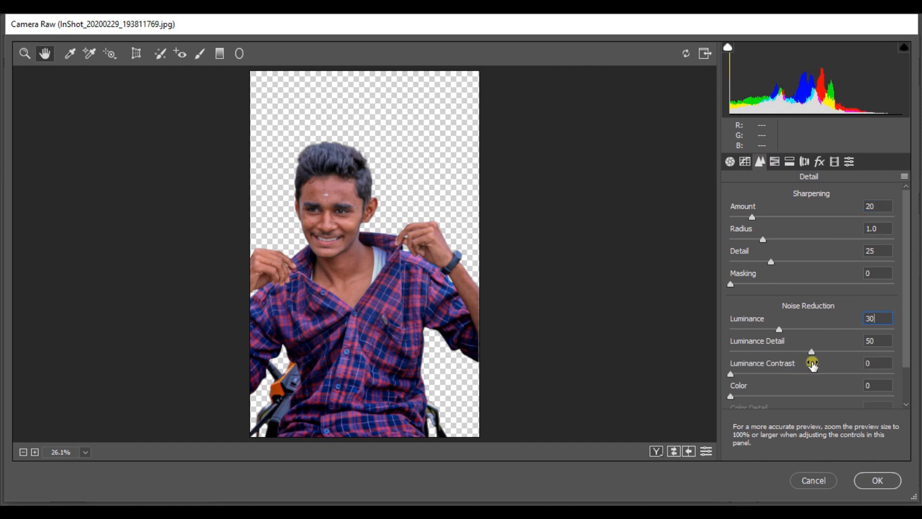
pyautogui.click(875, 363)
pyautogui.write('30')
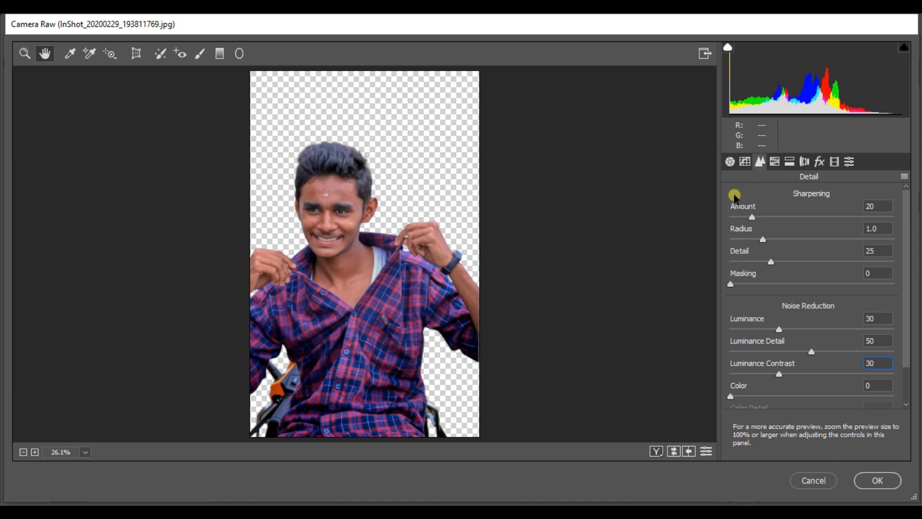
# Raise the Oranges luminance, set the Blues hue to -17 and Purples saturation to +15, and apply the Camera Raw edits
pyautogui.click(774, 162)
pyautogui.click(841, 198)
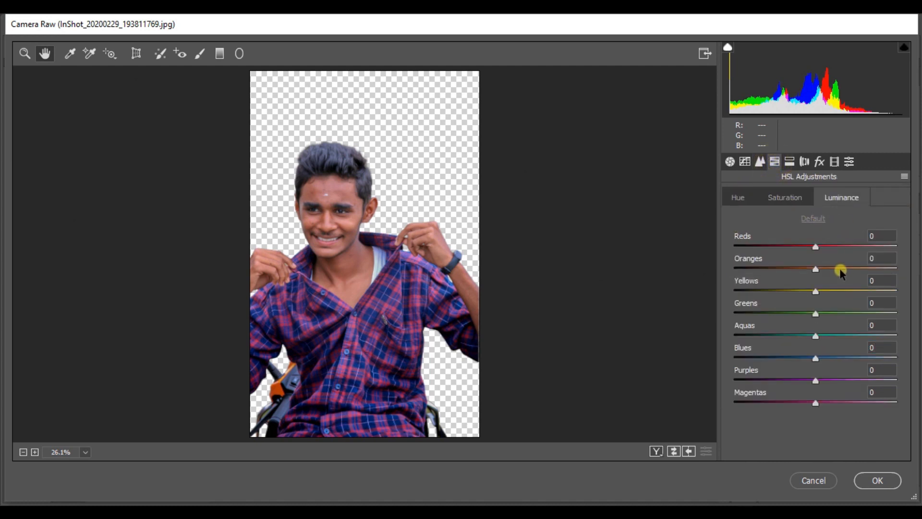
pyautogui.moveTo(824, 271); pyautogui.dragTo(861, 271)
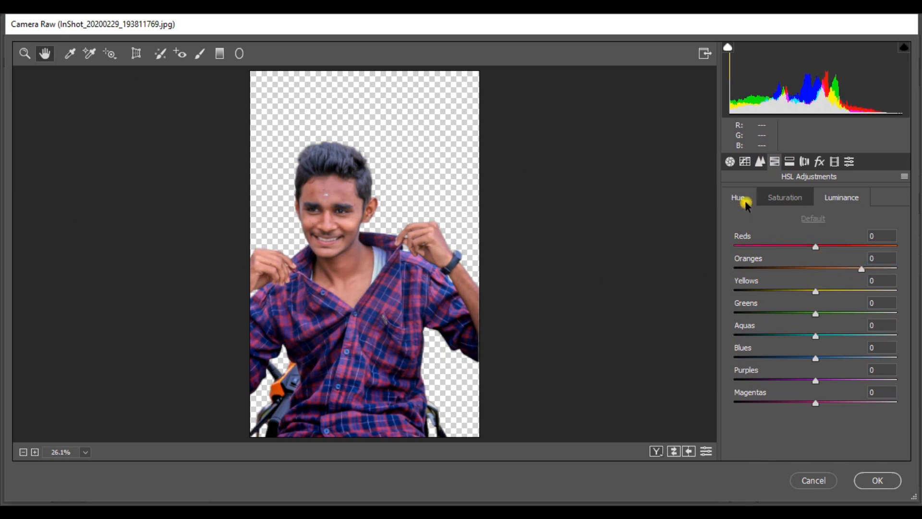
pyautogui.click(738, 197)
pyautogui.click(802, 358)
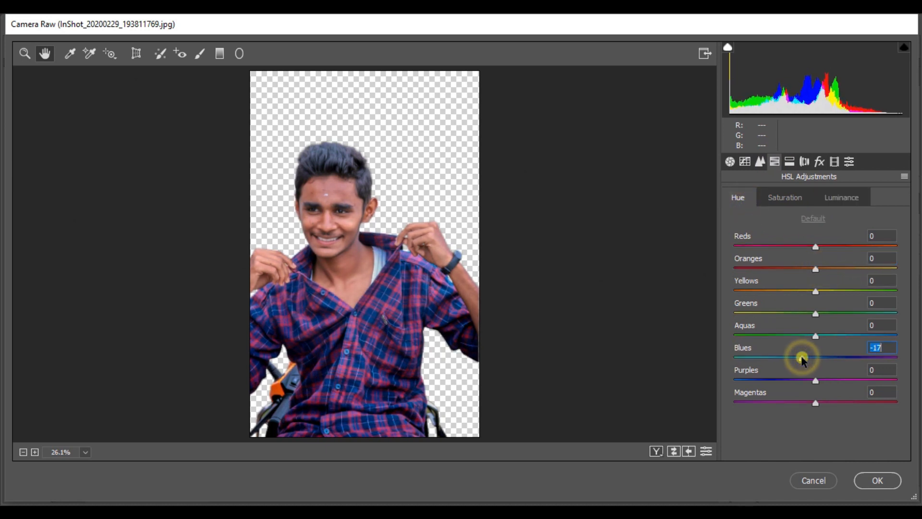
pyautogui.click(796, 205)
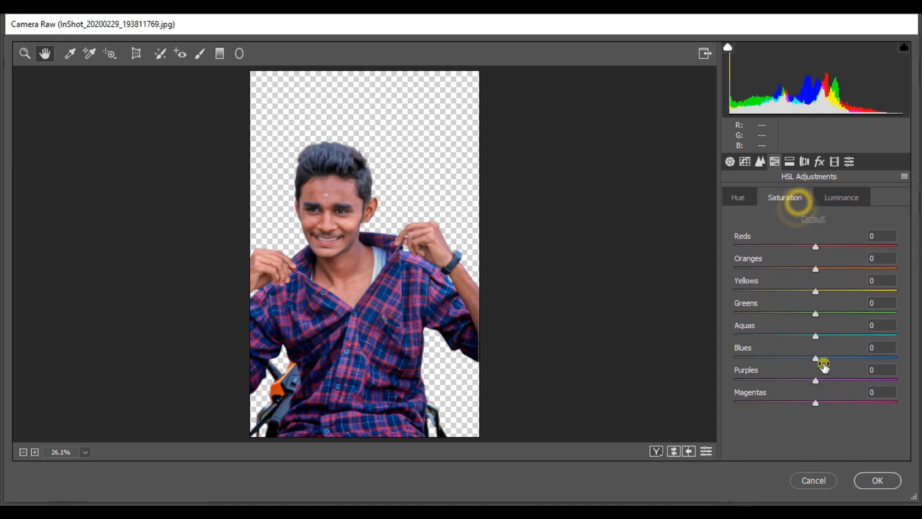
pyautogui.click(829, 380)
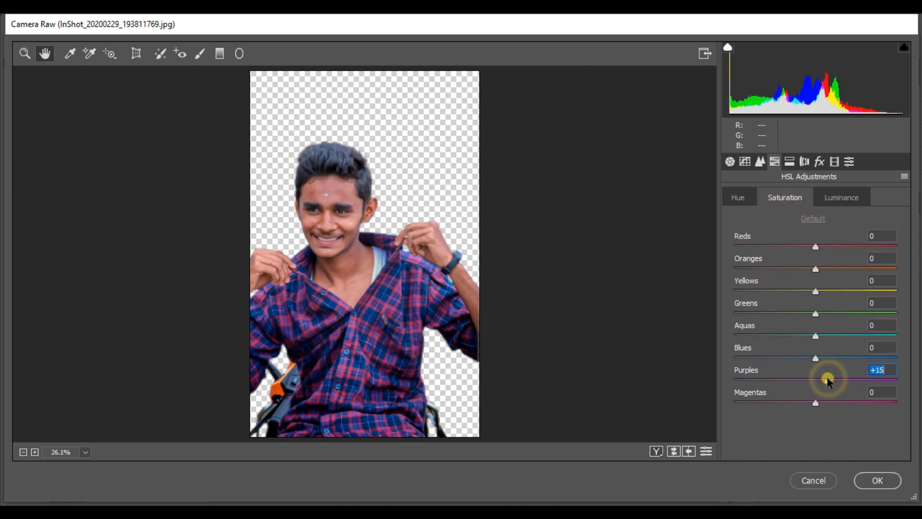
pyautogui.click(663, 452)
pyautogui.click(877, 481)
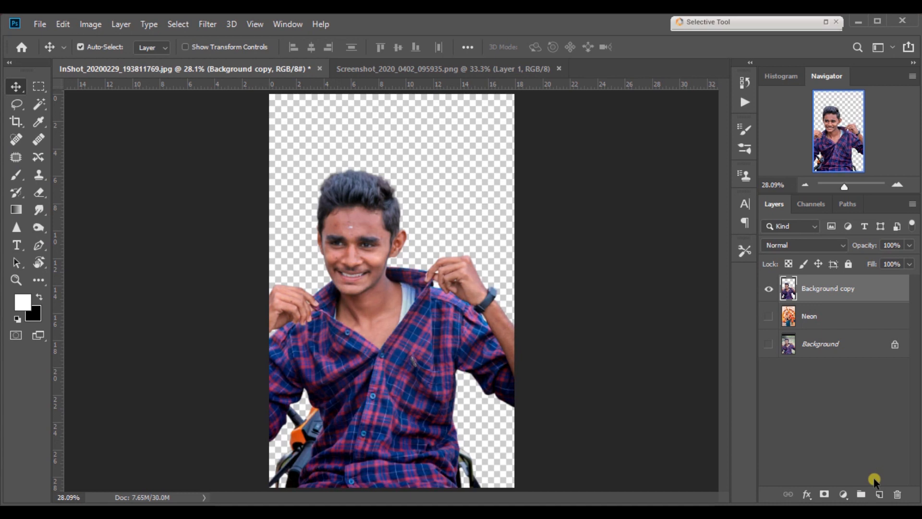
# Show the Neon background layer and duplicate it, leaving only the copy visible behind the man
pyautogui.click(770, 319)
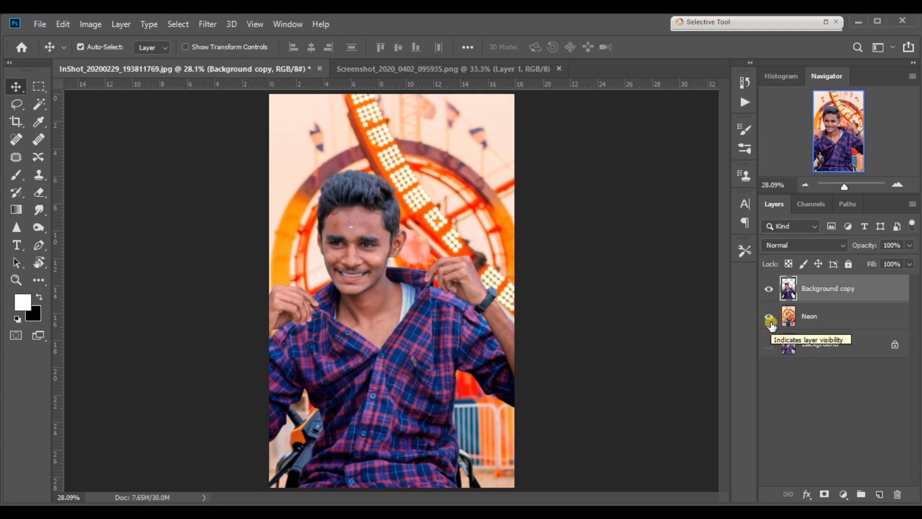
pyautogui.click(844, 328)
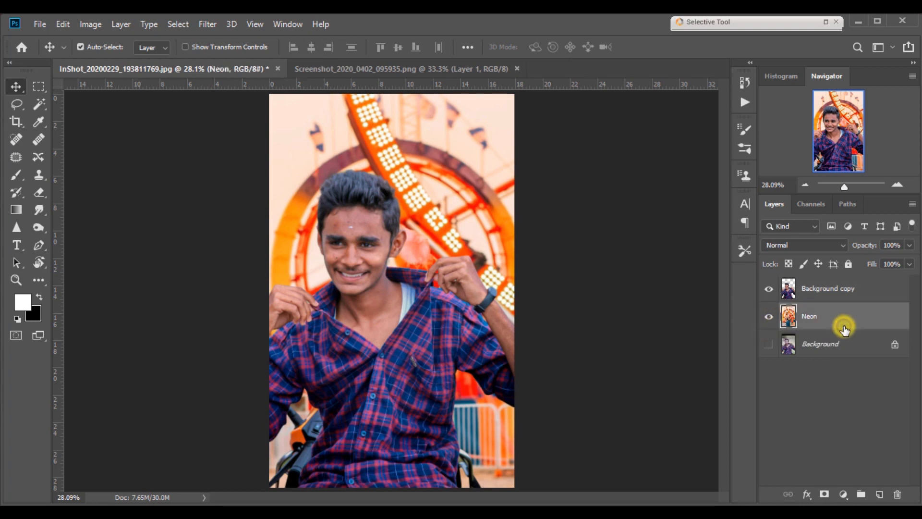
pyautogui.moveTo(882, 323); pyautogui.dragTo(878, 488)
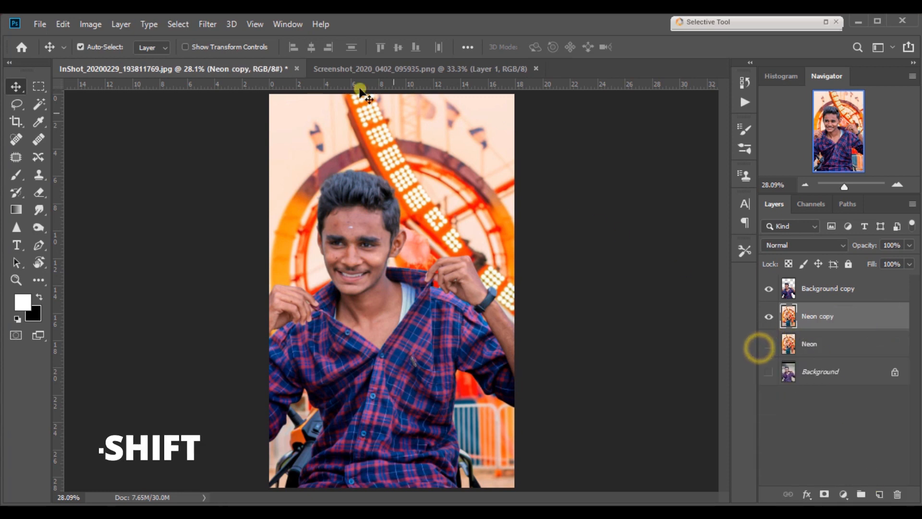
# Start a Tilt-Shift blur on the Neon copy layer and move its focus band down over the man's lower torso
pyautogui.click(207, 24)
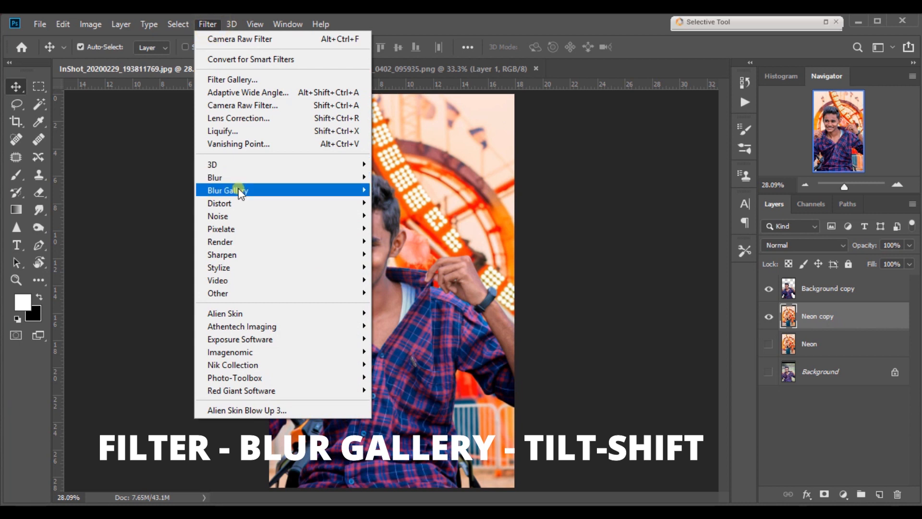
pyautogui.moveTo(240, 192)
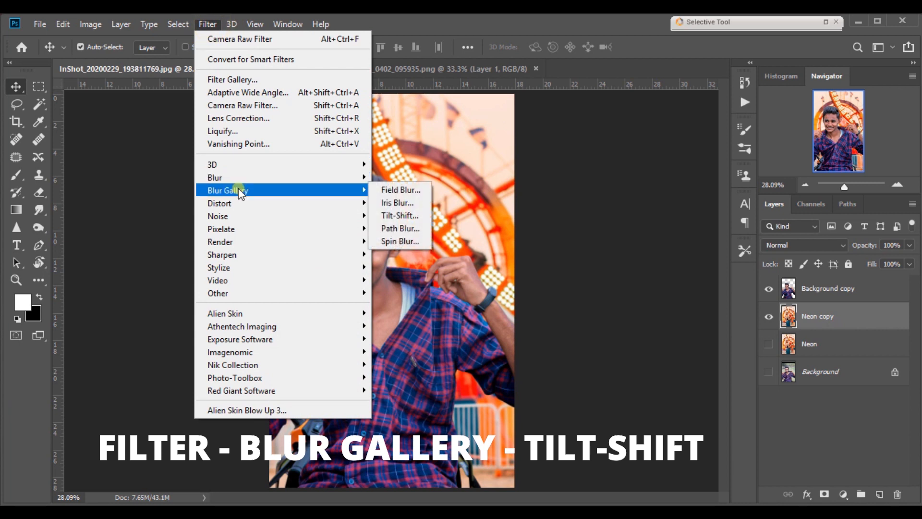
pyautogui.click(399, 216)
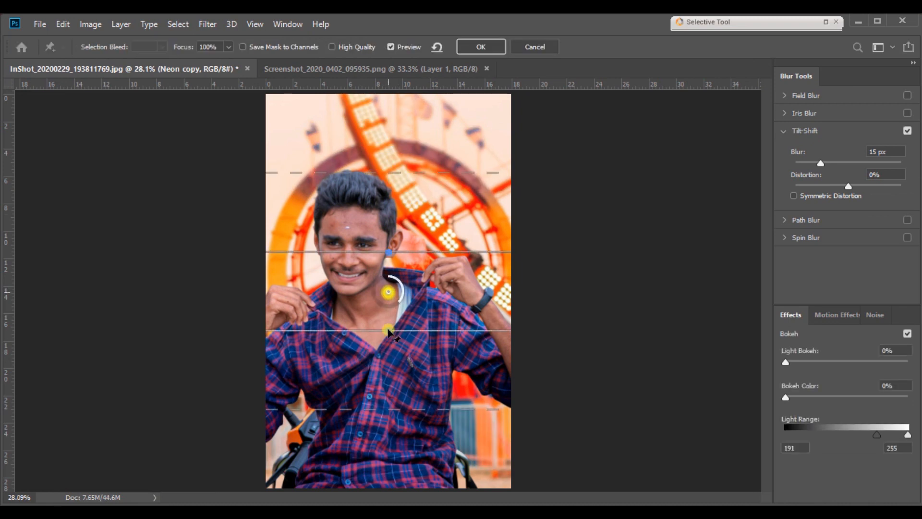
pyautogui.moveTo(388, 294); pyautogui.dragTo(396, 434)
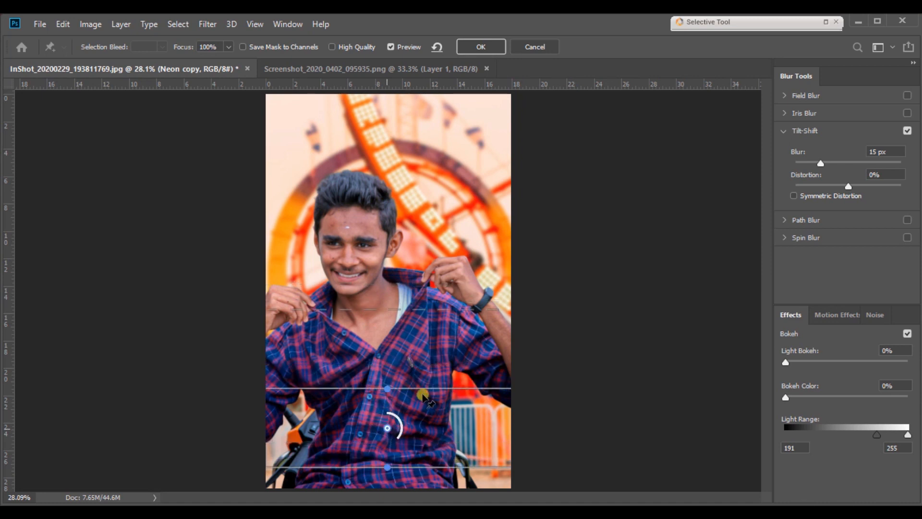
pyautogui.moveTo(424, 387); pyautogui.dragTo(423, 417)
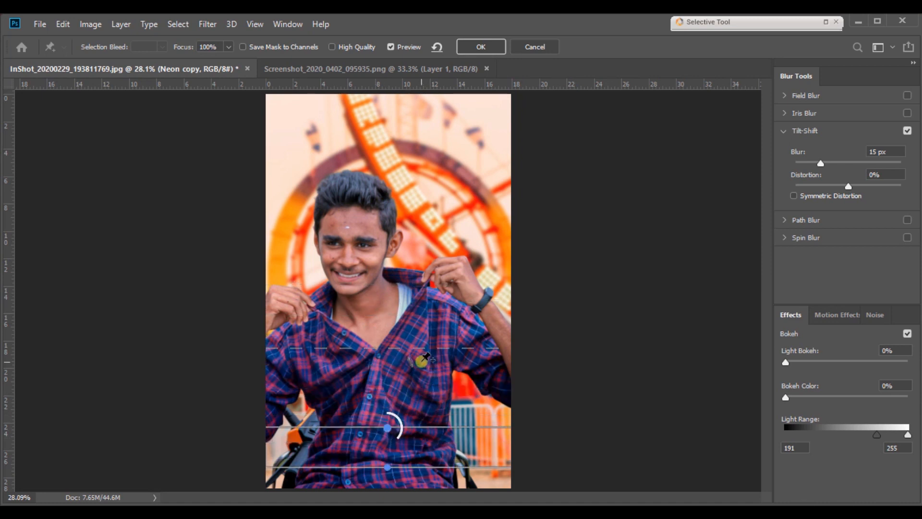
# Set the tilt-shift blur to 18 px and move the lower focus and transition lines down toward the image's bottom edge
pyautogui.moveTo(817, 162); pyautogui.dragTo(822, 162)
pyautogui.write('18')
pyautogui.moveTo(457, 473); pyautogui.dragTo(458, 494)
pyautogui.moveTo(458, 425); pyautogui.dragTo(459, 468)
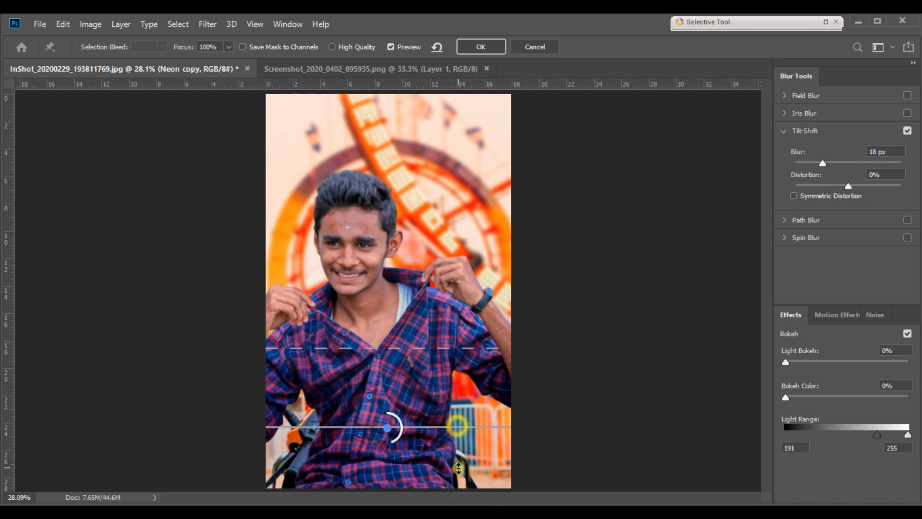
# Widen the focus band from the man's chest to below the image and adjust its tilt to nearly horizontal
pyautogui.click(390, 430)
pyautogui.moveTo(390, 431); pyautogui.dragTo(394, 462)
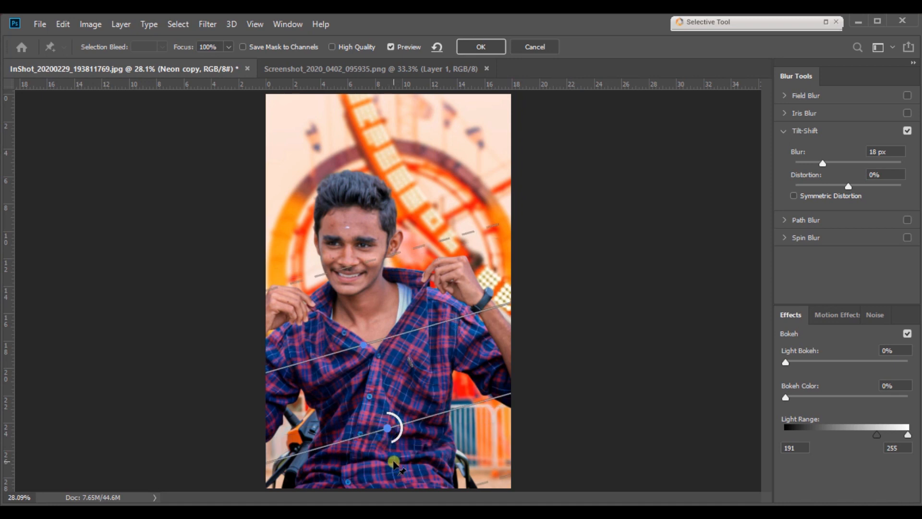
pyautogui.hotkey('ctrl', 'z')
pyautogui.hotkey('ctrl', '-')
pyautogui.moveTo(388, 414)
pyautogui.mouseDown()
pyautogui.moveTo(401, 429)
pyautogui.moveTo(391, 420)
pyautogui.mouseUp()
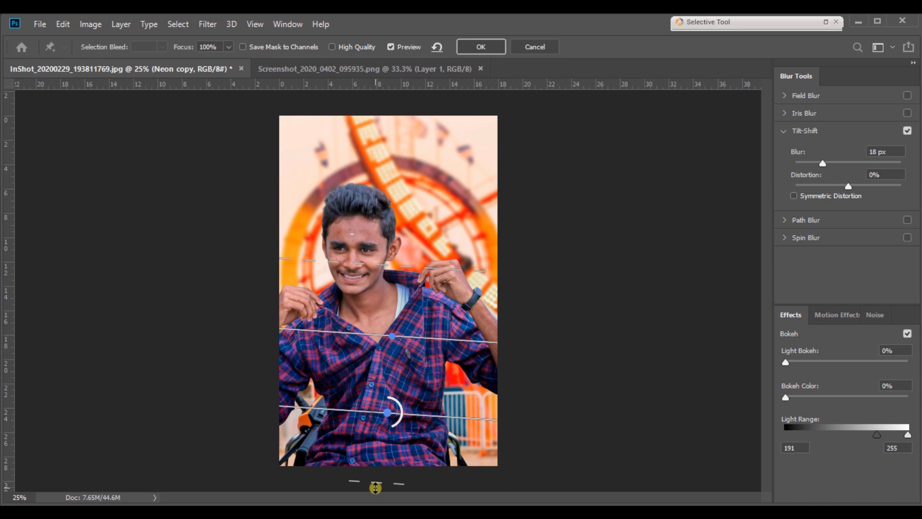
pyautogui.moveTo(385, 488)
pyautogui.mouseDown()
pyautogui.moveTo(397, 488)
pyautogui.moveTo(399, 500)
pyautogui.mouseUp()
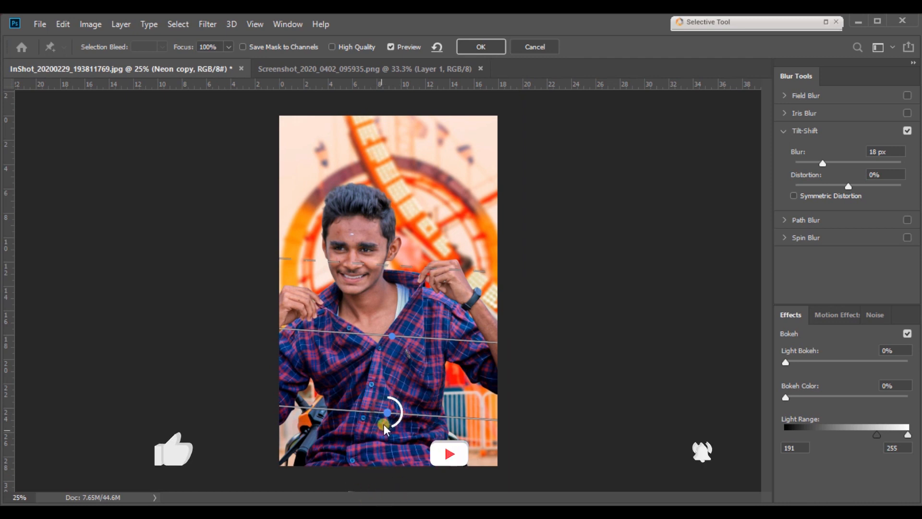
pyautogui.moveTo(362, 414); pyautogui.dragTo(371, 488)
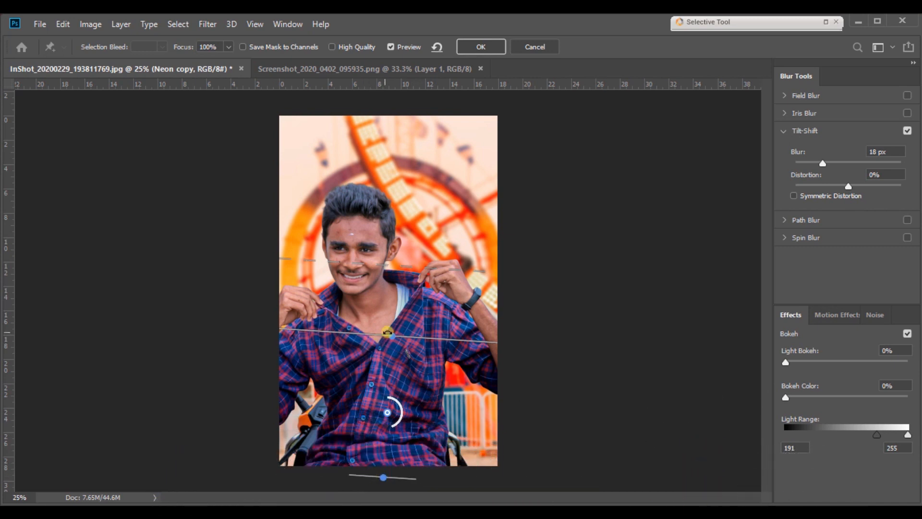
pyautogui.moveTo(387, 332); pyautogui.dragTo(384, 336)
# Set the blur's Light Bokeh to 25%, Bokeh Color to 100% and the lower end of the Light Range to 203
pyautogui.moveTo(815, 360); pyautogui.dragTo(813, 363)
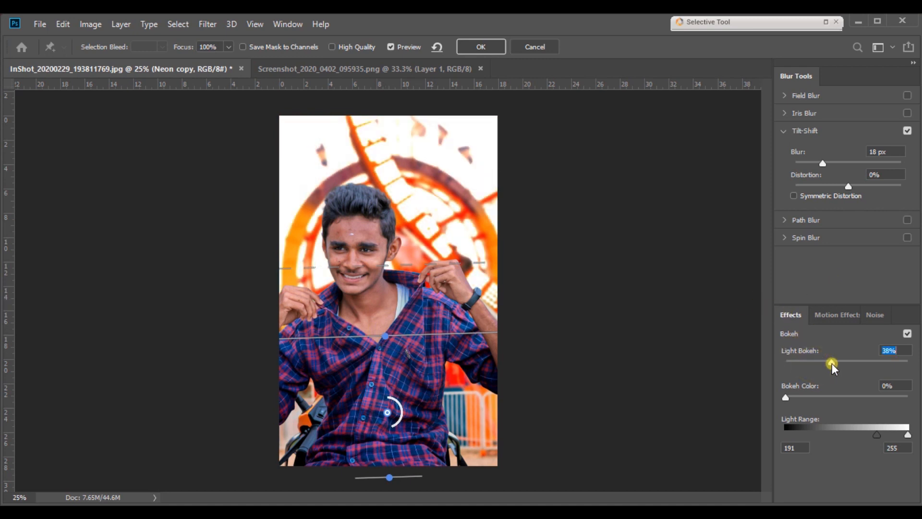
pyautogui.moveTo(814, 363); pyautogui.dragTo(812, 363)
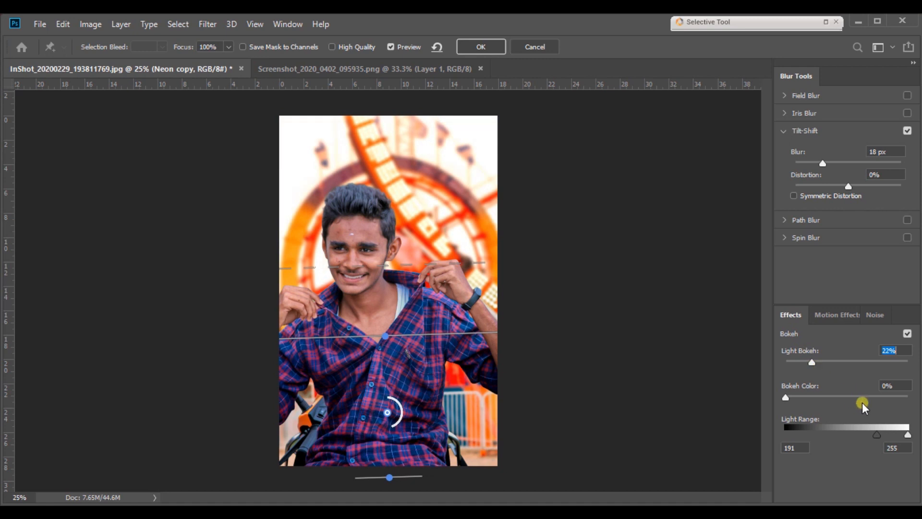
pyautogui.moveTo(866, 396); pyautogui.dragTo(920, 397)
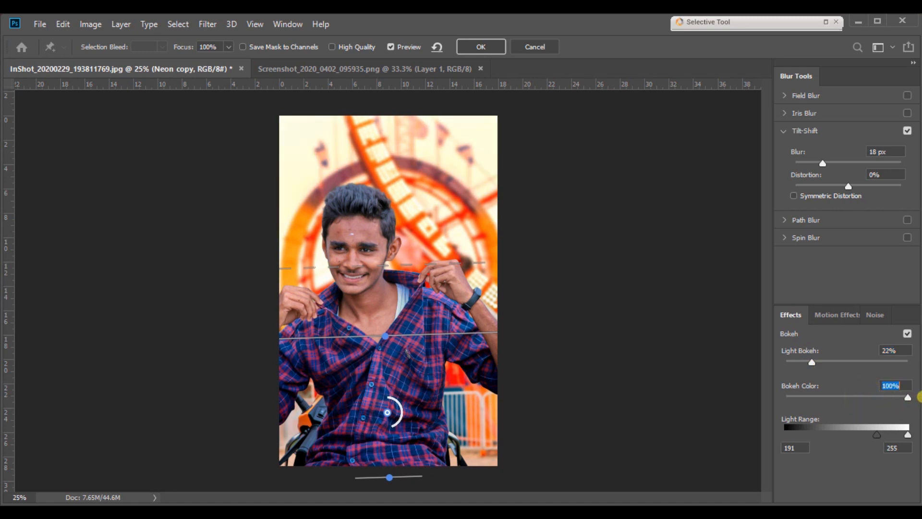
pyautogui.click(816, 390)
pyautogui.moveTo(816, 364); pyautogui.dragTo(817, 363)
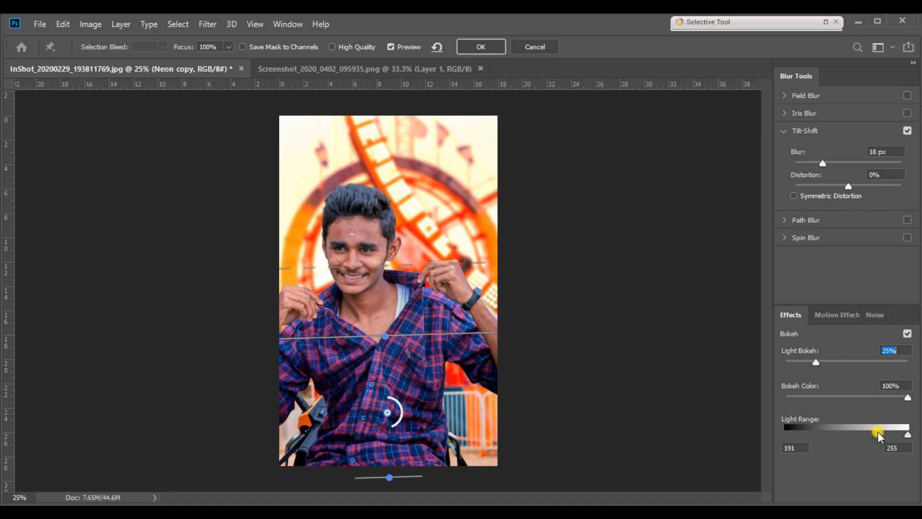
pyautogui.moveTo(877, 431); pyautogui.dragTo(884, 431)
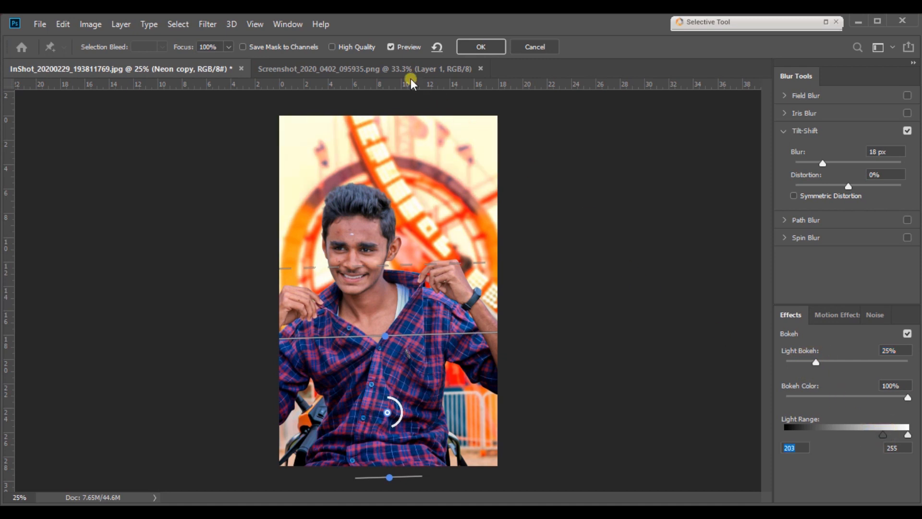
# Compare the background with and without the tilt-shift effect, and apply the blur
pyautogui.click(393, 50)
pyautogui.click(393, 50)
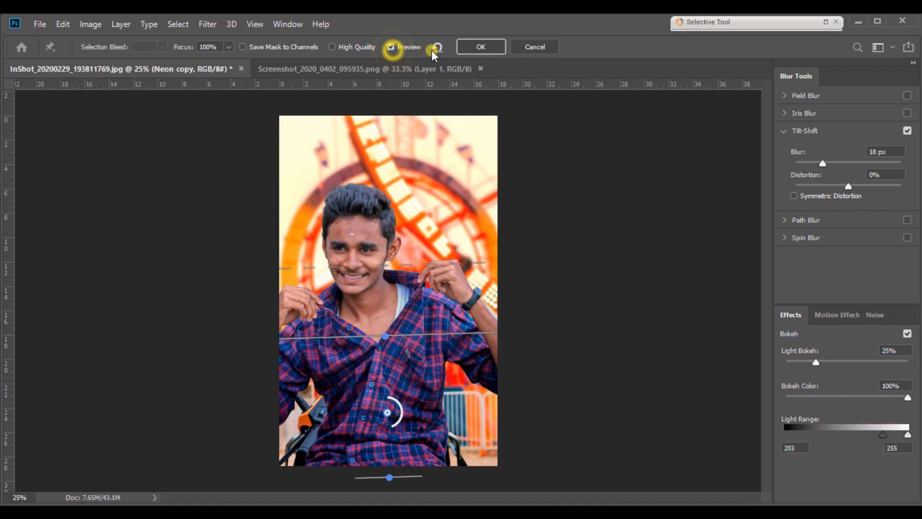
pyautogui.click(478, 50)
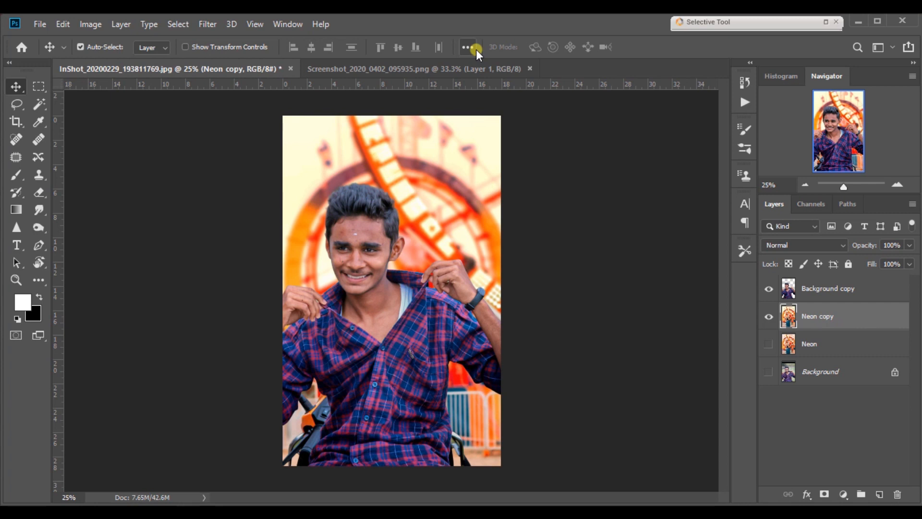
# Show the original Neon layer, compare it with the blurred copy, and merge the copy down into it
pyautogui.click(769, 344)
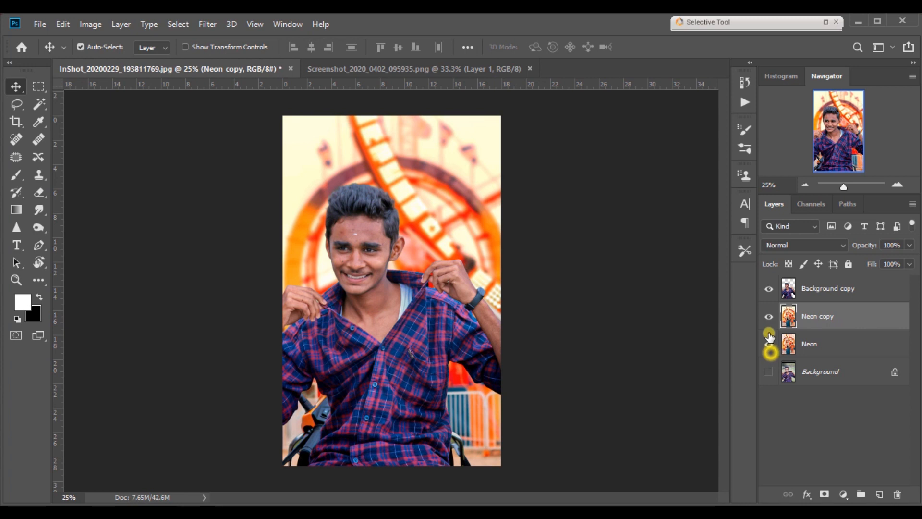
pyautogui.click(768, 317)
pyautogui.click(767, 325)
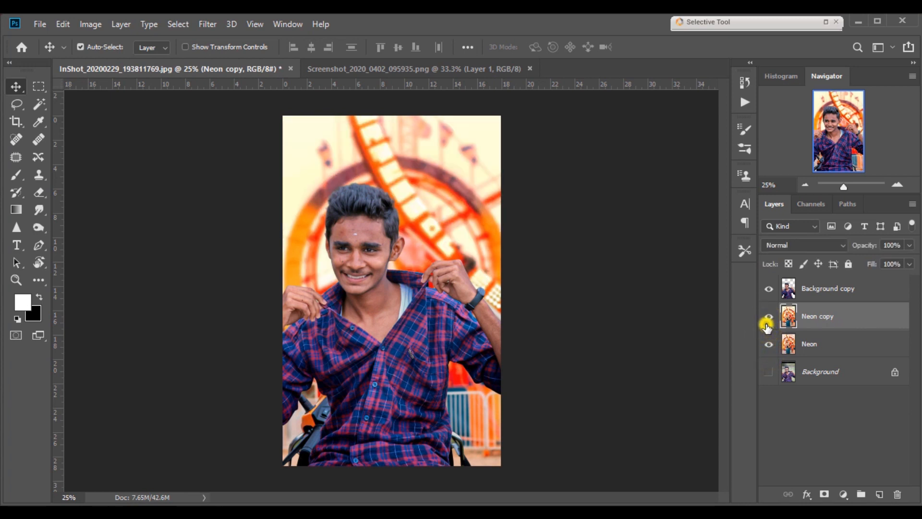
pyautogui.rightClick(837, 321)
pyautogui.click(710, 412)
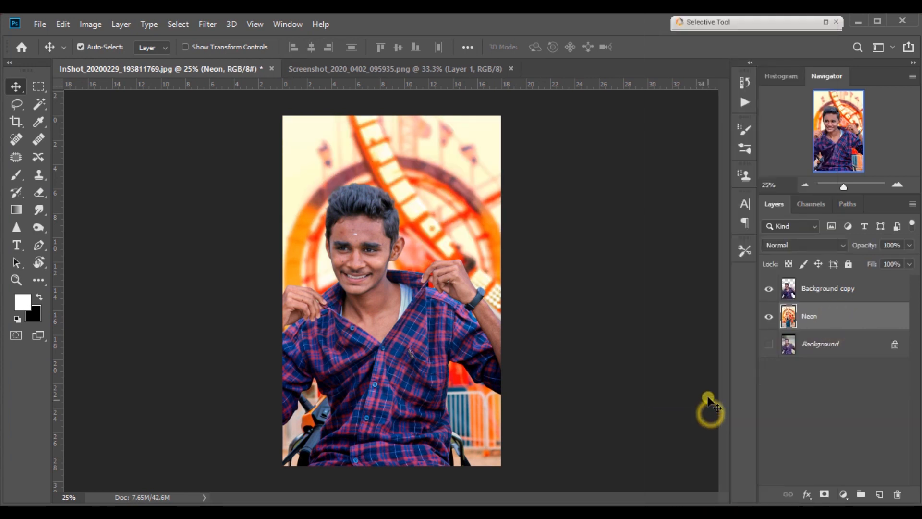
# Duplicate the Background copy layer and rename the duplicate to skin
pyautogui.click(854, 298)
pyautogui.moveTo(875, 299); pyautogui.dragTo(879, 494)
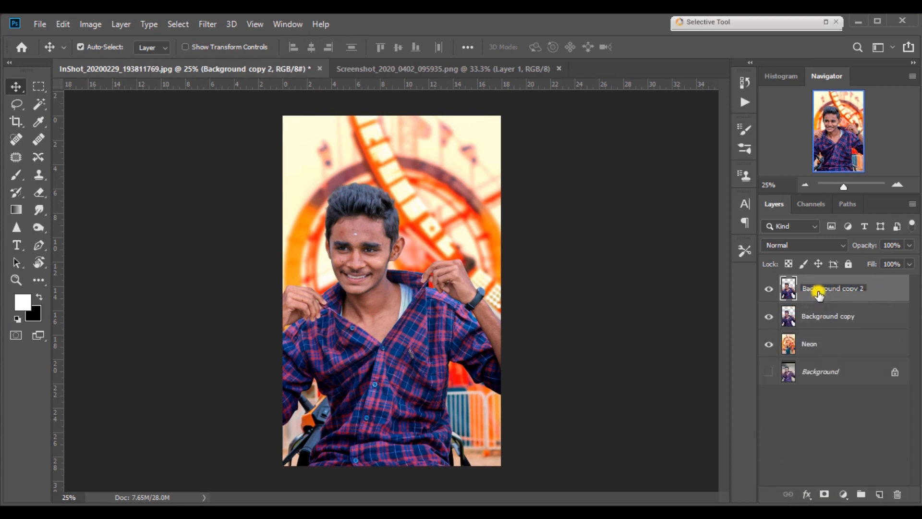
pyautogui.press('Return')
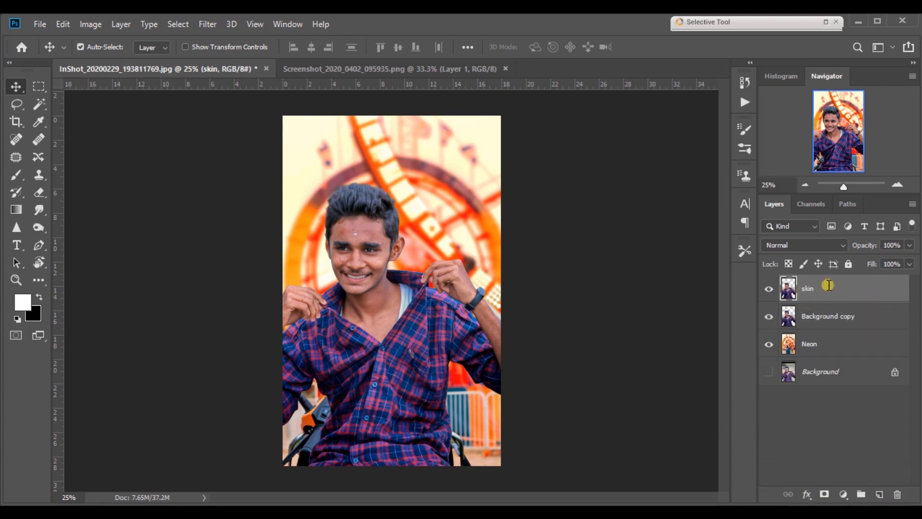
# Apply SkinFiner to the skin layer with Smoothing Amount 76, Fine +37 and Skin Tone Contrast +19
pyautogui.click(211, 22)
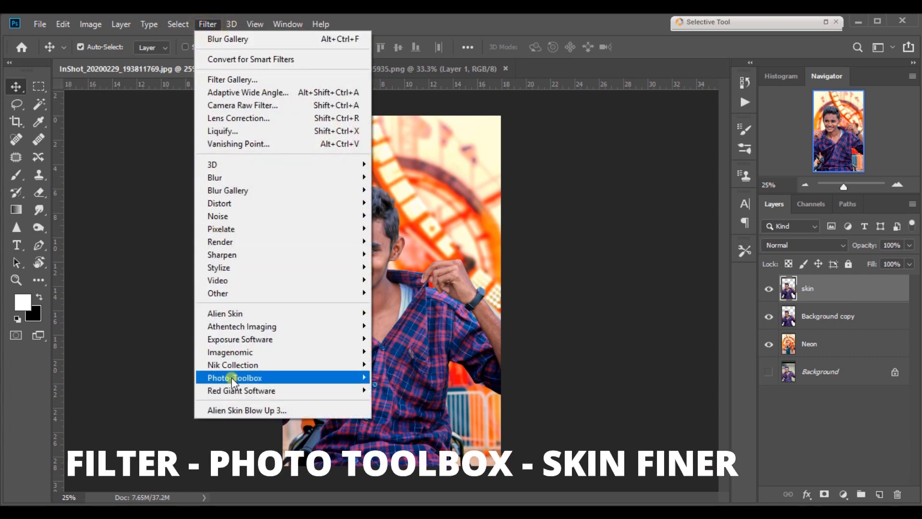
pyautogui.moveTo(231, 378)
pyautogui.click(385, 378)
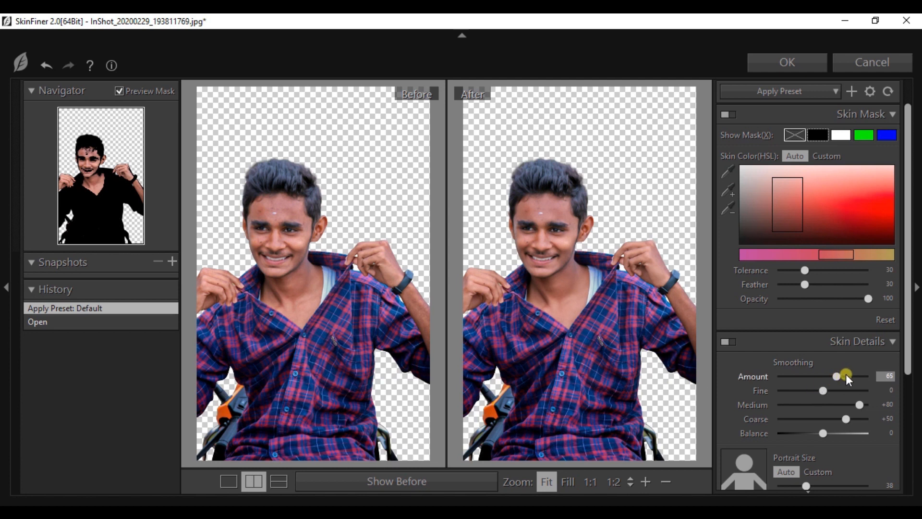
pyautogui.moveTo(850, 379); pyautogui.dragTo(840, 390)
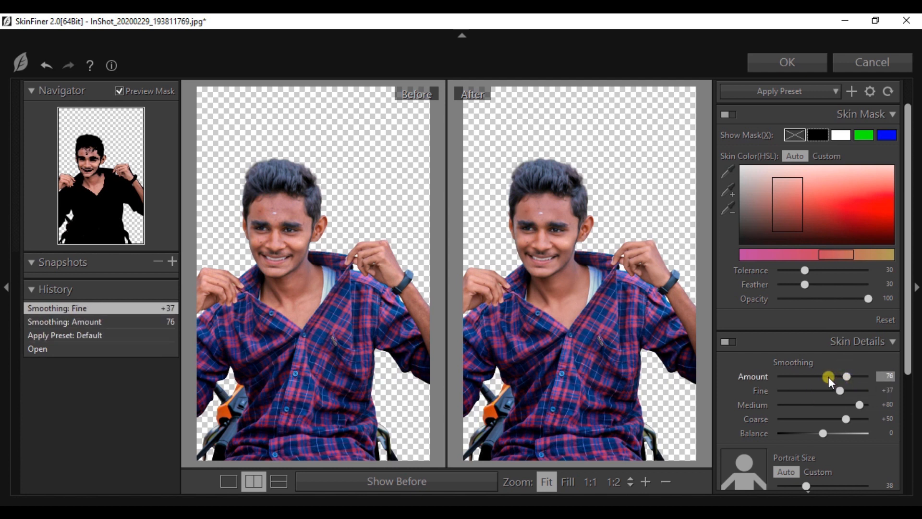
pyautogui.scroll(-3, 829, 377)
pyautogui.moveTo(826, 430); pyautogui.dragTo(834, 425)
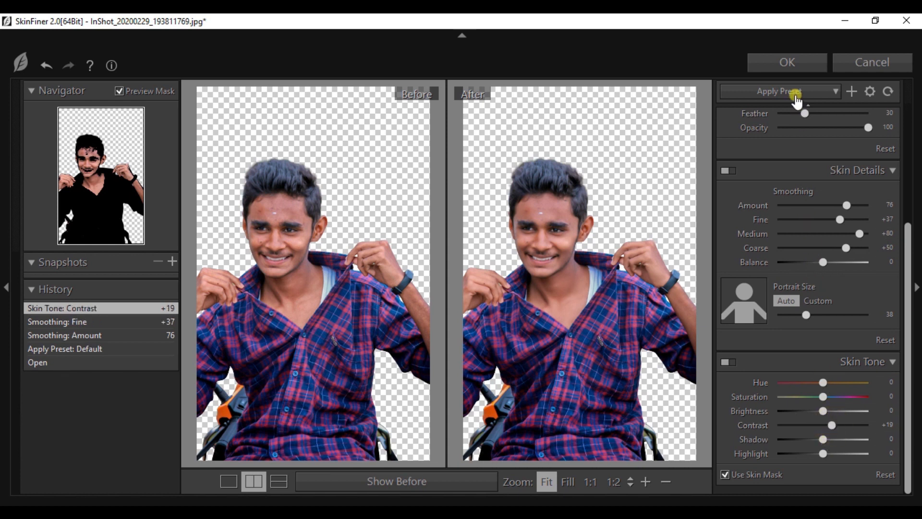
pyautogui.click(791, 58)
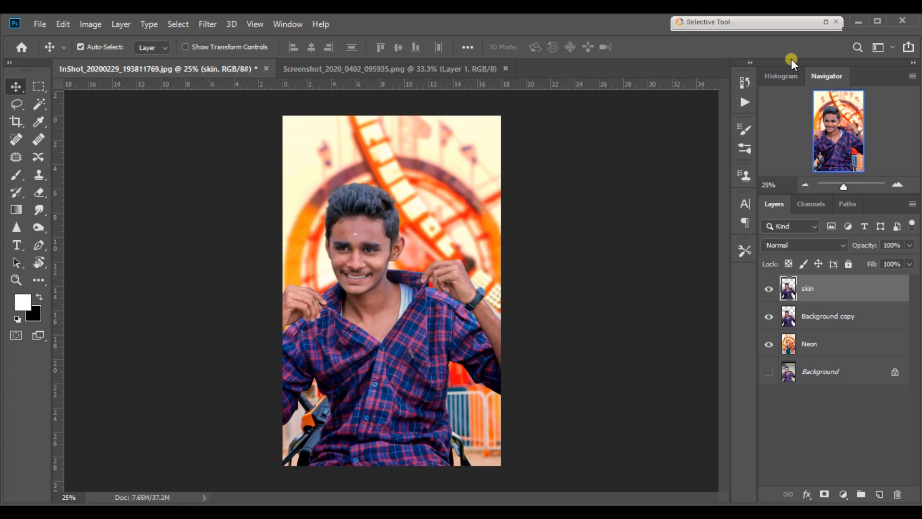
# Remove the dark spot on the man's cheek with the Spot Healing Brush at size 20
pyautogui.hotkey('ctrl', '+')
pyautogui.hotkey('ctrl', '+')
pyautogui.hotkey('ctrl', '+')
pyautogui.hotkey('ctrl', '+')
pyautogui.hotkey('ctrl', '+')
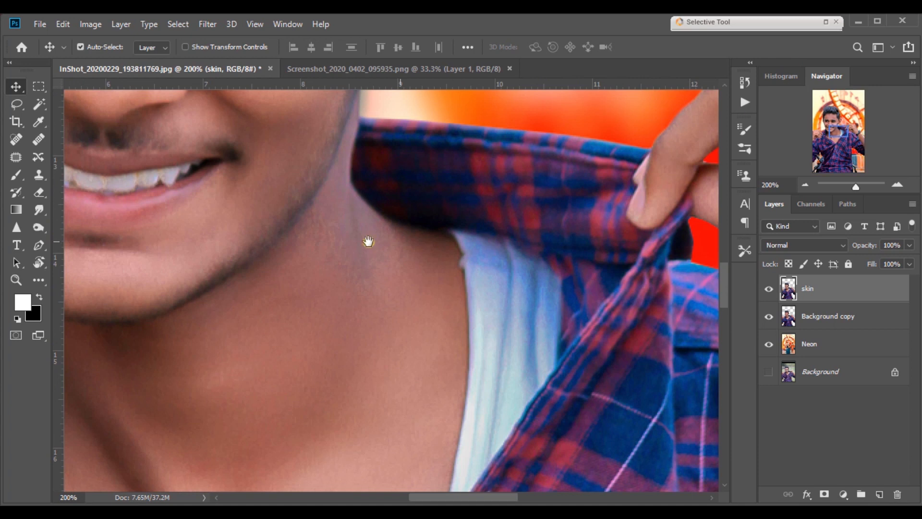
pyautogui.moveTo(368, 241); pyautogui.dragTo(424, 367)
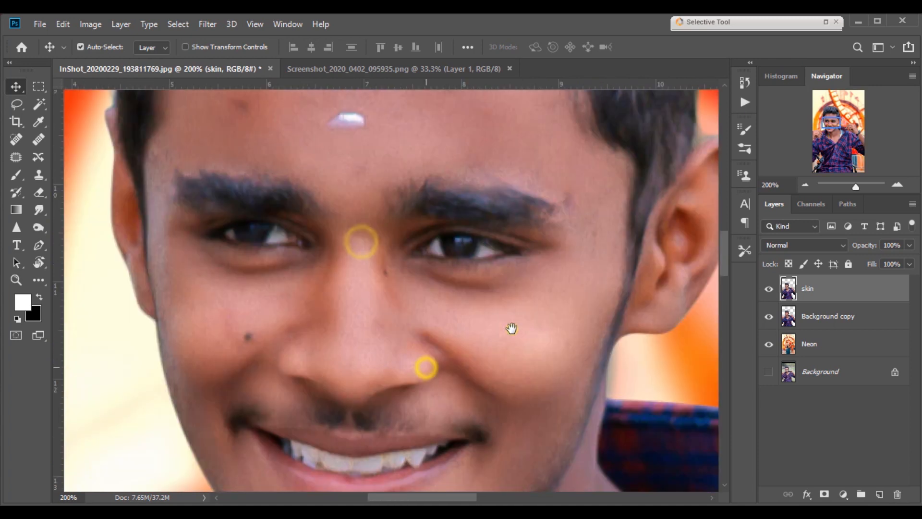
pyautogui.press('j')
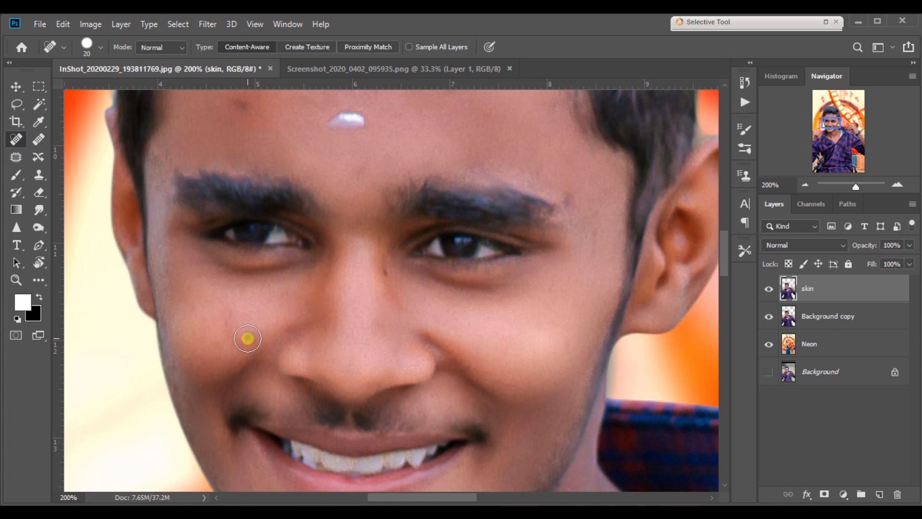
# Heal the blemishes on the man's forehead with the Spot Healing Brush at size 15
pyautogui.hotkey('ctrl', '-')
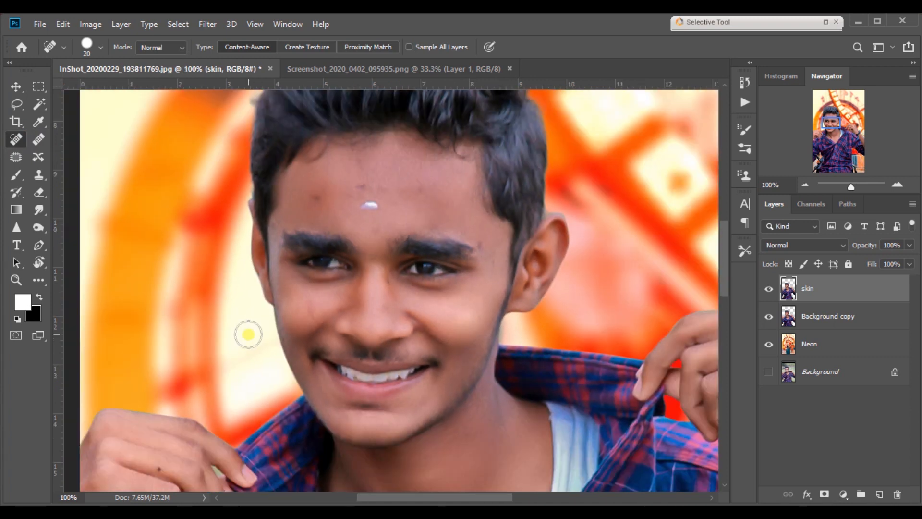
pyautogui.moveTo(468, 318); pyautogui.dragTo(443, 364)
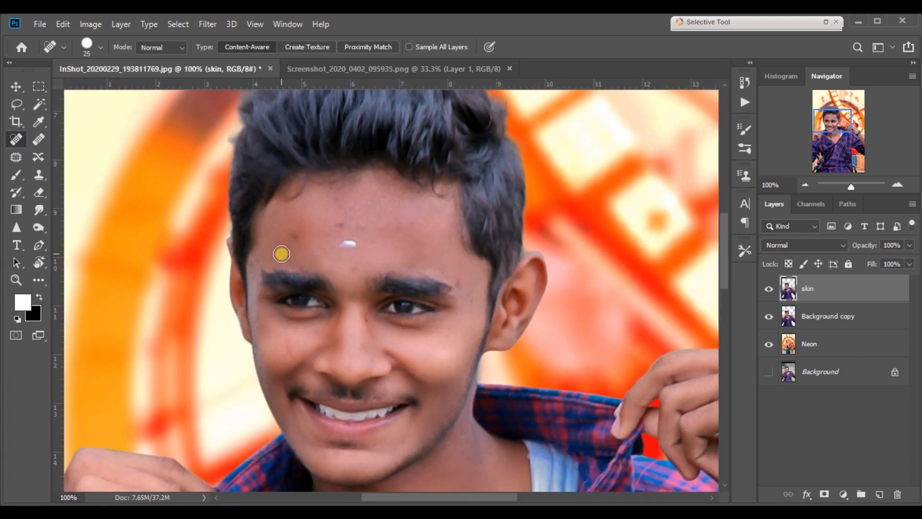
pyautogui.hotkey('ctrl', '+')
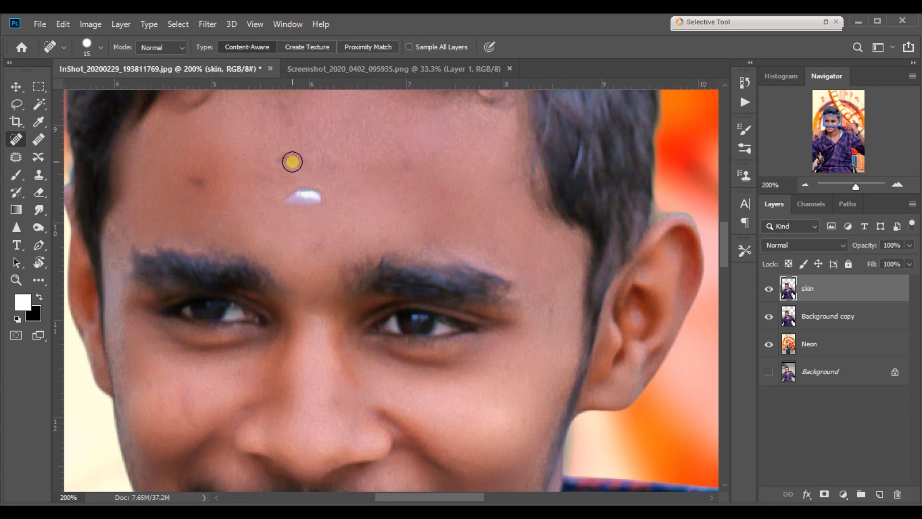
pyautogui.click(206, 190)
# Outline the leftover green patch between the motorcycle's curved guard and lever with a closed Pen path
pyautogui.moveTo(352, 377); pyautogui.dragTo(436, 177)
pyautogui.moveTo(389, 295); pyautogui.dragTo(459, 144)
pyautogui.moveTo(403, 281); pyautogui.dragTo(463, 164)
pyautogui.moveTo(222, 224); pyautogui.dragTo(335, 89)
pyautogui.moveTo(365, 247); pyautogui.dragTo(317, 120)
pyautogui.moveTo(426, 303); pyautogui.dragTo(405, 174)
pyautogui.moveTo(418, 305)
pyautogui.mouseDown()
pyautogui.moveTo(296, 79)
pyautogui.moveTo(470, 304)
pyautogui.mouseUp()
pyautogui.press('p')
pyautogui.hotkey('ctrl', '+')
pyautogui.moveTo(280, 332); pyautogui.dragTo(315, 243)
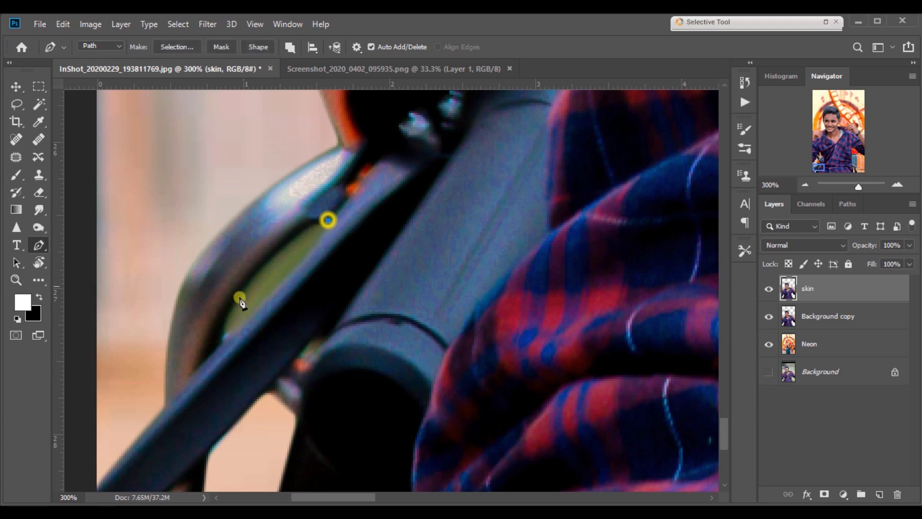
pyautogui.moveTo(220, 342); pyautogui.dragTo(205, 440)
pyautogui.keyDown('alt'); pyautogui.click(220, 345); pyautogui.keyUp('alt')
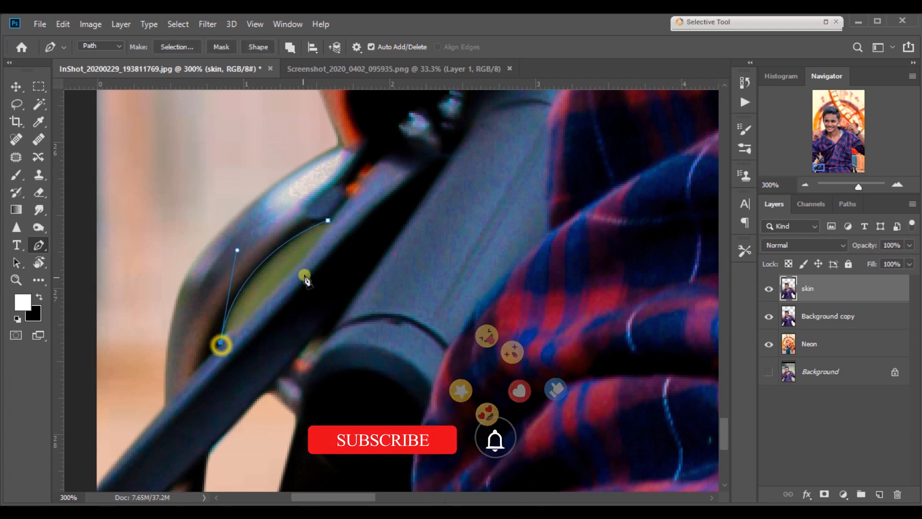
pyautogui.moveTo(327, 221); pyautogui.dragTo(330, 189)
# Convert the path to a selection and delete the green patch from both the skin and Background copy layers
pyautogui.rightClick(325, 235)
pyautogui.click(381, 257)
pyautogui.press('Return')
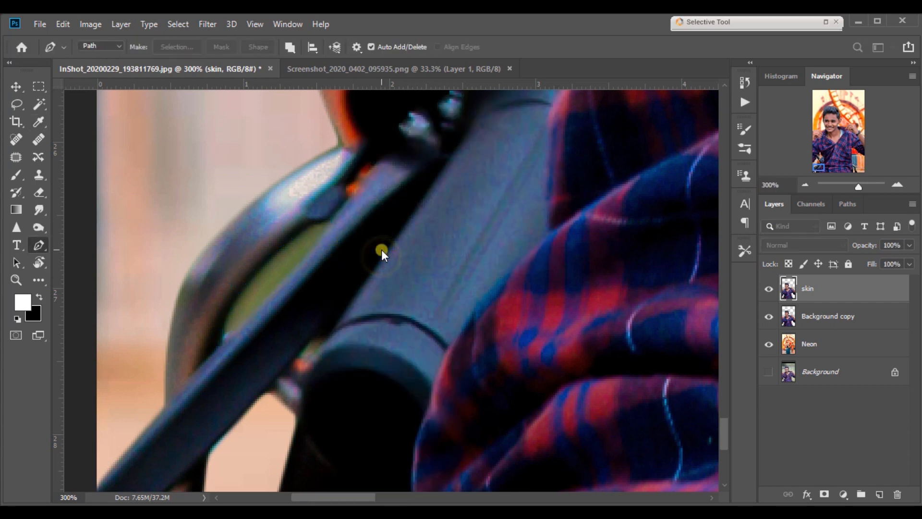
pyautogui.click(804, 319)
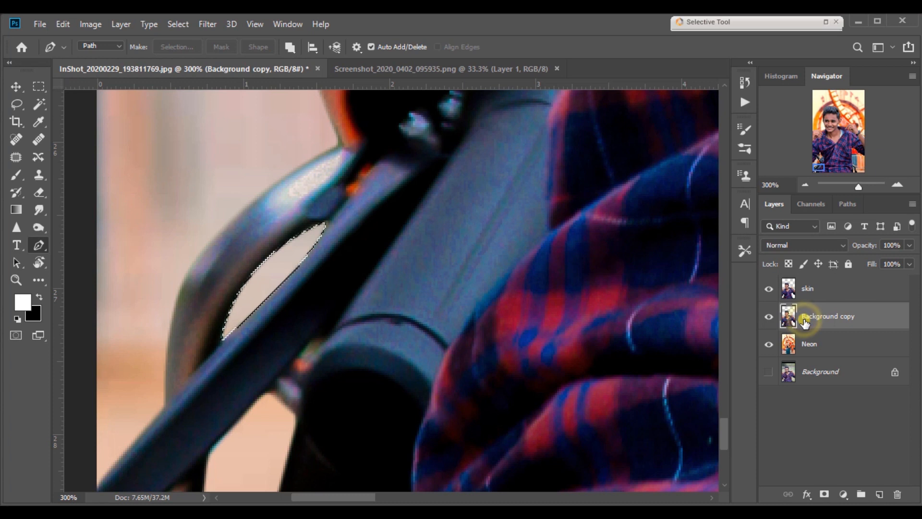
pyautogui.hotkey('ctrl', '0')
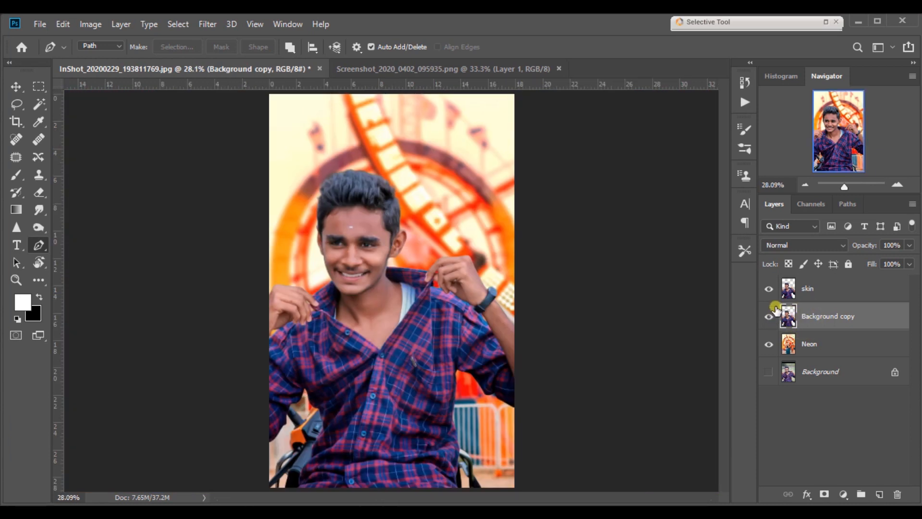
# Duplicate the skin layer and hide the original skin and Background copy layers
pyautogui.click(853, 300)
pyautogui.moveTo(872, 294); pyautogui.dragTo(879, 494)
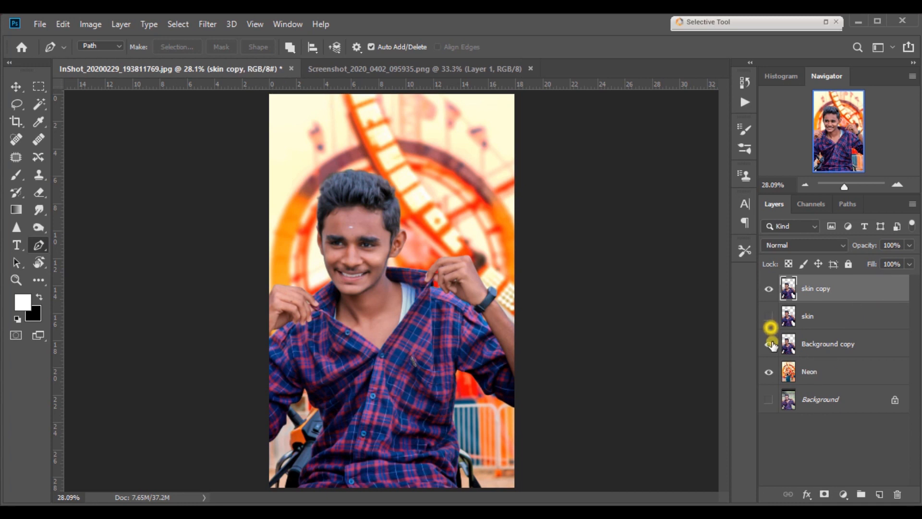
# Smooth the forehead skin, including around the white mark and above the eyebrows, with the Smudge tool at 15% strength
pyautogui.click(39, 204)
pyautogui.hotkey('ctrl', '+')
pyautogui.hotkey('ctrl', '+')
pyautogui.hotkey('ctrl', '+')
pyautogui.hotkey('ctrl', '+')
pyautogui.hotkey('ctrl', '+')
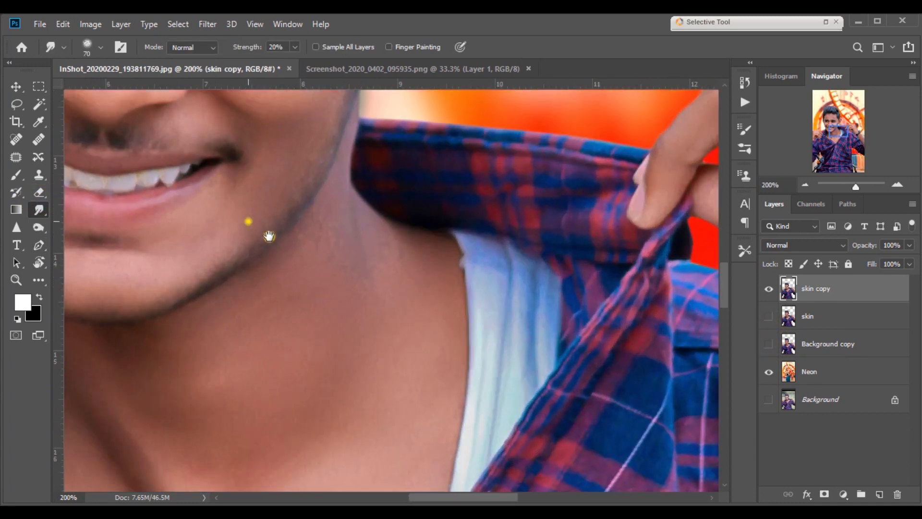
pyautogui.moveTo(248, 222); pyautogui.dragTo(397, 369)
pyautogui.moveTo(272, 200); pyautogui.dragTo(356, 392)
pyautogui.click(275, 47)
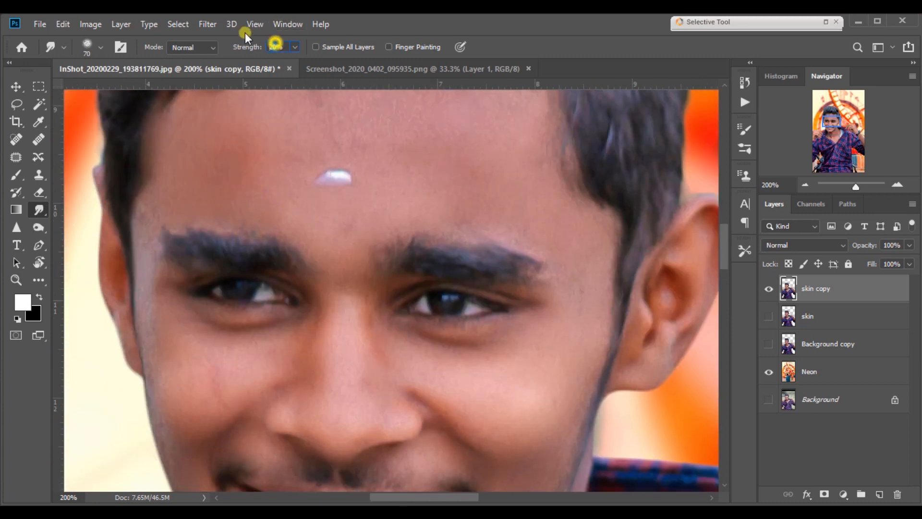
pyautogui.write('15')
pyautogui.moveTo(441, 187); pyautogui.dragTo(469, 301)
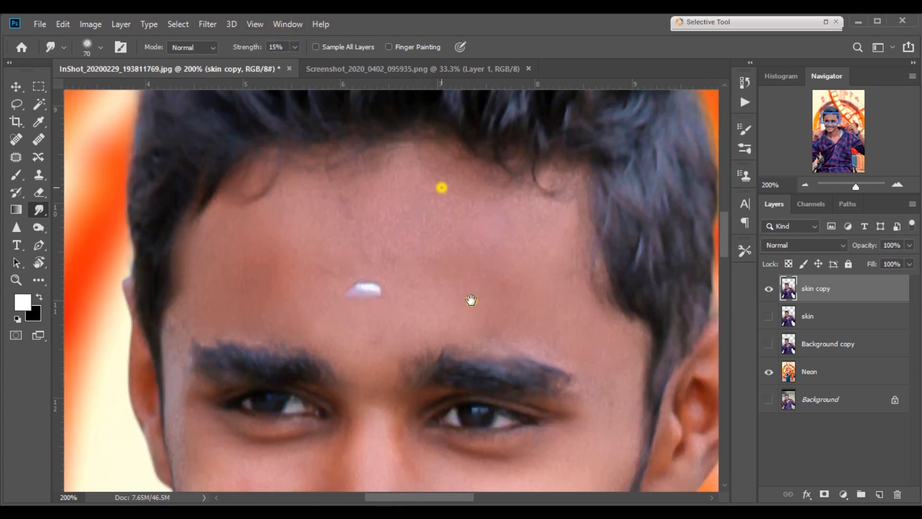
pyautogui.press(']')
pyautogui.press(']')
pyautogui.moveTo(484, 247)
pyautogui.mouseDown()
pyautogui.moveTo(488, 276)
pyautogui.moveTo(497, 252)
pyautogui.moveTo(511, 269)
pyautogui.moveTo(527, 249)
pyautogui.moveTo(470, 230)
pyautogui.moveTo(478, 227)
pyautogui.moveTo(451, 206)
pyautogui.moveTo(399, 191)
pyautogui.moveTo(361, 195)
pyautogui.moveTo(381, 193)
pyautogui.moveTo(314, 204)
pyautogui.moveTo(265, 231)
pyautogui.moveTo(238, 282)
pyautogui.moveTo(214, 256)
pyautogui.moveTo(209, 278)
pyautogui.moveTo(245, 295)
pyautogui.mouseUp()
pyautogui.press('[')
pyautogui.press('[')
pyautogui.moveTo(416, 251)
pyautogui.mouseDown()
pyautogui.moveTo(508, 297)
pyautogui.moveTo(468, 269)
pyautogui.moveTo(443, 291)
pyautogui.moveTo(416, 250)
pyautogui.moveTo(382, 238)
pyautogui.moveTo(368, 239)
pyautogui.moveTo(419, 285)
pyautogui.moveTo(346, 322)
pyautogui.moveTo(407, 340)
pyautogui.moveTo(357, 343)
pyautogui.moveTo(428, 309)
pyautogui.moveTo(365, 290)
pyautogui.mouseUp()
pyautogui.press(']')
pyautogui.press('[')
pyautogui.press('[')
pyautogui.click(366, 291)
pyautogui.press('[')
pyautogui.click(399, 272)
pyautogui.press('[')
pyautogui.click(402, 337)
pyautogui.press(']')
pyautogui.press(']')
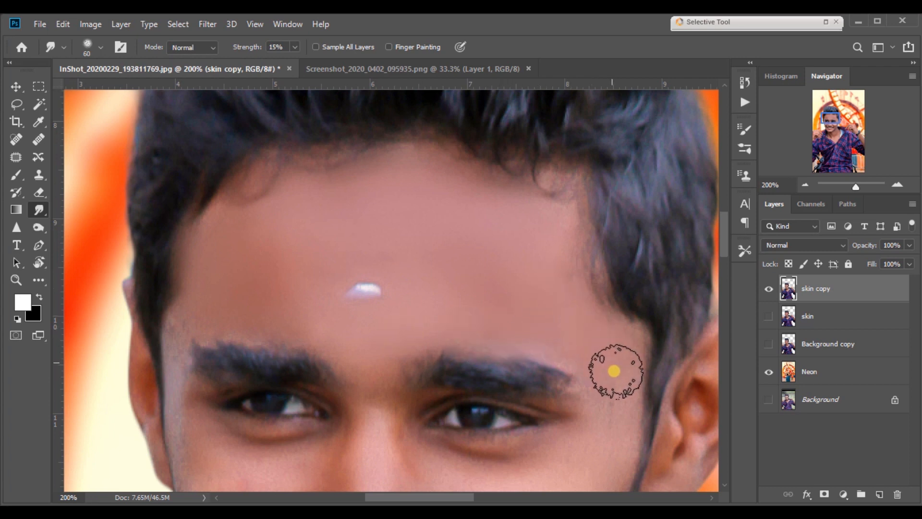
pyautogui.click(341, 347)
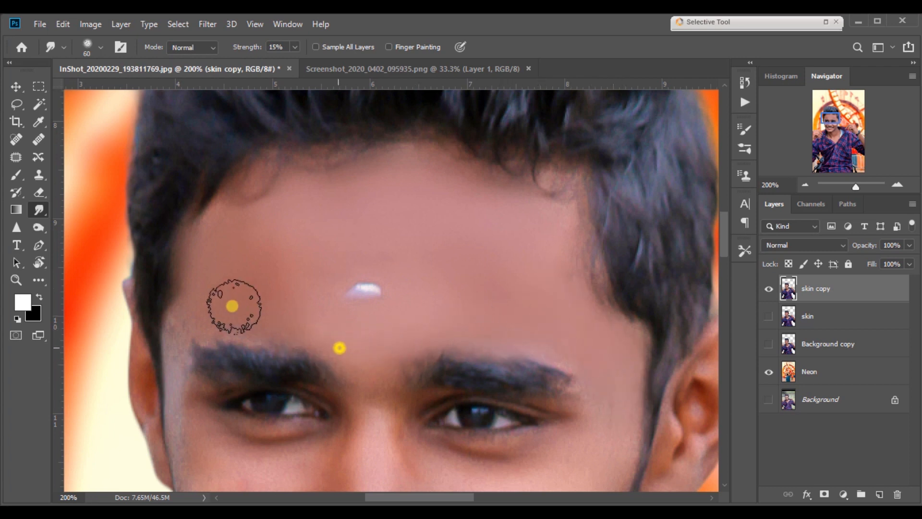
pyautogui.press('[')
# Smudge the skin smooth at the temple and outer eye on the left side of the face, using brush sizes 50 and 40
pyautogui.moveTo(210, 348); pyautogui.dragTo(252, 215)
pyautogui.press(']')
pyautogui.press(']')
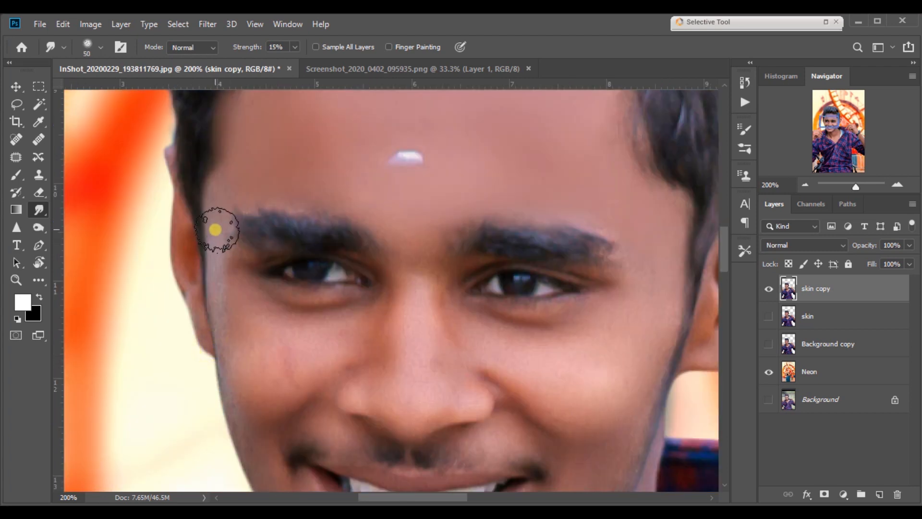
pyautogui.press(']')
pyautogui.moveTo(229, 243)
pyautogui.mouseDown()
pyautogui.moveTo(222, 293)
pyautogui.moveTo(231, 307)
pyautogui.mouseUp()
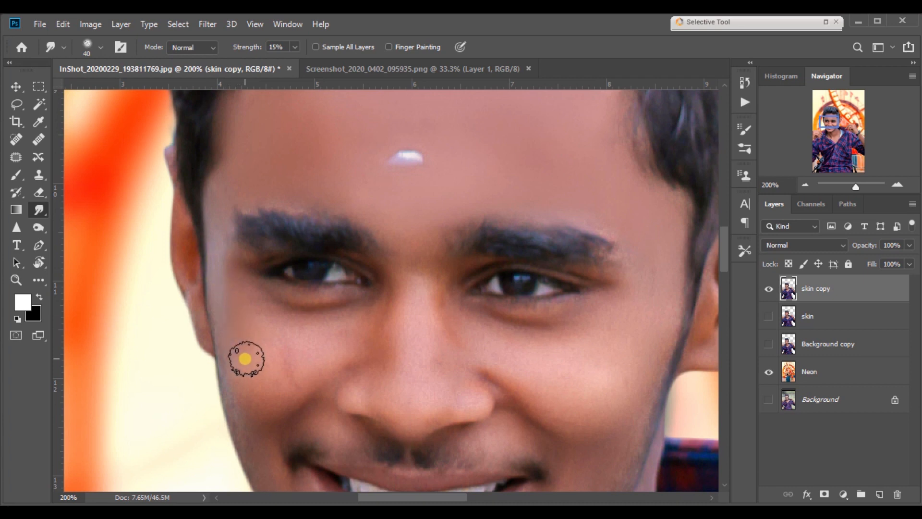
# Load the skin copy layer's outline as a selection and smudge the left cheek and face edge smooth within it
pyautogui.keyDown('ctrl'); pyautogui.click(789, 290); pyautogui.keyUp('ctrl')
pyautogui.moveTo(251, 376)
pyautogui.mouseDown()
pyautogui.moveTo(259, 314)
pyautogui.moveTo(280, 293)
pyautogui.mouseUp()
pyautogui.press(']')
pyautogui.press(']')
pyautogui.press(']')
pyautogui.moveTo(247, 272)
pyautogui.mouseDown()
pyautogui.moveTo(317, 282)
pyautogui.moveTo(313, 304)
pyautogui.moveTo(293, 324)
pyautogui.moveTo(276, 315)
pyautogui.moveTo(264, 332)
pyautogui.moveTo(242, 332)
pyautogui.mouseUp()
pyautogui.moveTo(231, 311)
pyautogui.mouseDown()
pyautogui.moveTo(221, 336)
pyautogui.moveTo(233, 355)
pyautogui.mouseUp()
pyautogui.moveTo(227, 339)
pyautogui.mouseDown()
pyautogui.moveTo(235, 390)
pyautogui.moveTo(239, 379)
pyautogui.mouseUp()
pyautogui.press('[')
pyautogui.moveTo(239, 366); pyautogui.dragTo(244, 402)
pyautogui.moveTo(240, 369)
pyautogui.mouseDown()
pyautogui.moveTo(247, 424)
pyautogui.moveTo(245, 388)
pyautogui.moveTo(254, 437)
pyautogui.mouseUp()
pyautogui.moveTo(245, 387); pyautogui.dragTo(261, 443)
pyautogui.moveTo(265, 370)
pyautogui.mouseDown()
pyautogui.moveTo(255, 347)
pyautogui.moveTo(283, 339)
pyautogui.mouseUp()
pyautogui.moveTo(298, 402)
pyautogui.mouseDown()
pyautogui.moveTo(287, 321)
pyautogui.moveTo(278, 363)
pyautogui.moveTo(292, 394)
pyautogui.mouseUp()
pyautogui.moveTo(276, 360); pyautogui.dragTo(309, 439)
# Smudge the skin smooth on the nose, under the eye and across the cheeks, using brush sizes 50 and 60
pyautogui.press(']')
pyautogui.moveTo(570, 312)
pyautogui.mouseDown()
pyautogui.moveTo(590, 279)
pyautogui.moveTo(579, 293)
pyautogui.moveTo(533, 215)
pyautogui.moveTo(521, 215)
pyautogui.moveTo(544, 218)
pyautogui.moveTo(538, 227)
pyautogui.moveTo(517, 218)
pyautogui.moveTo(611, 205)
pyautogui.moveTo(594, 285)
pyautogui.moveTo(547, 327)
pyautogui.mouseUp()
pyautogui.press(']')
pyautogui.press(']')
pyautogui.press('[')
pyautogui.press('[')
pyautogui.moveTo(596, 221)
pyautogui.mouseDown()
pyautogui.moveTo(612, 202)
pyautogui.moveTo(614, 167)
pyautogui.moveTo(620, 223)
pyautogui.moveTo(619, 206)
pyautogui.moveTo(583, 253)
pyautogui.mouseUp()
pyautogui.moveTo(440, 263)
pyautogui.mouseDown()
pyautogui.moveTo(379, 207)
pyautogui.moveTo(365, 259)
pyautogui.moveTo(360, 212)
pyautogui.moveTo(313, 295)
pyautogui.moveTo(391, 279)
pyautogui.moveTo(383, 245)
pyautogui.moveTo(328, 246)
pyautogui.moveTo(274, 278)
pyautogui.moveTo(439, 261)
pyautogui.moveTo(501, 314)
pyautogui.mouseUp()
pyautogui.press('[')
pyautogui.moveTo(502, 315)
pyautogui.mouseDown()
pyautogui.moveTo(521, 331)
pyautogui.moveTo(465, 325)
pyautogui.mouseUp()
pyautogui.moveTo(477, 335); pyautogui.dragTo(512, 346)
pyautogui.press(']')
pyautogui.moveTo(529, 346); pyautogui.dragTo(545, 366)
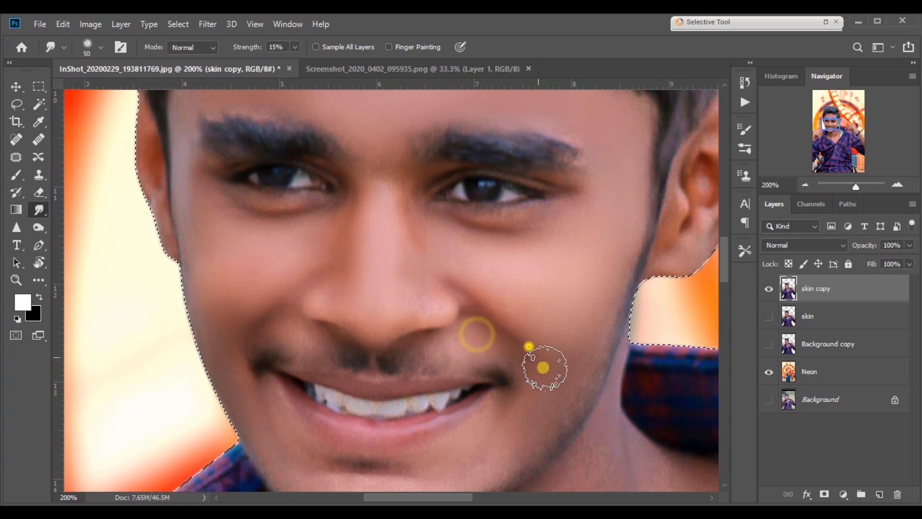
pyautogui.moveTo(293, 308)
pyautogui.mouseDown()
pyautogui.moveTo(277, 331)
pyautogui.moveTo(270, 302)
pyautogui.moveTo(264, 342)
pyautogui.mouseUp()
pyautogui.press(']')
pyautogui.moveTo(484, 256)
pyautogui.mouseDown()
pyautogui.moveTo(573, 245)
pyautogui.moveTo(564, 286)
pyautogui.moveTo(613, 243)
pyautogui.moveTo(607, 280)
pyautogui.moveTo(562, 371)
pyautogui.moveTo(574, 360)
pyautogui.moveTo(576, 349)
pyautogui.moveTo(543, 410)
pyautogui.moveTo(579, 319)
pyautogui.moveTo(538, 309)
pyautogui.moveTo(545, 284)
pyautogui.mouseUp()
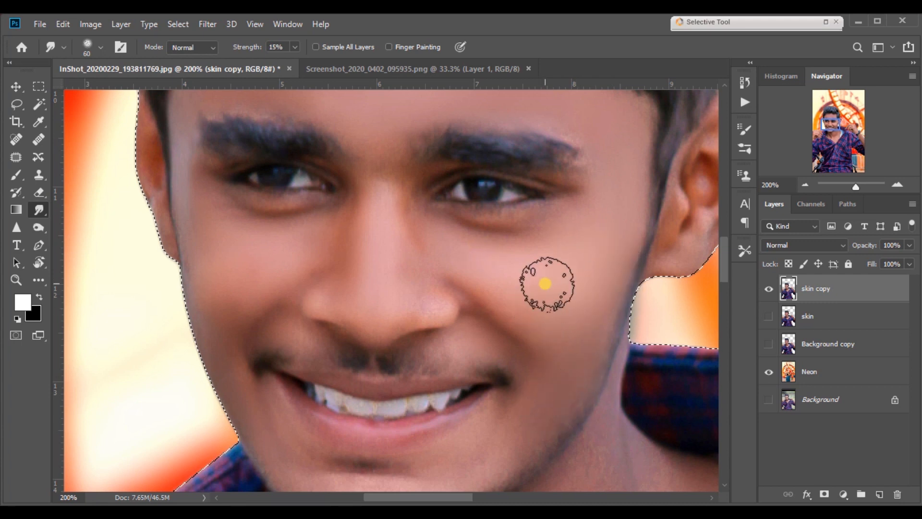
# Smooth the skin around the mouth and jaw with the Smudge tool at size 60
pyautogui.hotkey('ctrl', '-')
pyautogui.moveTo(498, 360); pyautogui.dragTo(474, 331)
pyautogui.moveTo(389, 333)
pyautogui.mouseDown()
pyautogui.moveTo(409, 361)
pyautogui.moveTo(410, 338)
pyautogui.mouseUp()
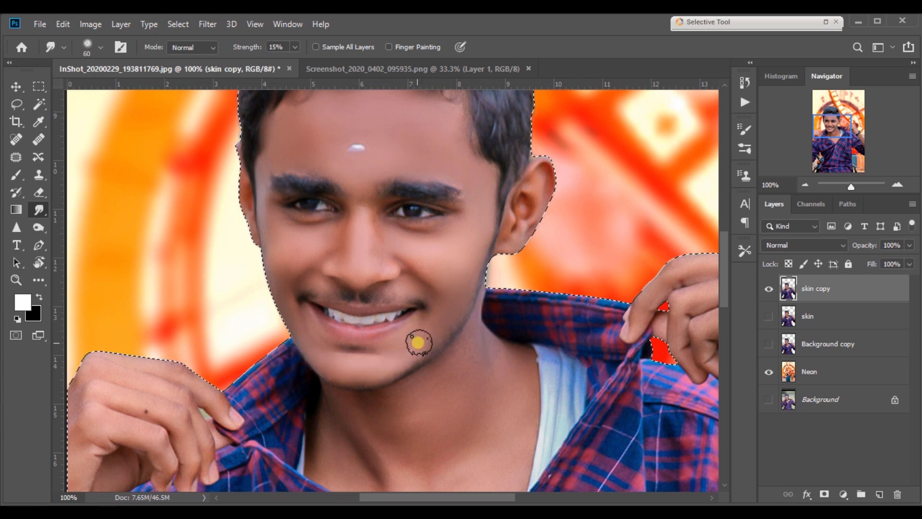
pyautogui.moveTo(499, 275); pyautogui.dragTo(502, 276)
# Show the skin and Background copy layers and merge them with the skin copy layer
pyautogui.hotkey('ctrl', '0')
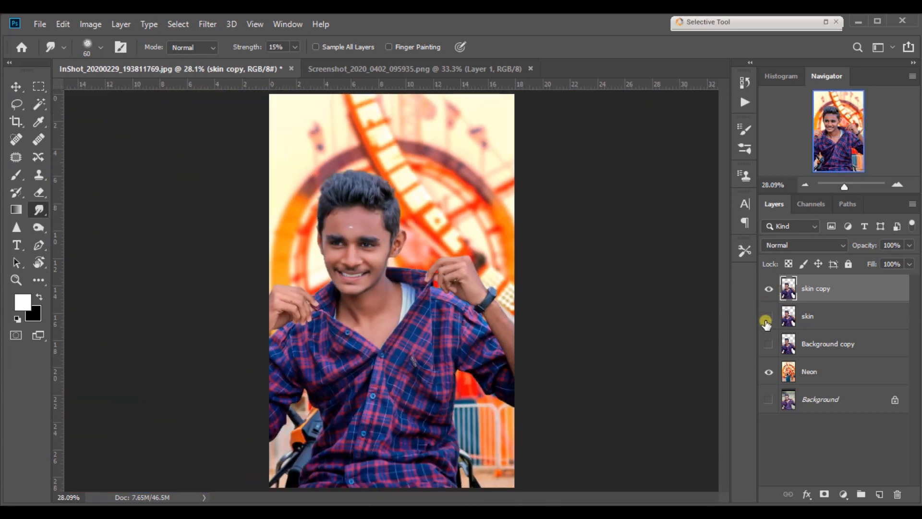
pyautogui.click(767, 290)
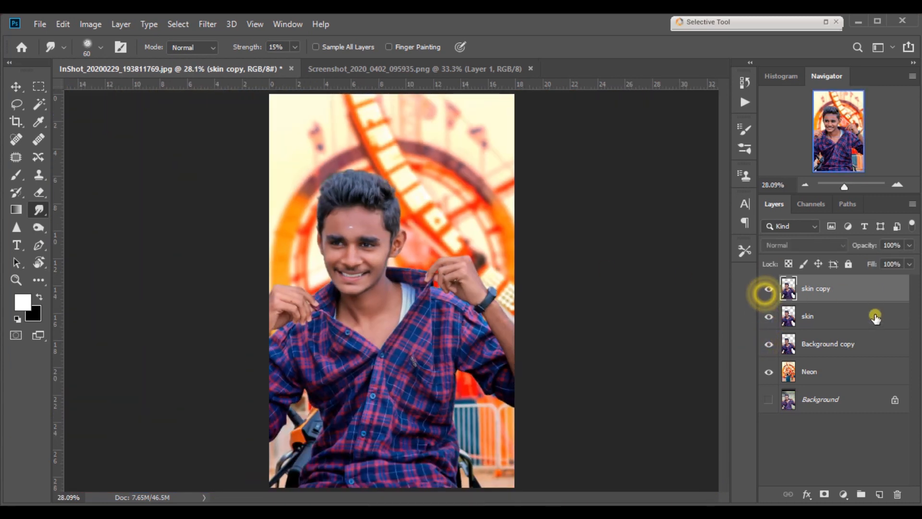
pyautogui.keyDown('shift'); pyautogui.click(837, 344); pyautogui.keyUp('shift')
pyautogui.rightClick(837, 344)
pyautogui.click(690, 411)
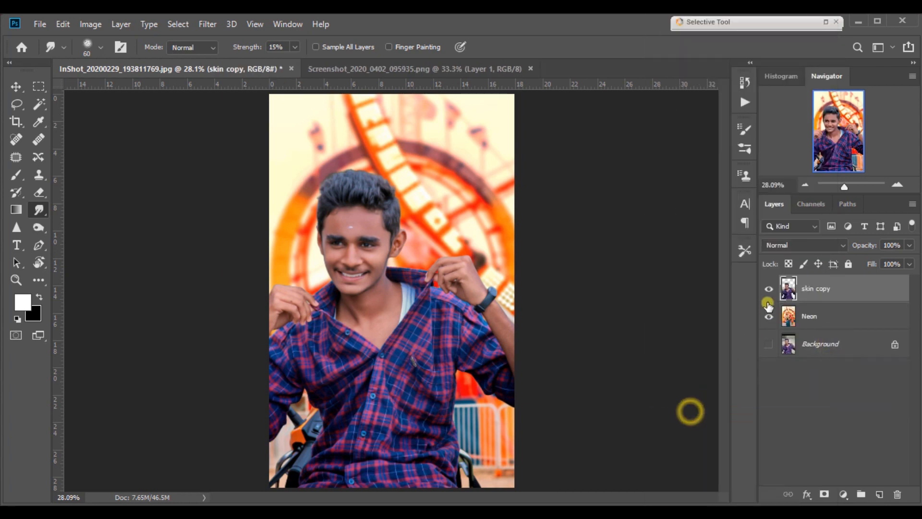
# Duplicate the merged skin copy layer and hide the original
pyautogui.hotkey('ctrl', '+')
pyautogui.hotkey('ctrl', '+')
pyautogui.hotkey('ctrl', '+')
pyautogui.hotkey('ctrl', '+')
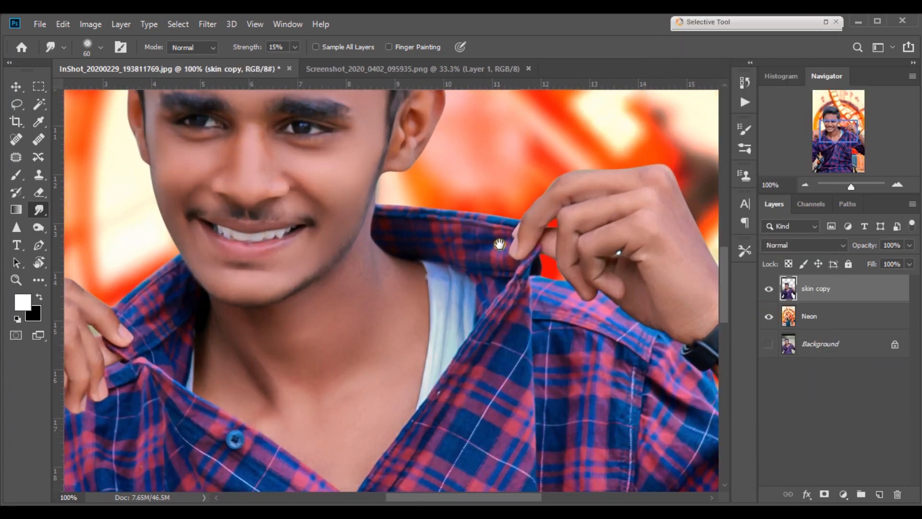
pyautogui.moveTo(315, 209); pyautogui.dragTo(377, 454)
pyautogui.click(398, 311)
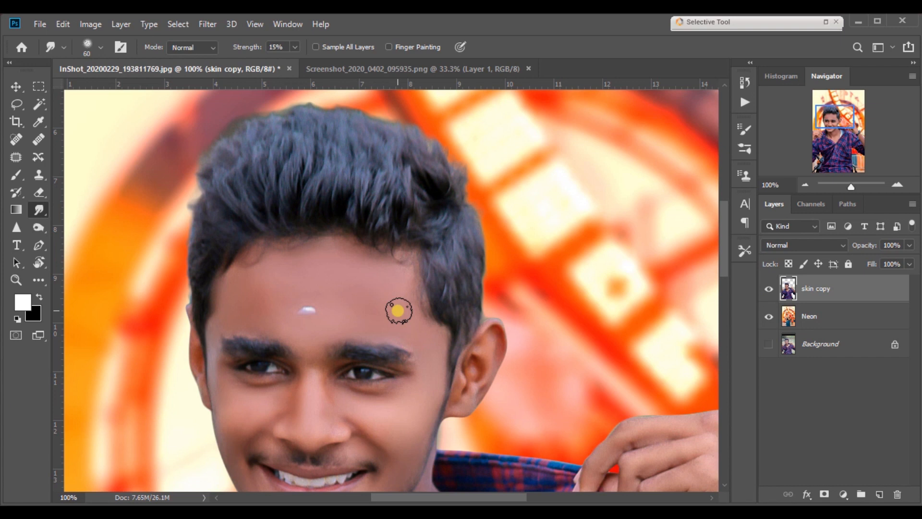
pyautogui.hotkey('ctrl', 'j')
pyautogui.click(768, 316)
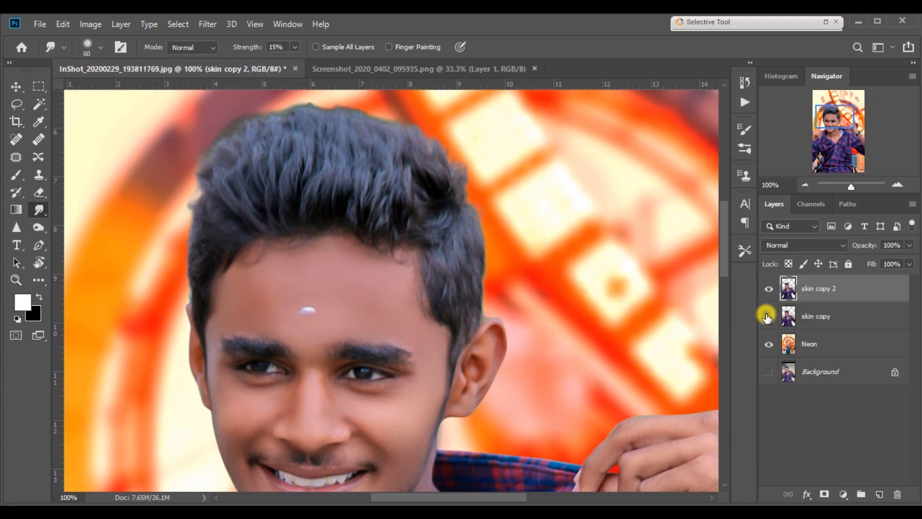
# Erase the stray fringe along the left side of the hair with the Eraser reduced to size 15
pyautogui.moveTo(305, 282); pyautogui.dragTo(494, 385)
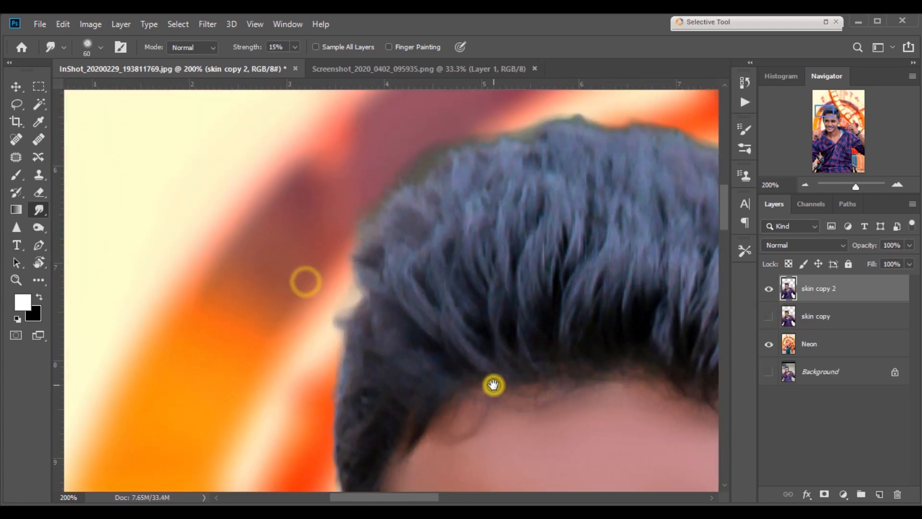
pyautogui.press('e')
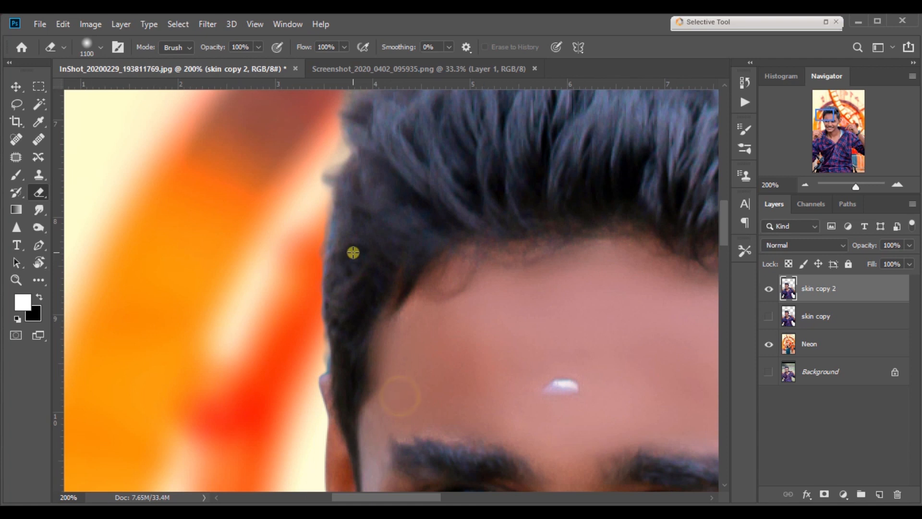
pyautogui.press('[')
pyautogui.press('[')
pyautogui.press('[')
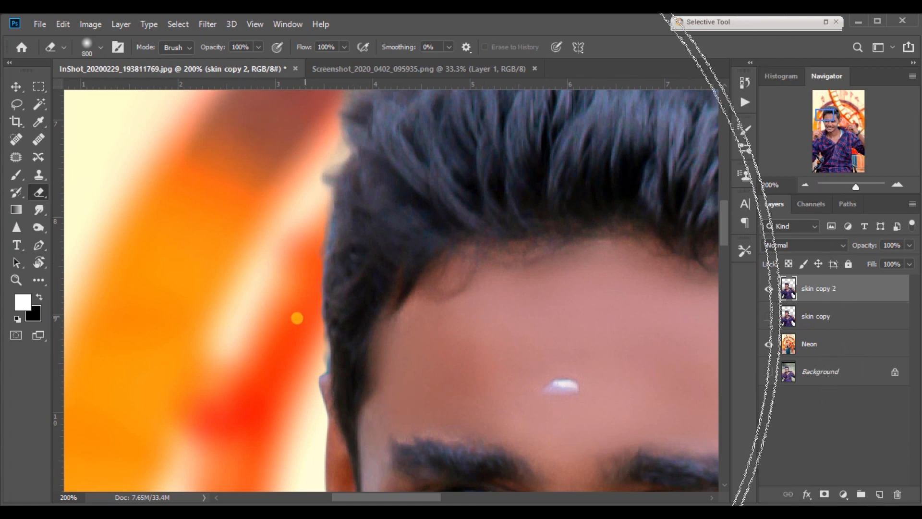
pyautogui.press('[')
pyautogui.press('[')
pyautogui.press('[')
pyautogui.press('[')
pyautogui.press('[')
pyautogui.press('[')
pyautogui.press('[')
pyautogui.press('[')
pyautogui.press('[')
pyautogui.press('[')
pyautogui.press('[')
pyautogui.press('[')
pyautogui.press('[')
pyautogui.press('[')
pyautogui.press('[')
pyautogui.press('[')
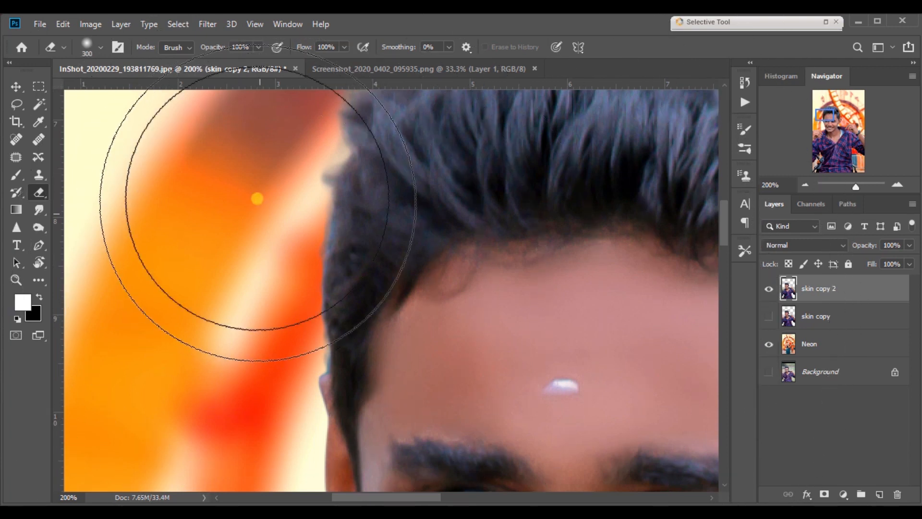
pyautogui.press('[')
pyautogui.press('[')
pyautogui.press('[')
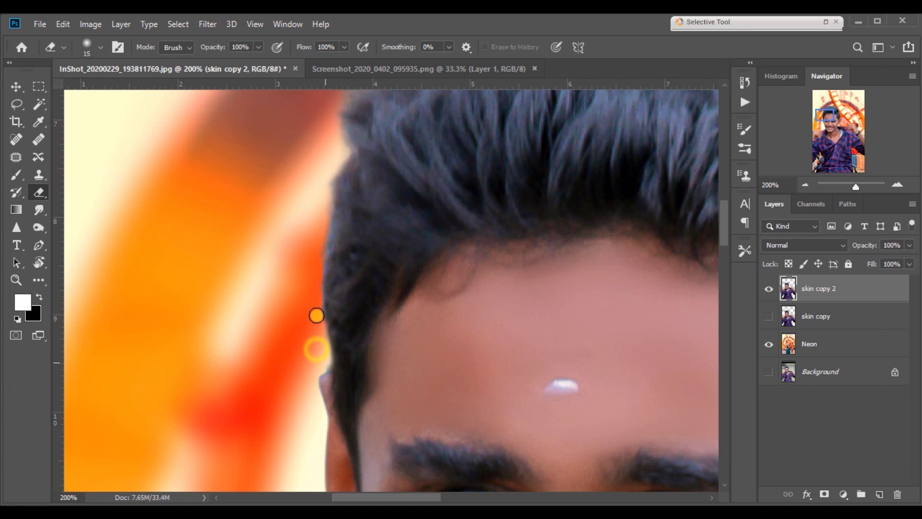
# Erase the dark leftover fringe along the top of the hair with the Eraser at size 20
pyautogui.moveTo(300, 227); pyautogui.dragTo(275, 345)
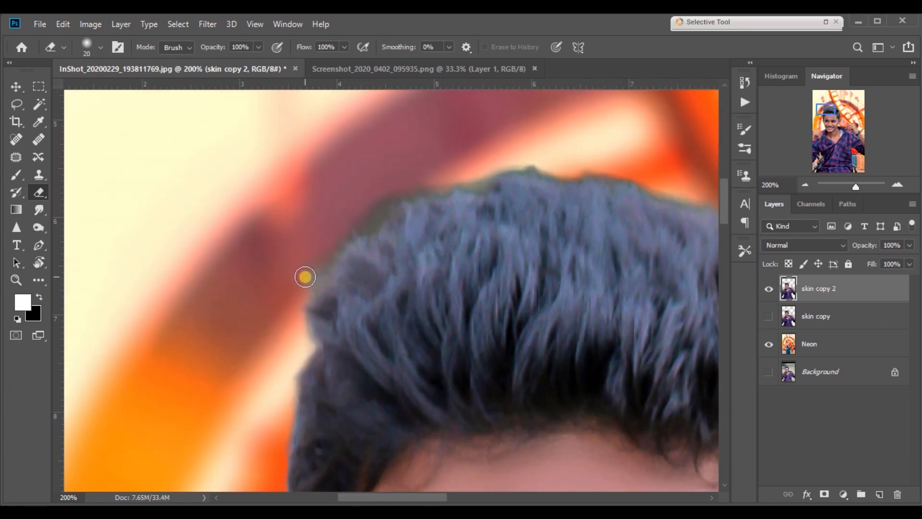
pyautogui.moveTo(386, 197); pyautogui.dragTo(563, 158)
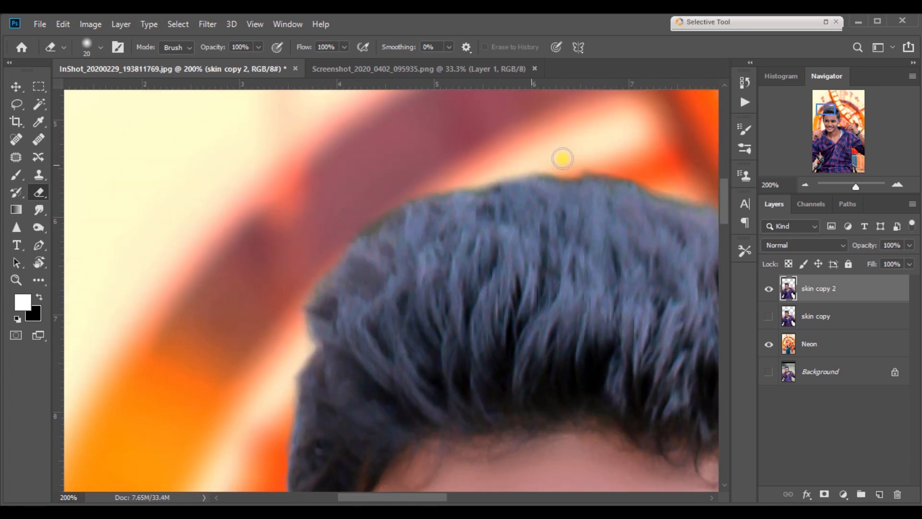
pyautogui.moveTo(342, 228); pyautogui.dragTo(302, 222)
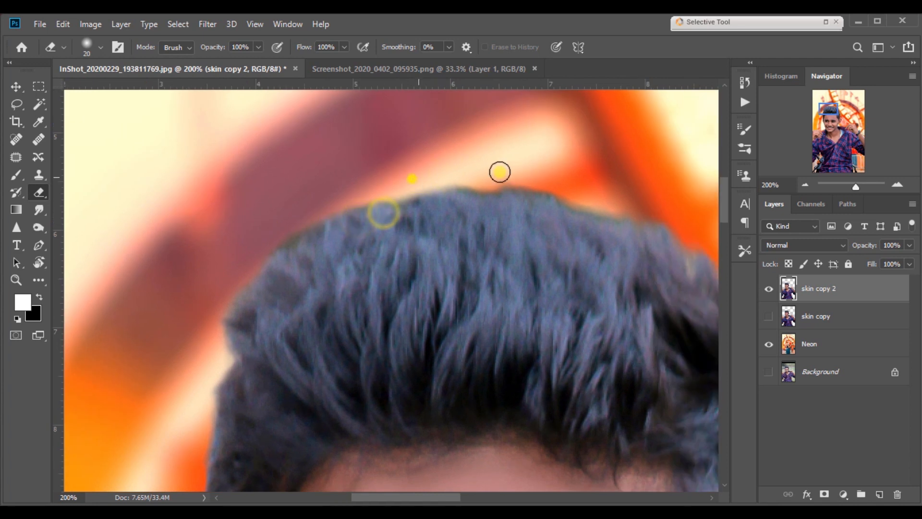
# Erase the leftover fringe down the right side of the hair to the ear with the Eraser at sizes 20 and 15
pyautogui.moveTo(617, 193); pyautogui.dragTo(323, 192)
pyautogui.moveTo(469, 280); pyautogui.dragTo(400, 169)
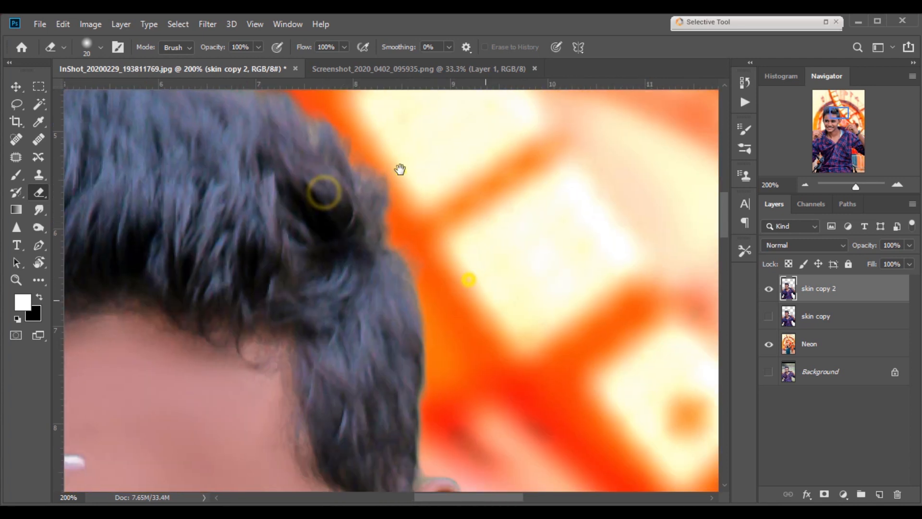
pyautogui.moveTo(437, 373); pyautogui.dragTo(404, 177)
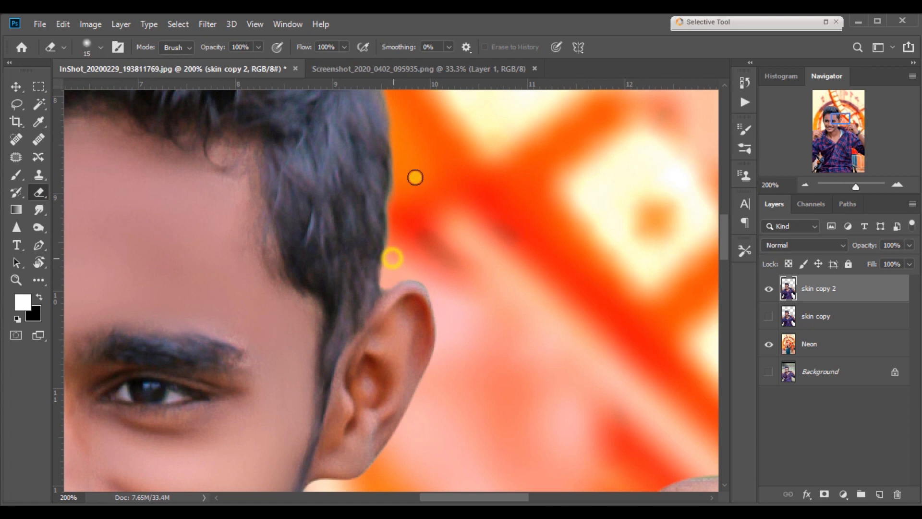
pyautogui.moveTo(394, 279)
pyautogui.mouseDown()
pyautogui.moveTo(426, 278)
pyautogui.moveTo(450, 299)
pyautogui.moveTo(400, 266)
pyautogui.moveTo(435, 299)
pyautogui.mouseUp()
# Duplicate the skin copy 2 layer and switch to the Smudge tool
pyautogui.hotkey('ctrl', '-')
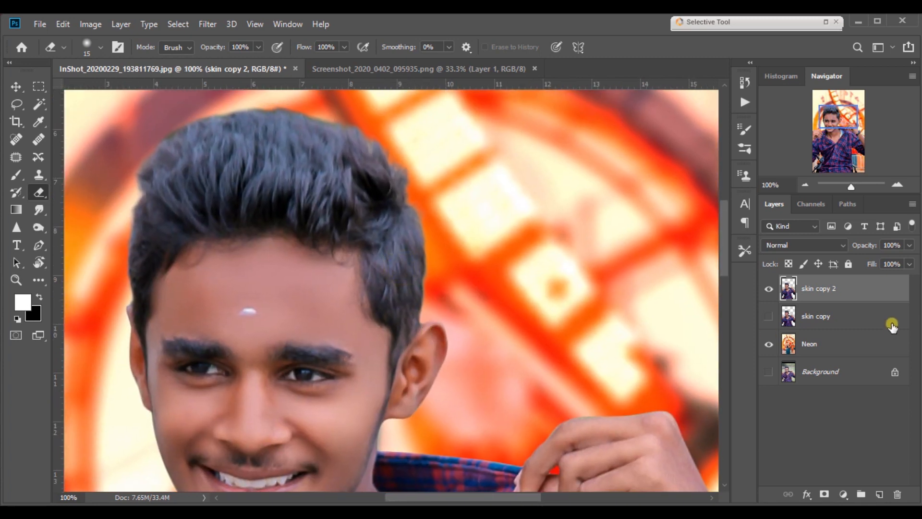
pyautogui.hotkey('ctrl', 'j')
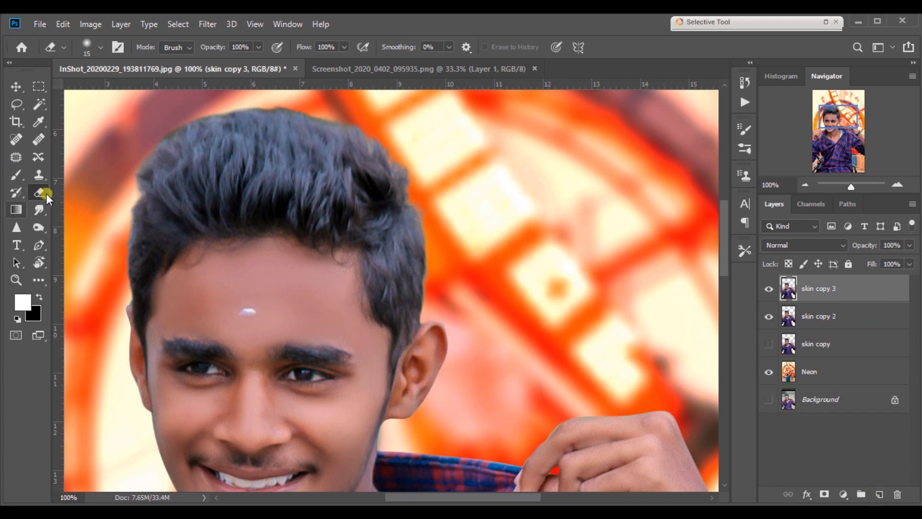
pyautogui.click(46, 212)
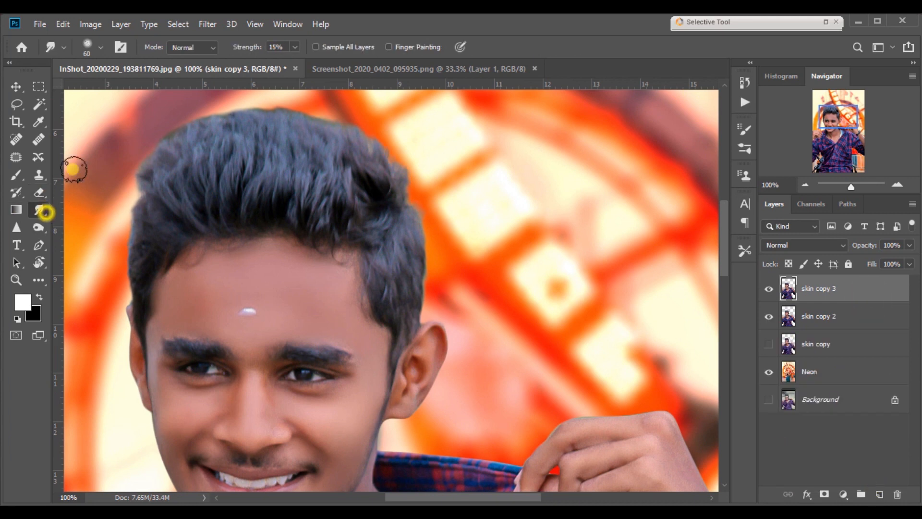
# Set the Smudge tool to the speckled 30 px brush tip at 50% strength
pyautogui.click(120, 47)
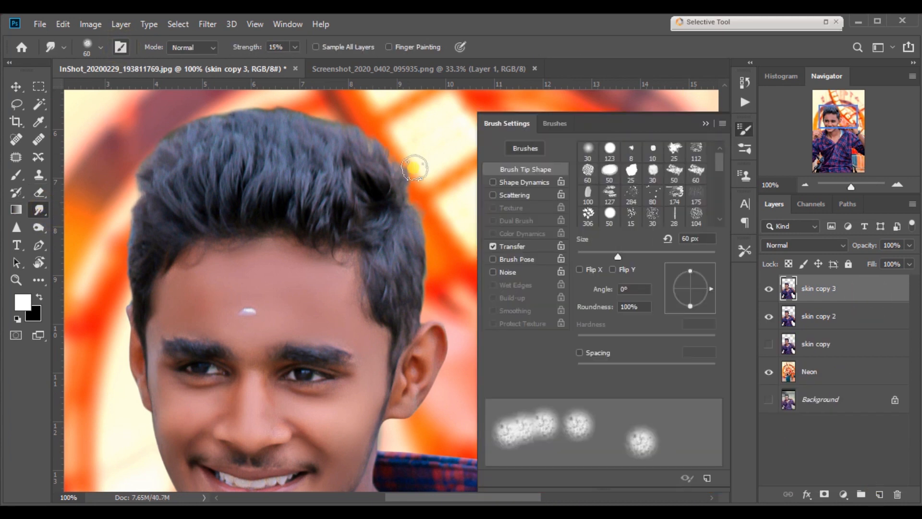
pyautogui.click(654, 213)
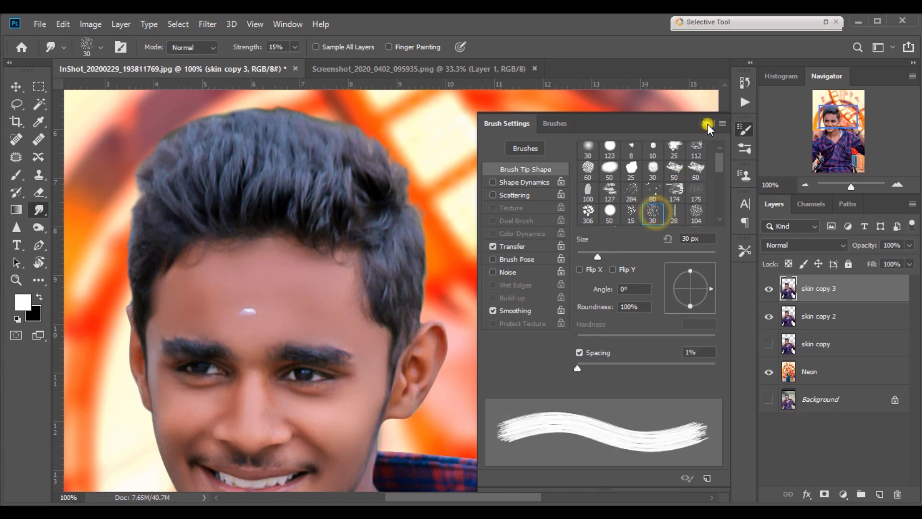
pyautogui.click(706, 123)
pyautogui.click(282, 47)
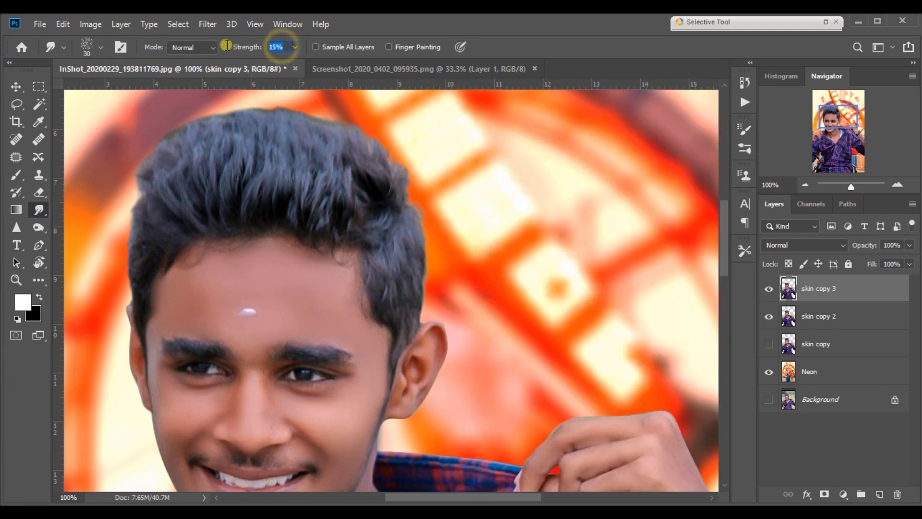
pyautogui.write('50')
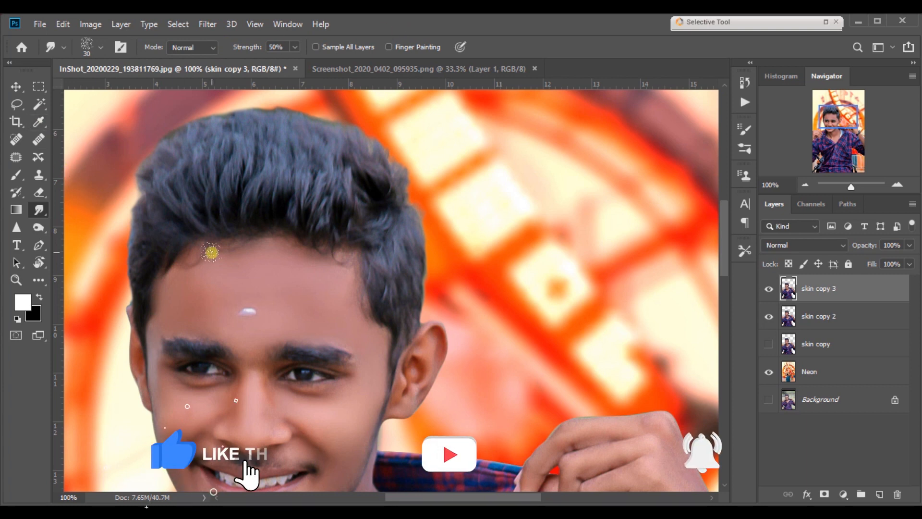
# Smudge the hair edge outward along the left side and upper-left curve of the head to form soft strands
pyautogui.hotkey('ctrl', '+')
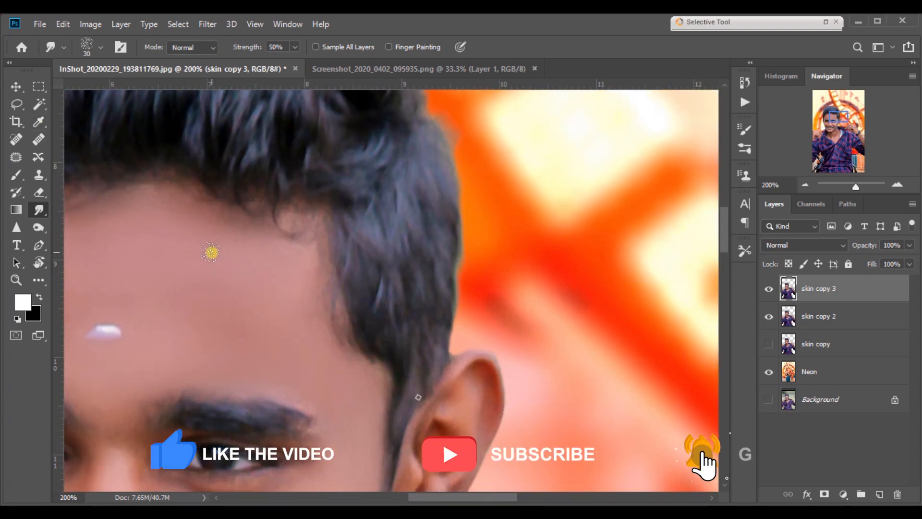
pyautogui.moveTo(275, 236); pyautogui.dragTo(483, 422)
pyautogui.moveTo(173, 312); pyautogui.dragTo(285, 309)
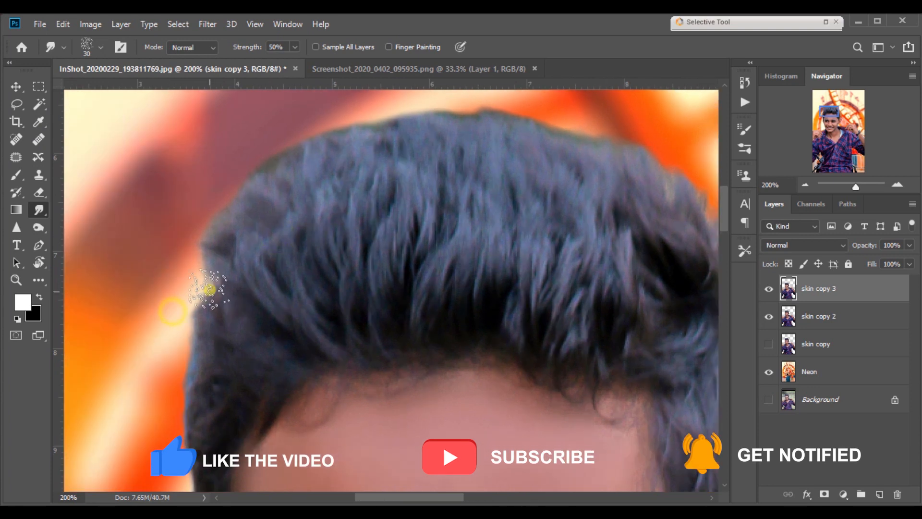
pyautogui.press('[')
pyautogui.moveTo(211, 247)
pyautogui.mouseDown()
pyautogui.moveTo(212, 206)
pyautogui.moveTo(285, 156)
pyautogui.moveTo(294, 125)
pyautogui.mouseUp()
pyautogui.press(']')
pyautogui.moveTo(244, 207); pyautogui.dragTo(269, 139)
pyautogui.moveTo(224, 238); pyautogui.dragTo(278, 189)
# Smudge the top edge of the hair outward to blend its outline into the background
pyautogui.moveTo(393, 230); pyautogui.dragTo(250, 264)
pyautogui.moveTo(586, 271)
pyautogui.mouseDown()
pyautogui.moveTo(575, 262)
pyautogui.moveTo(569, 202)
pyautogui.moveTo(551, 208)
pyautogui.moveTo(519, 192)
pyautogui.mouseUp()
pyautogui.moveTo(510, 203)
pyautogui.mouseDown()
pyautogui.moveTo(476, 148)
pyautogui.moveTo(466, 180)
pyautogui.moveTo(446, 167)
pyautogui.moveTo(440, 141)
pyautogui.moveTo(430, 164)
pyautogui.moveTo(411, 168)
pyautogui.moveTo(388, 149)
pyautogui.moveTo(358, 160)
pyautogui.moveTo(334, 153)
pyautogui.mouseUp()
pyautogui.moveTo(330, 155); pyautogui.dragTo(298, 144)
pyautogui.moveTo(336, 183)
pyautogui.mouseDown()
pyautogui.moveTo(384, 189)
pyautogui.moveTo(344, 158)
pyautogui.moveTo(278, 181)
pyautogui.moveTo(247, 178)
pyautogui.moveTo(218, 197)
pyautogui.mouseUp()
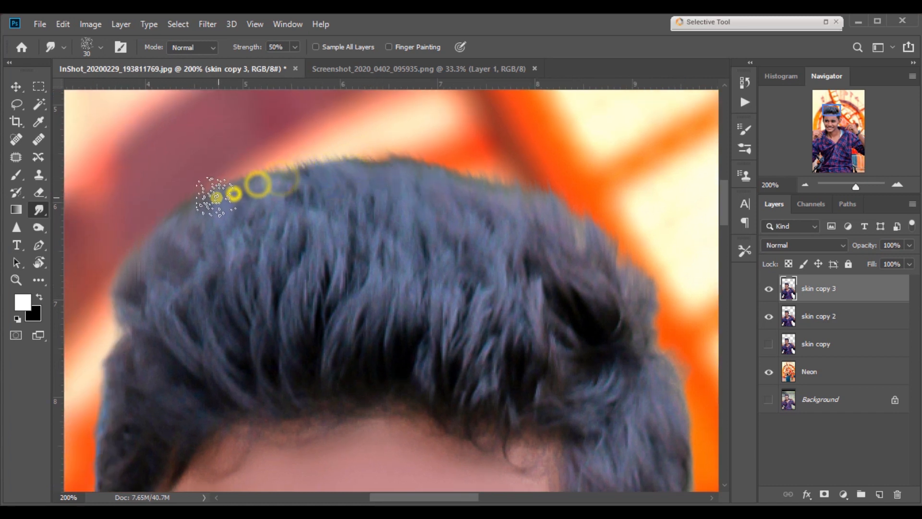
# Show the skin copy layer and merge skin copy, skin copy 2 and skin copy 3 into one layer
pyautogui.hotkey('ctrl', '0')
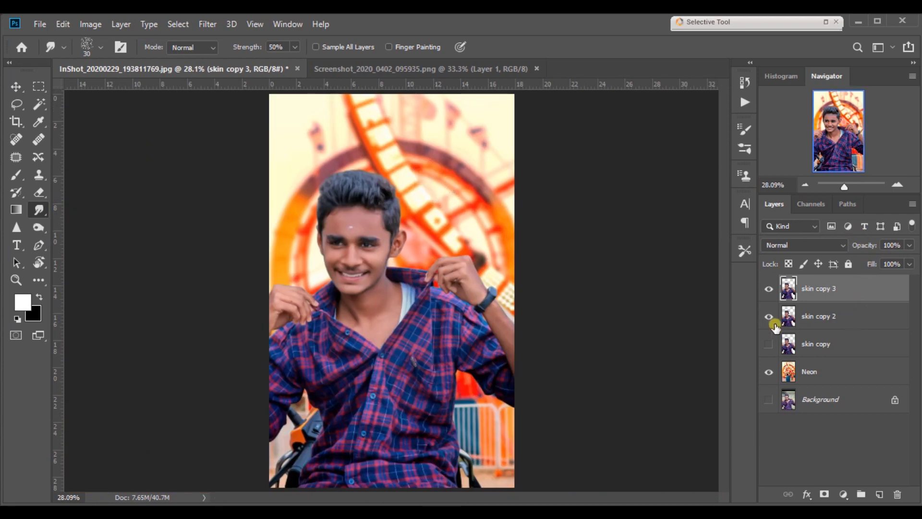
pyautogui.click(826, 344)
pyautogui.click(769, 344)
pyautogui.keyDown('shift'); pyautogui.click(802, 297); pyautogui.keyUp('shift')
pyautogui.rightClick(802, 296)
pyautogui.click(694, 412)
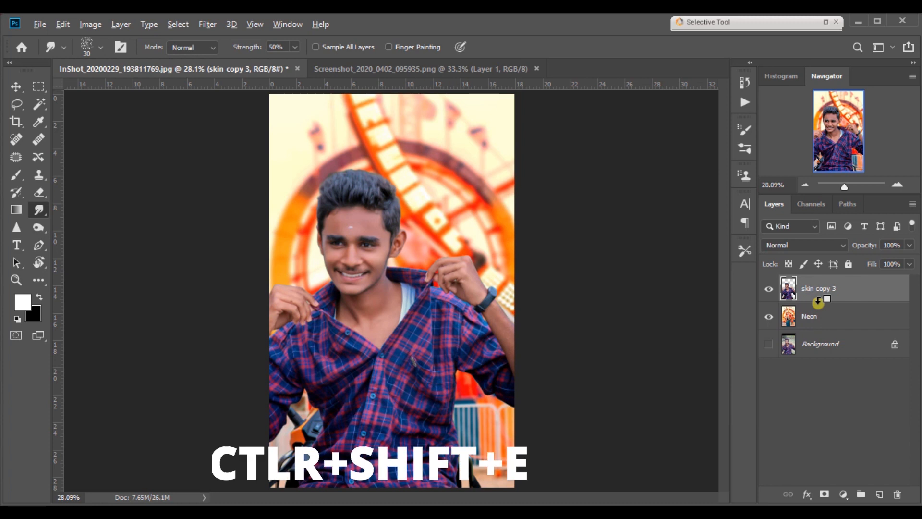
# Stamp all visible layers into a new top layer and open the Camera Raw Filter on it
pyautogui.hotkey('ctrl', 'alt', 'shift', 'e')
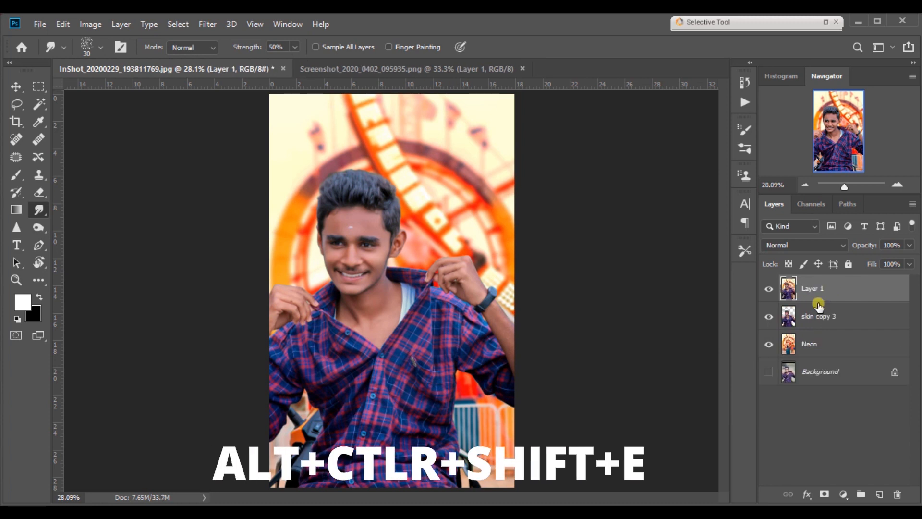
pyautogui.click(215, 26)
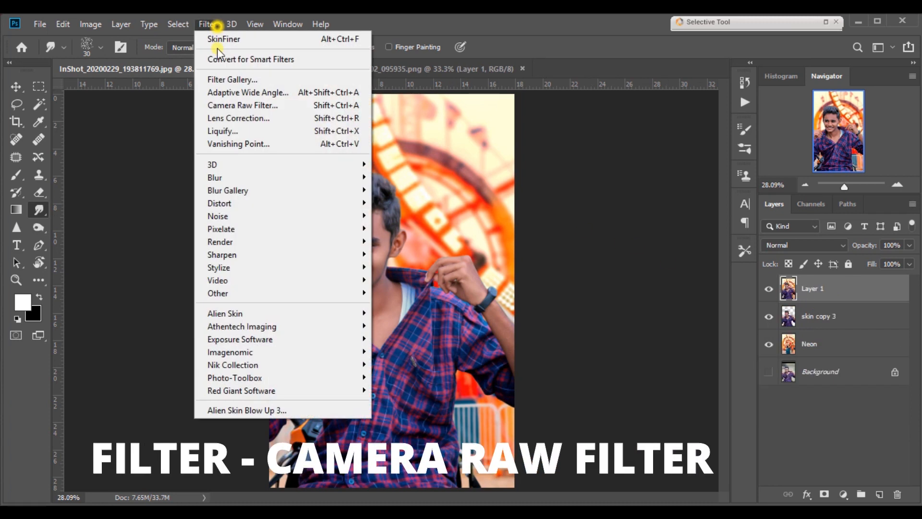
pyautogui.click(217, 103)
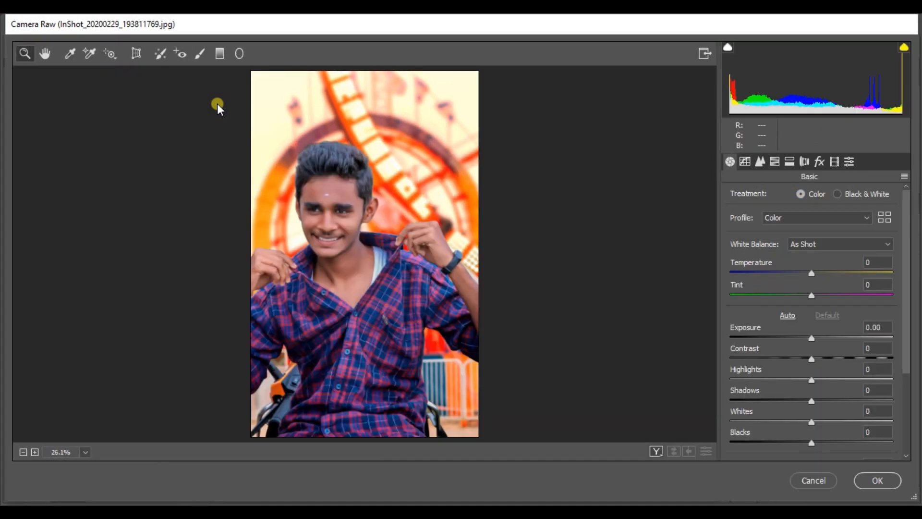
# Add a large radial filter centred on the man's face with Texture +16 and Shadows reset to 0
pyautogui.click(239, 54)
pyautogui.moveTo(335, 240); pyautogui.dragTo(480, 391)
pyautogui.moveTo(799, 267); pyautogui.dragTo(809, 263)
pyautogui.scroll(-2, 824, 377)
pyautogui.scroll(-1, 833, 365)
pyautogui.moveTo(817, 324); pyautogui.dragTo(818, 306)
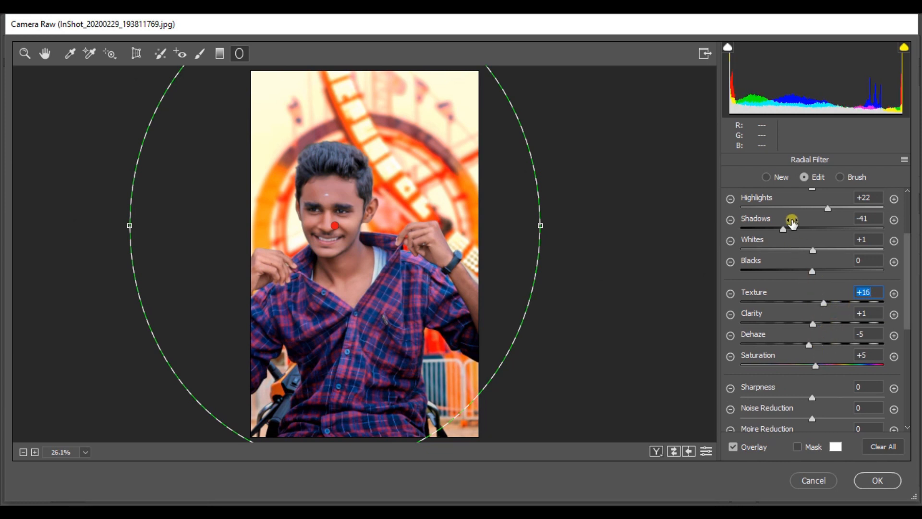
pyautogui.doubleClick(782, 227)
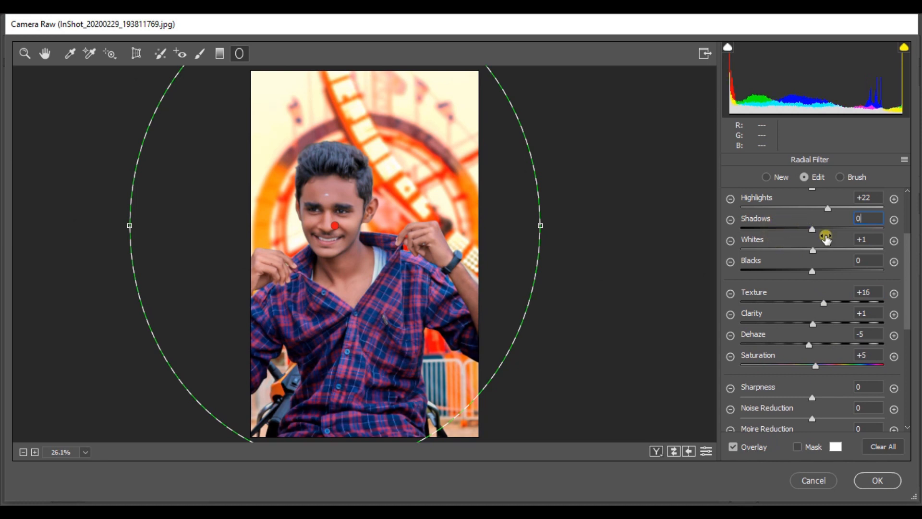
pyautogui.click(45, 54)
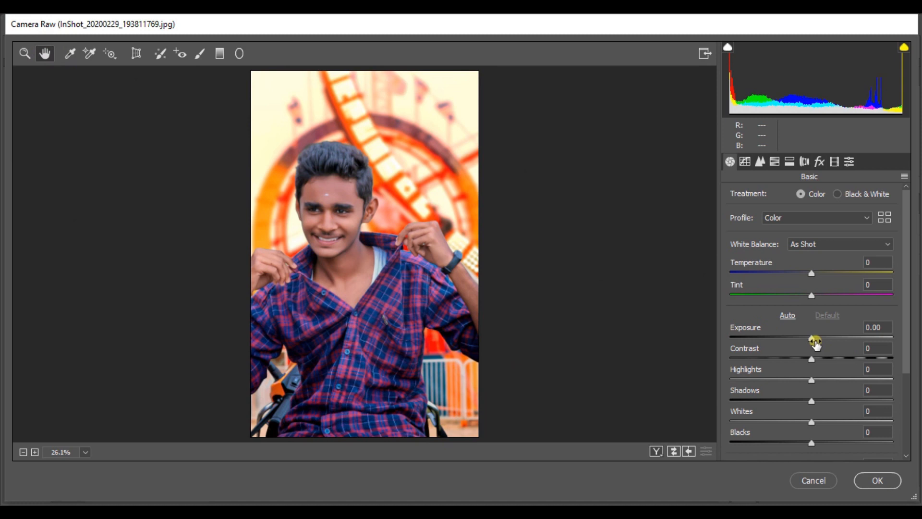
# Set the basic adjustments to Exposure +0.20, Temperature -3 and Clarity 1
pyautogui.moveTo(812, 340); pyautogui.dragTo(815, 340)
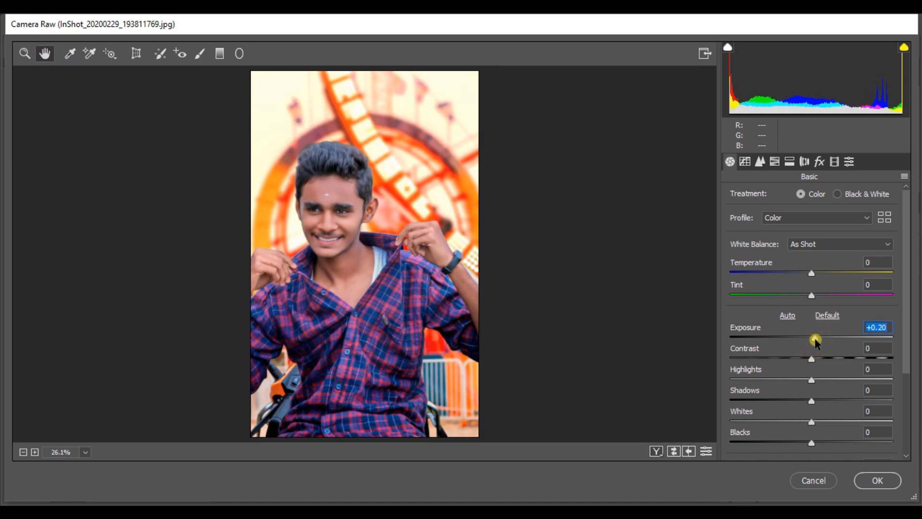
pyautogui.write('-3')
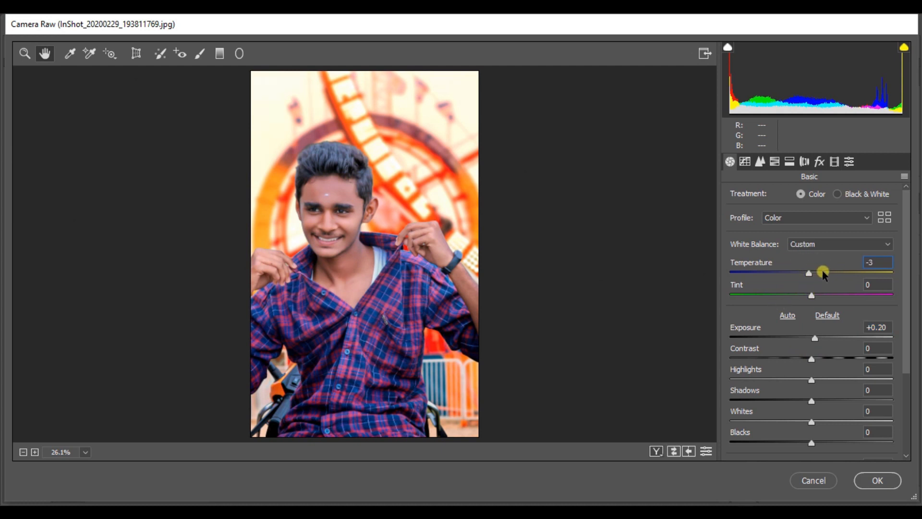
pyautogui.scroll(-3, 817, 298)
pyautogui.moveTo(815, 432); pyautogui.dragTo(817, 434)
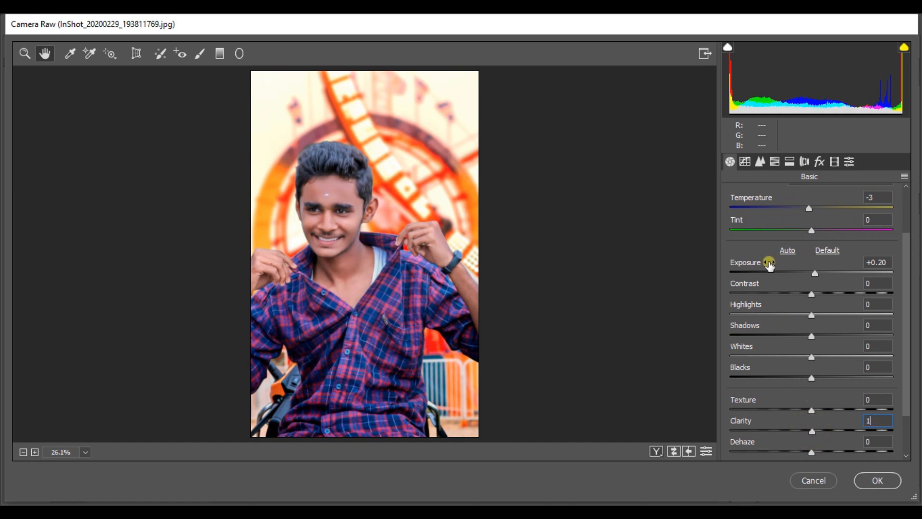
# Raise the luminance of the oranges to +13 in the HSL adjustments
pyautogui.click(760, 162)
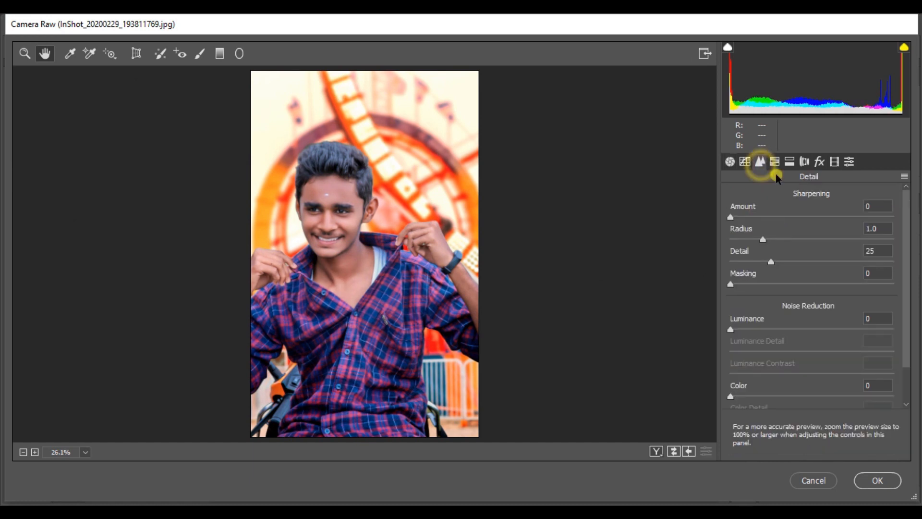
pyautogui.click(775, 162)
pyautogui.click(822, 202)
pyautogui.click(822, 269)
pyautogui.moveTo(823, 271); pyautogui.dragTo(827, 270)
pyautogui.click(818, 308)
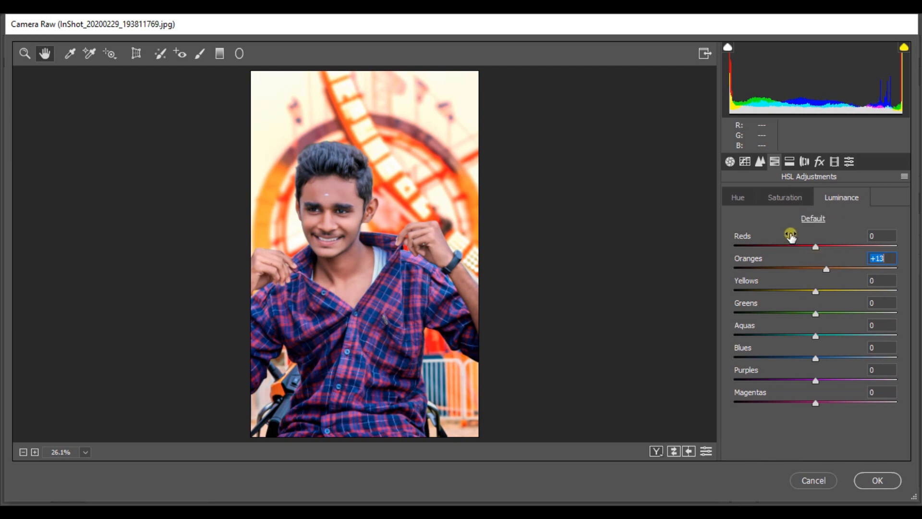
# Lower the saturation of the blues and set their hue to -15
pyautogui.click(785, 198)
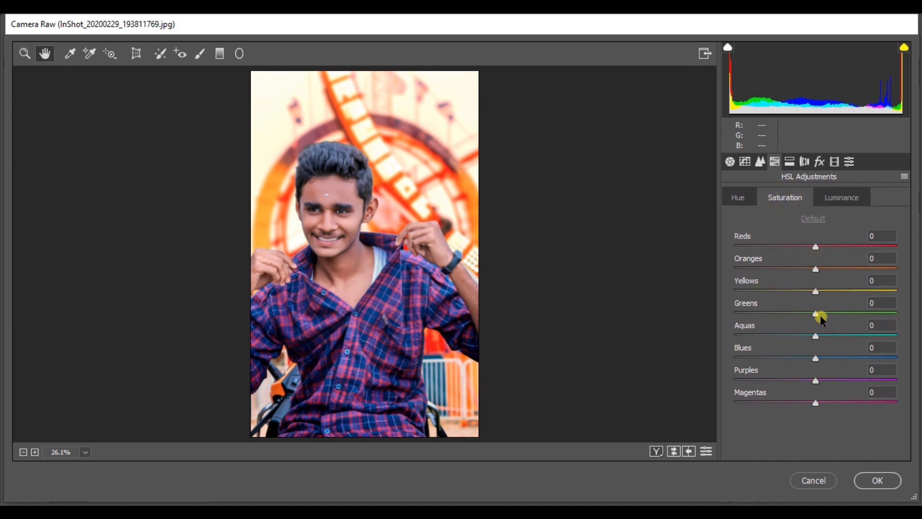
pyautogui.moveTo(818, 355); pyautogui.dragTo(798, 359)
pyautogui.click(738, 199)
pyautogui.write('-15')
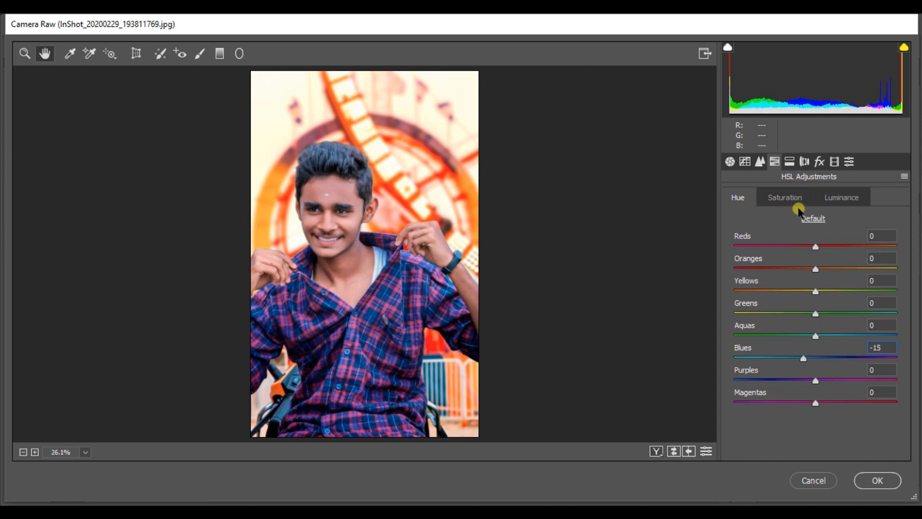
# Set the lens vignetting to Amount -40 with Midpoint 0, and the calibration's Blue Primary hue to -25
pyautogui.click(821, 162)
pyautogui.click(801, 161)
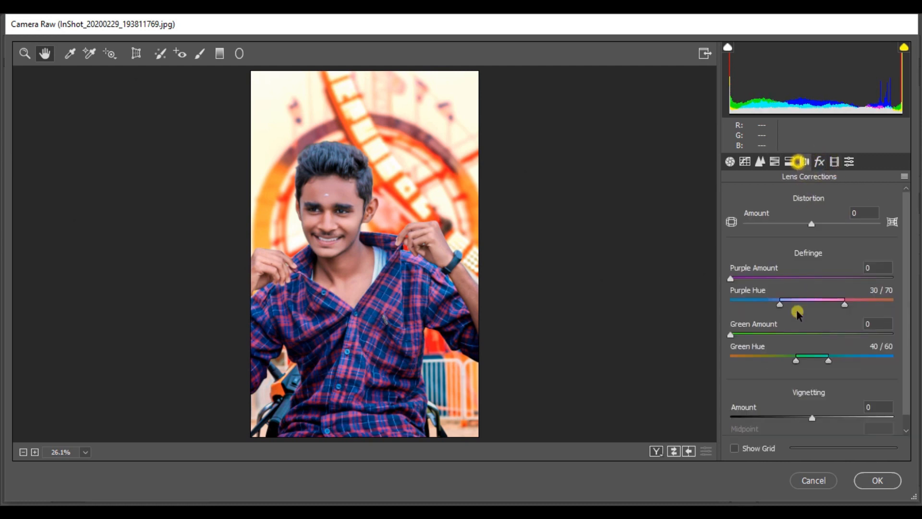
pyautogui.click(773, 418)
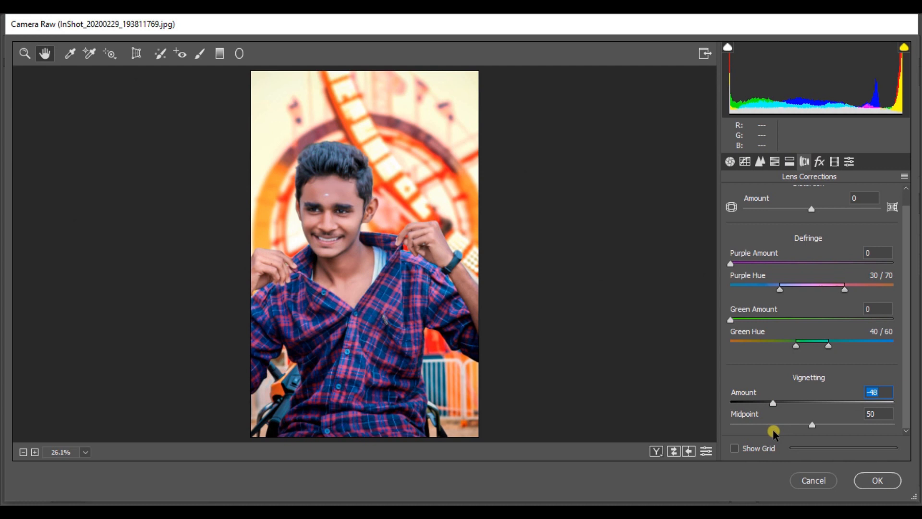
pyautogui.click(731, 426)
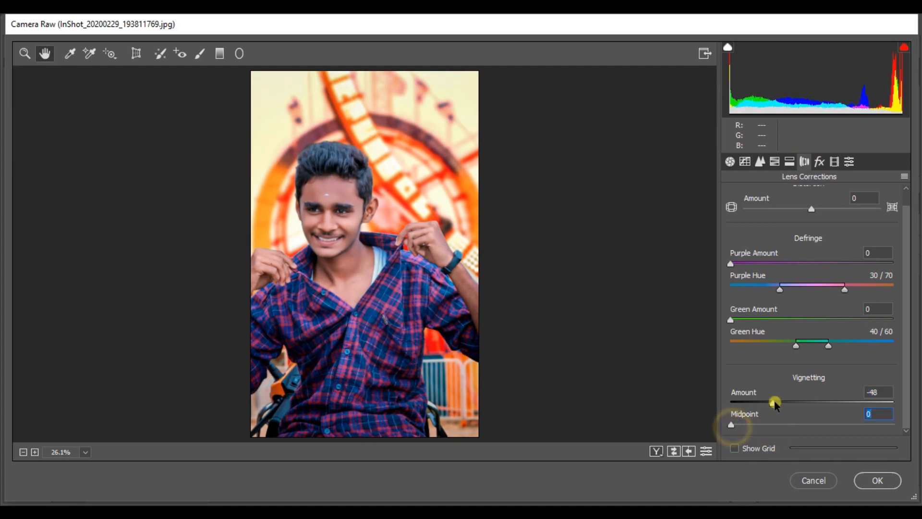
pyautogui.moveTo(775, 403); pyautogui.dragTo(782, 400)
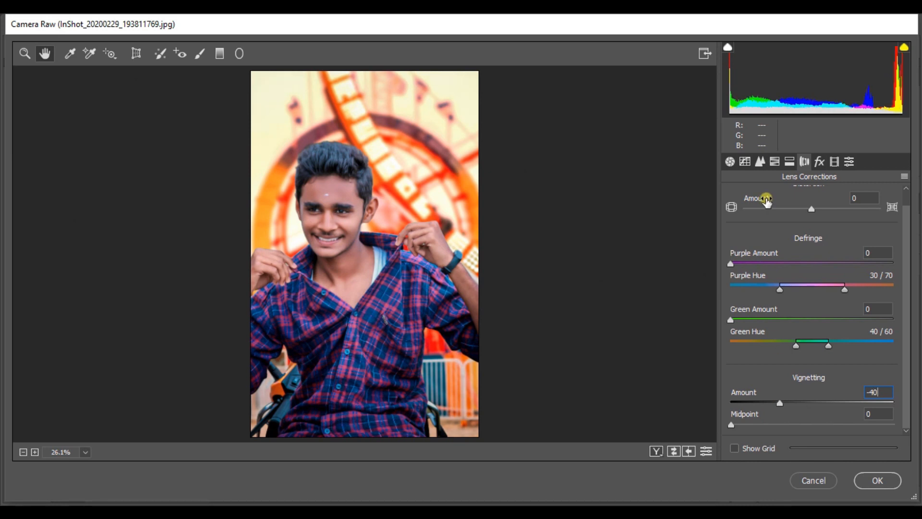
pyautogui.click(835, 161)
pyautogui.click(804, 415)
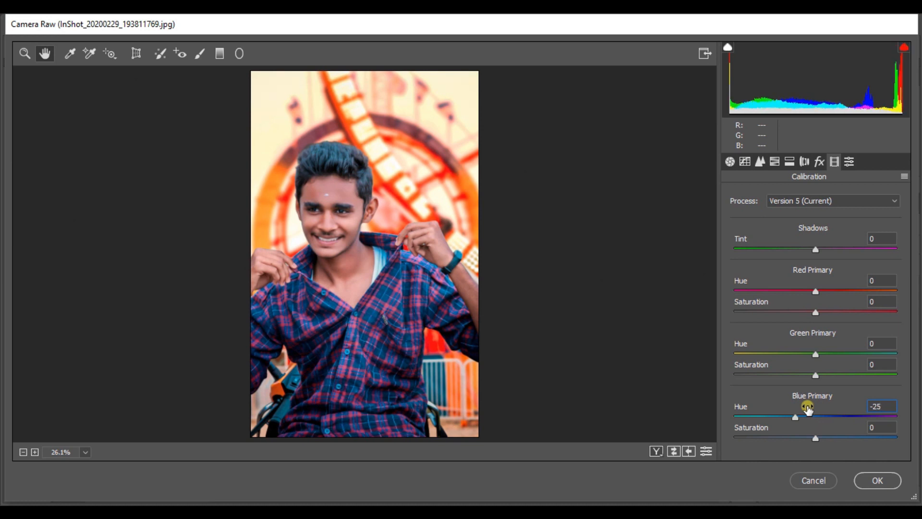
# Split-tone the image with highlights at hue 98, saturation 20 and shadows at hue 360, saturation 5
pyautogui.click(788, 160)
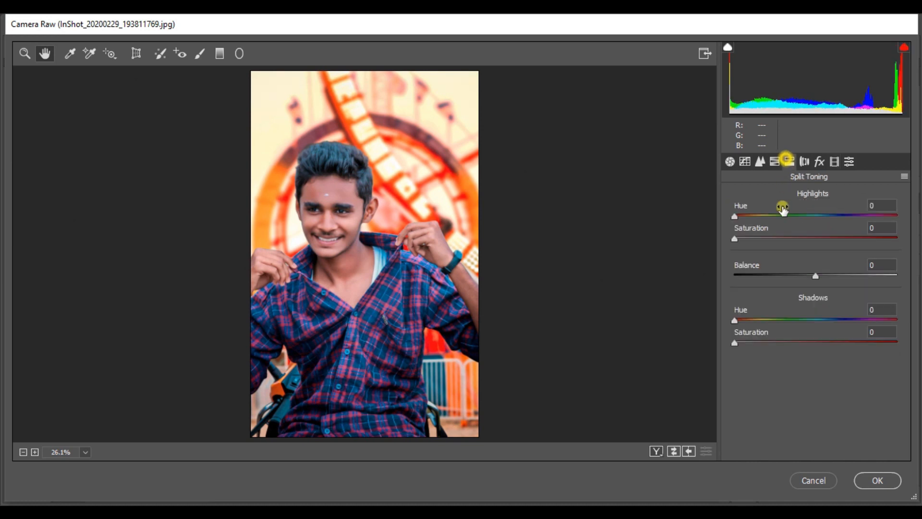
pyautogui.click(778, 237)
pyautogui.moveTo(735, 216); pyautogui.dragTo(779, 219)
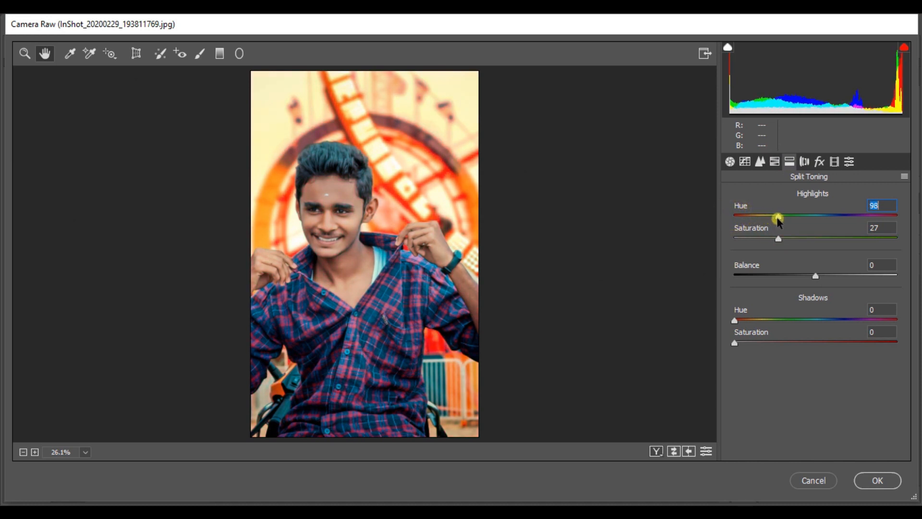
pyautogui.moveTo(775, 240); pyautogui.dragTo(768, 239)
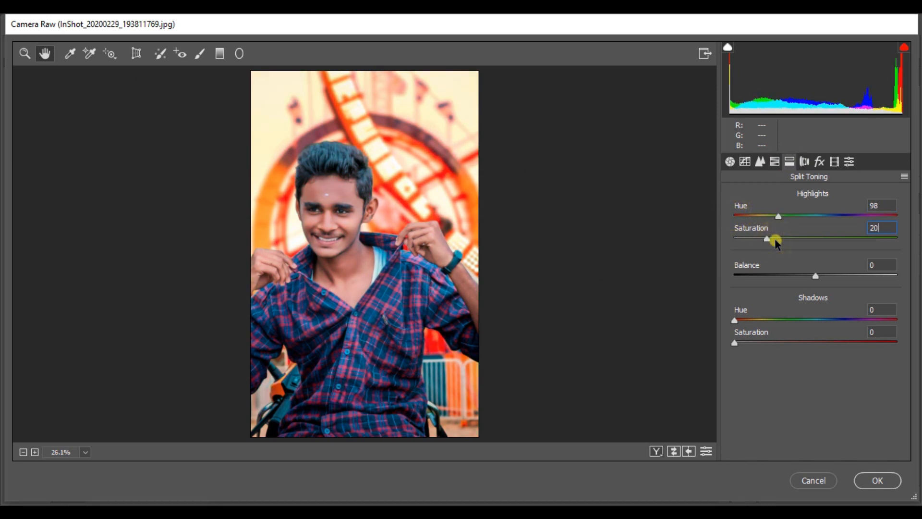
pyautogui.moveTo(774, 320); pyautogui.dragTo(906, 323)
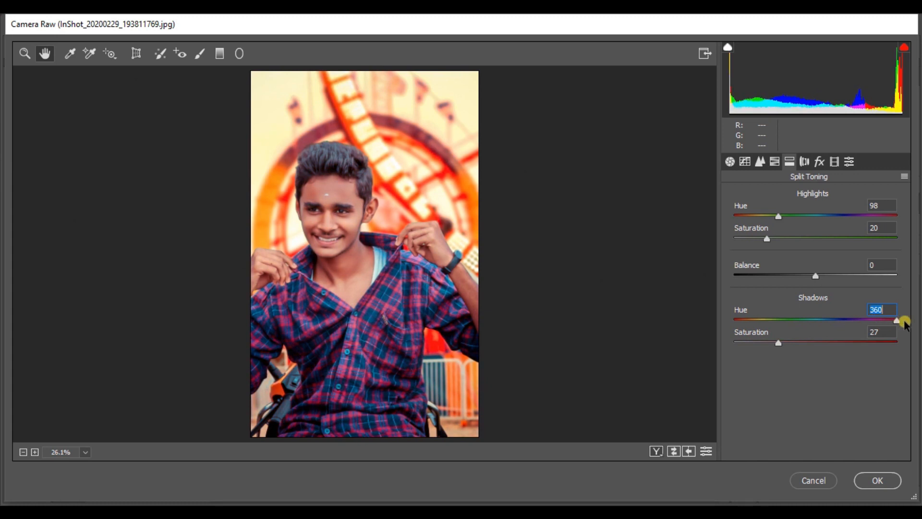
pyautogui.moveTo(767, 321); pyautogui.dragTo(878, 324)
pyautogui.moveTo(777, 342); pyautogui.dragTo(744, 345)
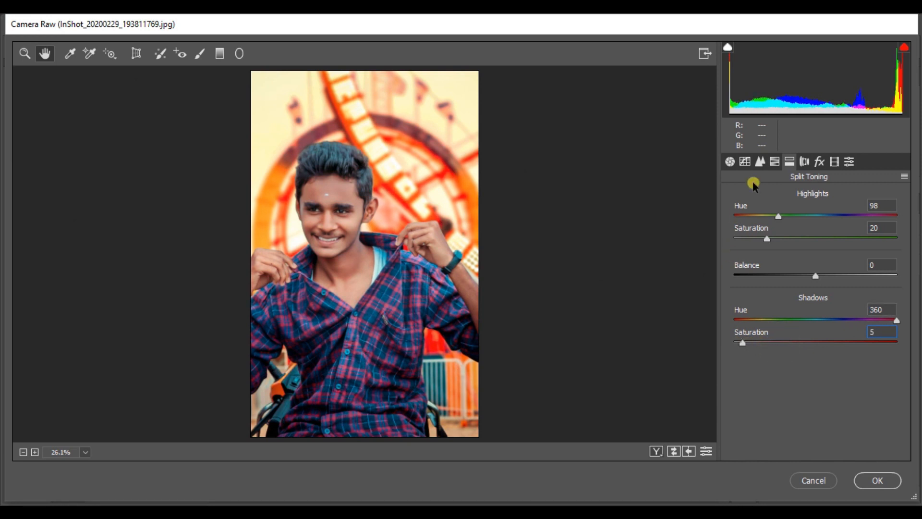
# Add a lower point to the RGB tone curve at input 67, output 63 and raise the black point's output to 6
pyautogui.click(745, 162)
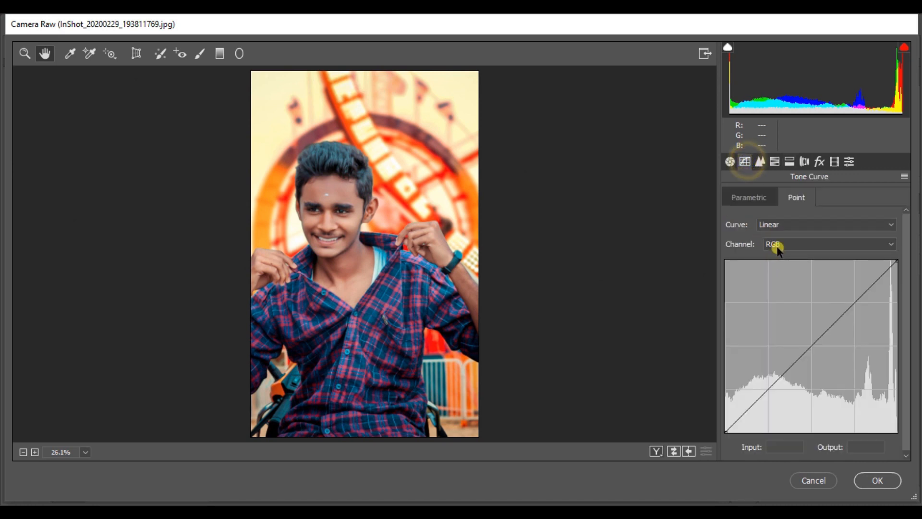
pyautogui.click(770, 390)
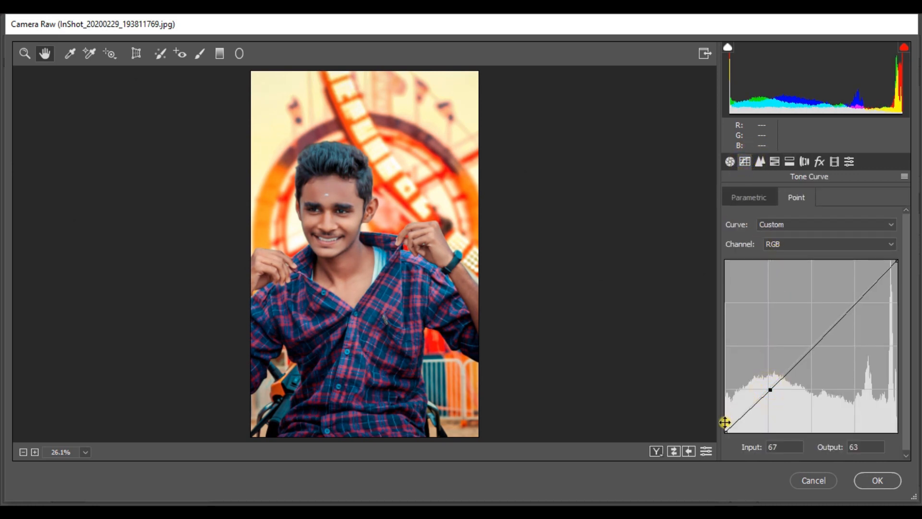
pyautogui.moveTo(726, 430); pyautogui.dragTo(725, 423)
pyautogui.doubleClick(854, 448)
pyautogui.write('6')
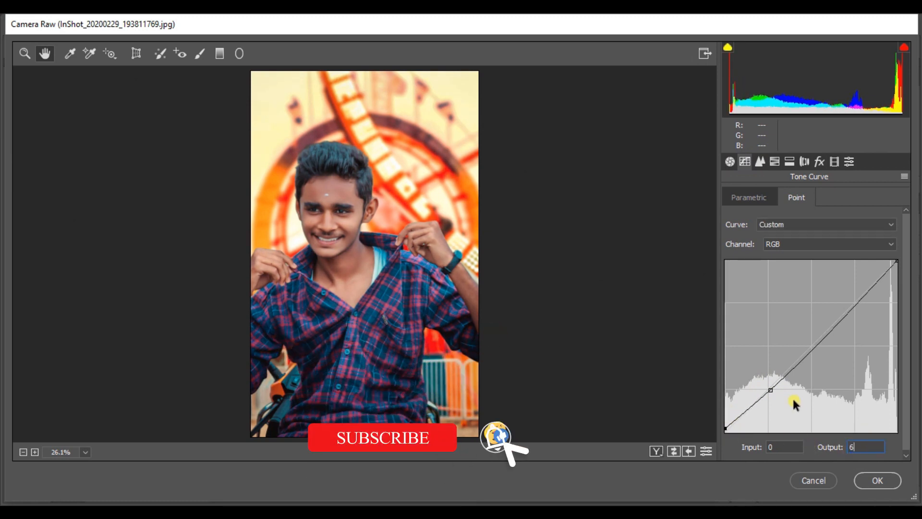
# Anchor the green channel's tone curve at its lower quarter and midpoint, and raise the black point's output to 5
pyautogui.click(778, 244)
pyautogui.click(778, 271)
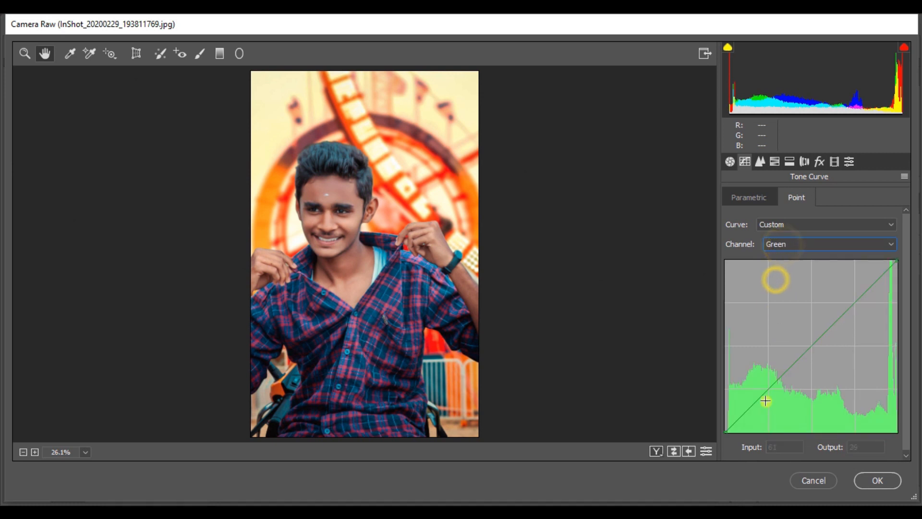
pyautogui.click(813, 345)
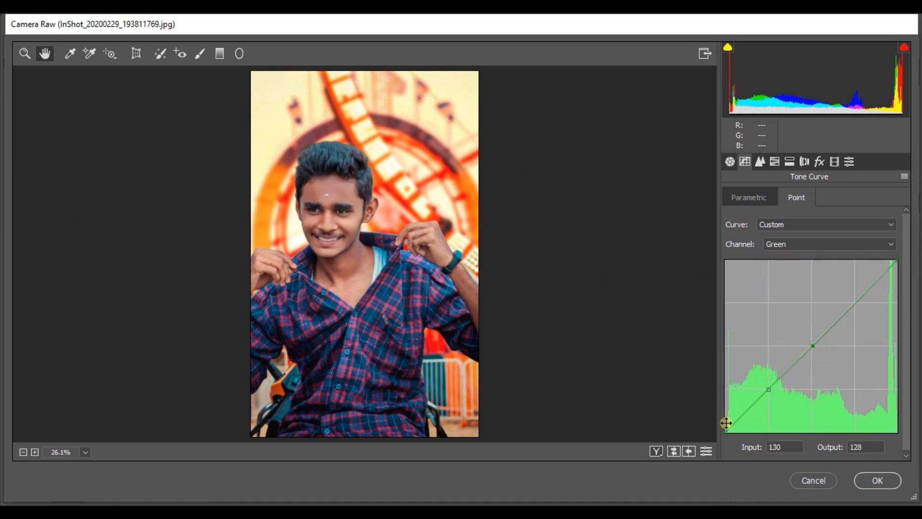
pyautogui.moveTo(723, 425); pyautogui.dragTo(725, 421)
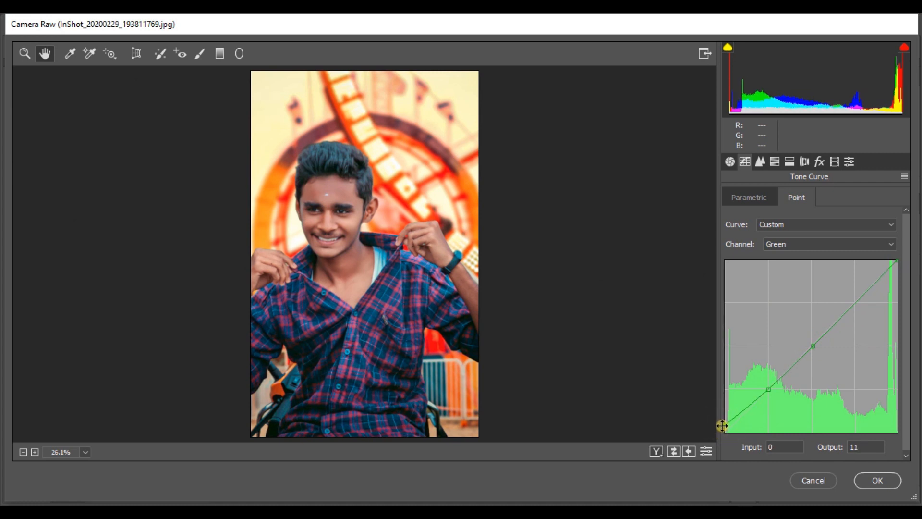
pyautogui.write('5')
# Set the input of the green curve's white point to 235, keeping its output at 255
pyautogui.moveTo(896, 261); pyautogui.dragTo(891, 260)
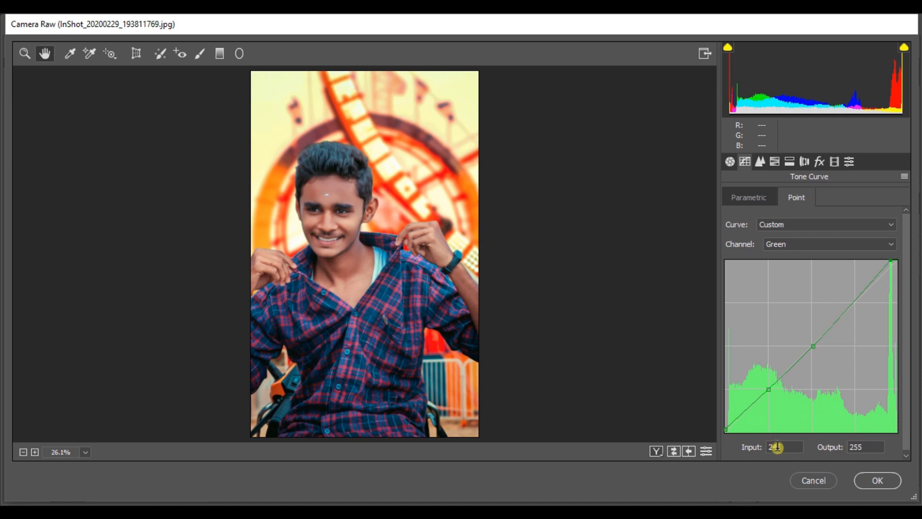
pyautogui.moveTo(787, 448); pyautogui.dragTo(776, 447)
pyautogui.write('35')
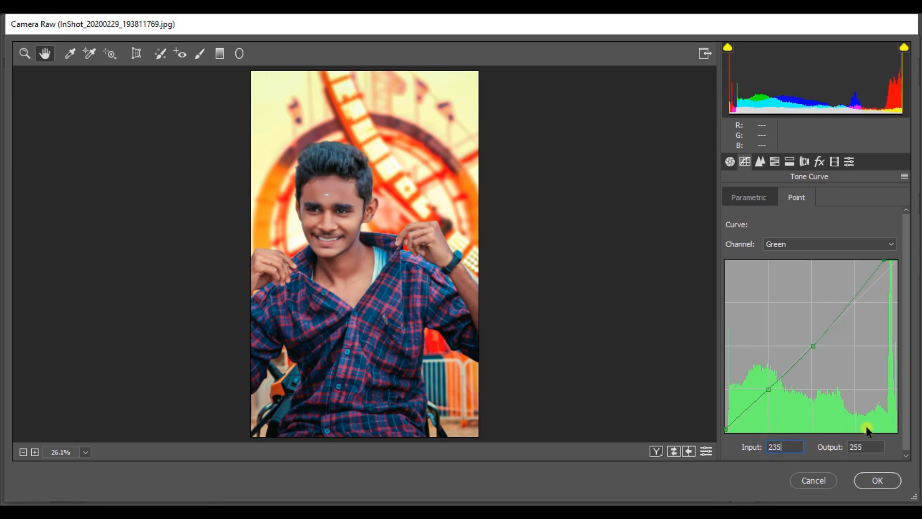
# On the blue channel's tone curve, raise the black point's output to 29 and place a lower point at input 63, output 60
pyautogui.click(781, 247)
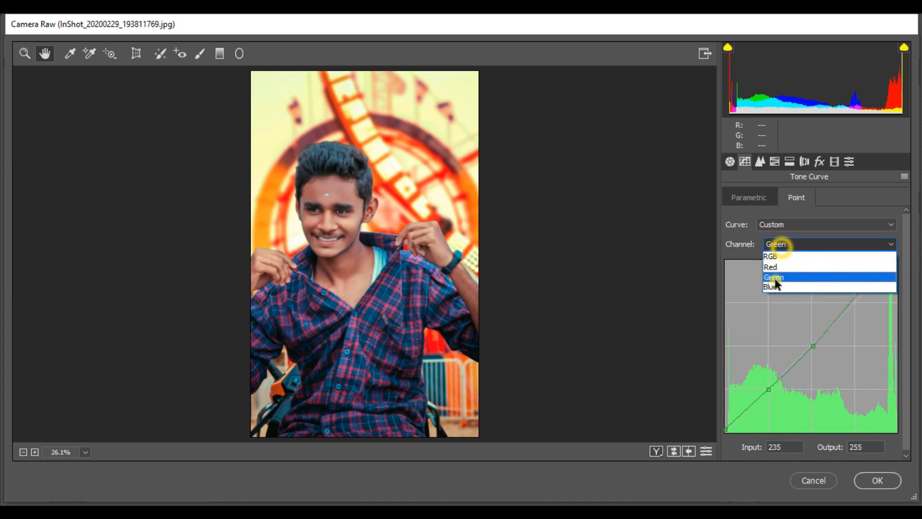
pyautogui.click(774, 284)
pyautogui.click(769, 389)
pyautogui.click(725, 420)
pyautogui.moveTo(724, 420); pyautogui.dragTo(716, 413)
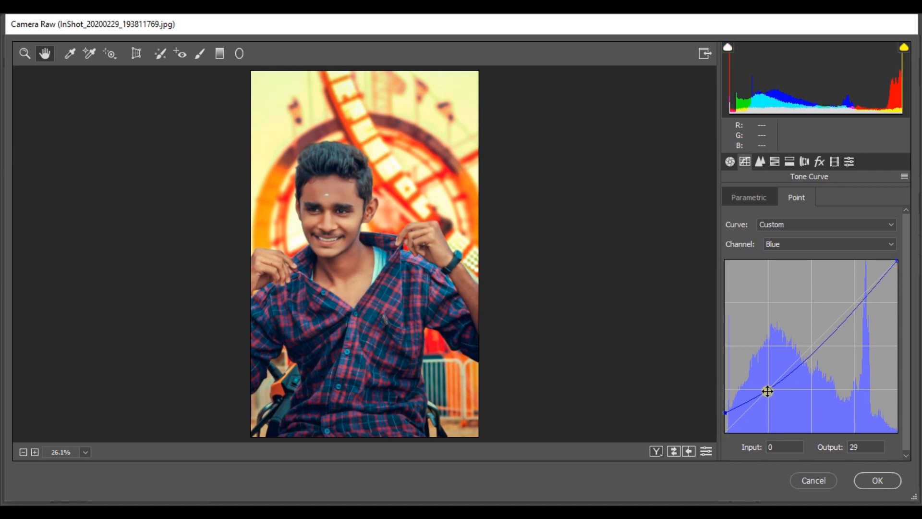
pyautogui.moveTo(767, 389); pyautogui.dragTo(768, 391)
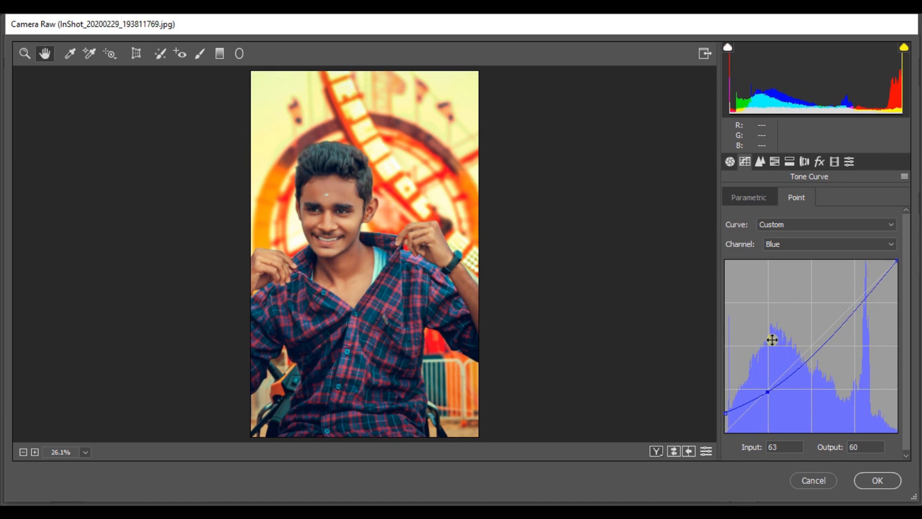
# Raise the luminance of the oranges to about +28 and apply the Camera Raw adjustments
pyautogui.click(774, 161)
pyautogui.click(841, 198)
pyautogui.moveTo(815, 268); pyautogui.dragTo(823, 269)
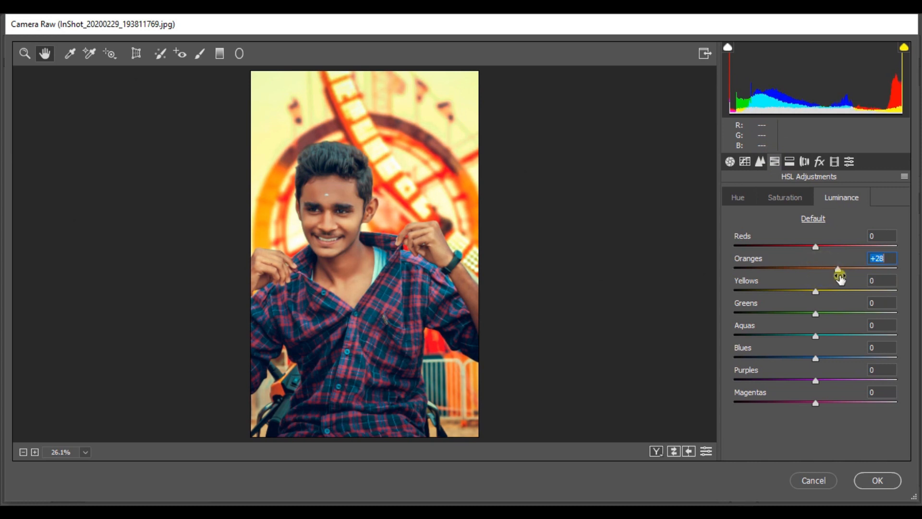
pyautogui.click(658, 451)
pyautogui.click(870, 477)
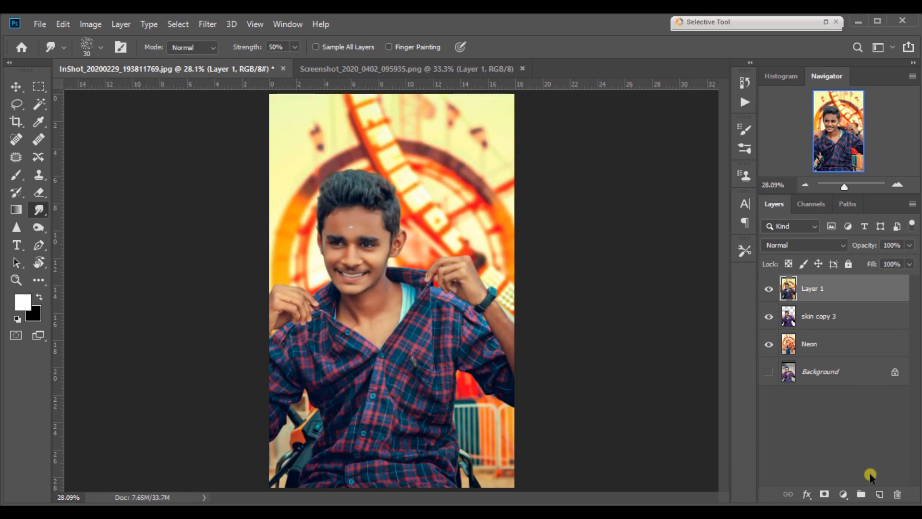
# Inspect the graded portrait up close and compare the image with and without Layer 1
pyautogui.hotkey('ctrl', '+')
pyautogui.hotkey('ctrl', '+')
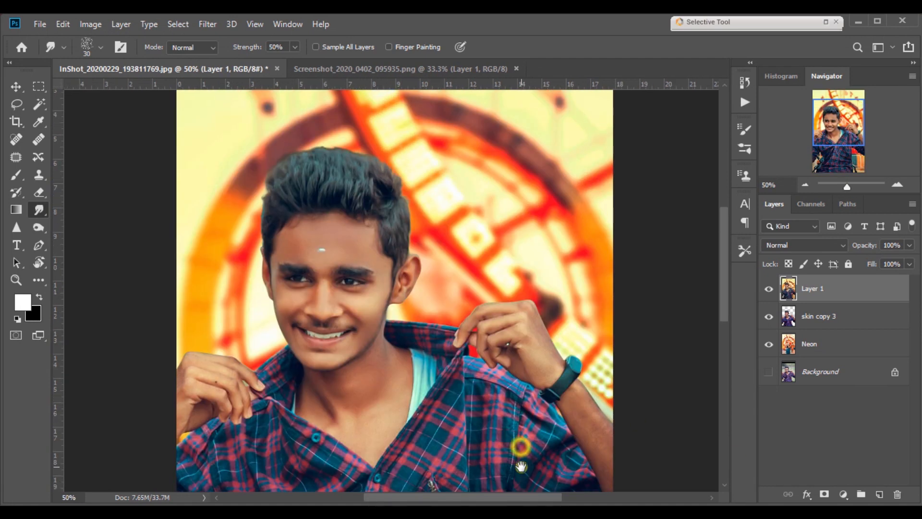
pyautogui.hotkey('ctrl', '0')
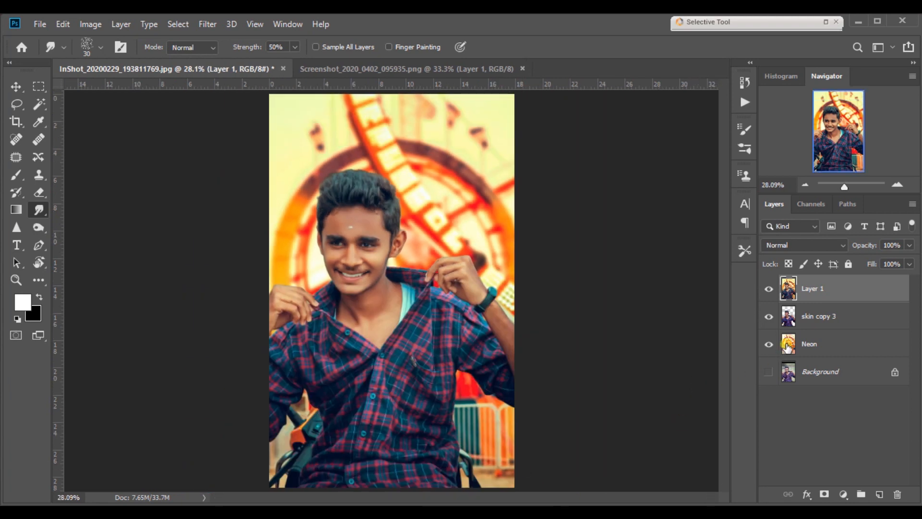
pyautogui.click(766, 292)
pyautogui.click(765, 292)
pyautogui.click(765, 292)
pyautogui.click(765, 292)
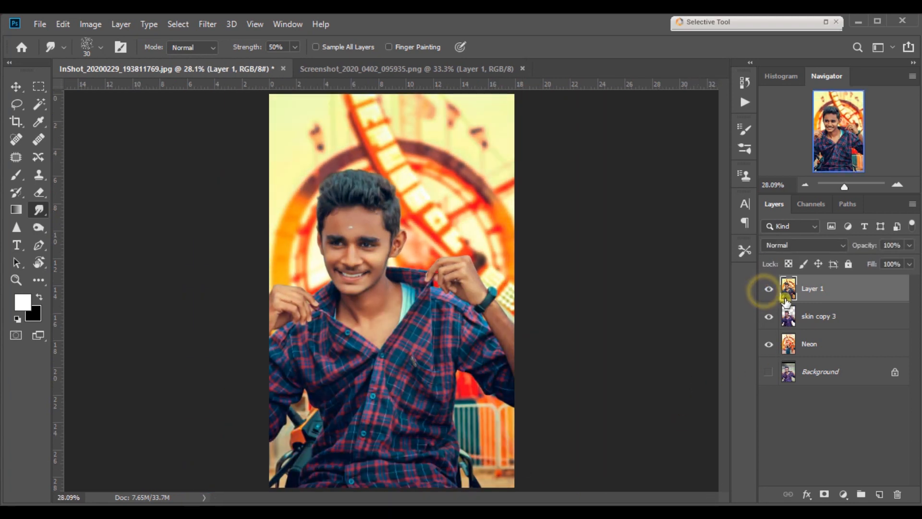
# Add a Color Lookup adjustment layer above Layer 1 using the Augusta • 16.cube 3D LUT and compare its effect
pyautogui.click(846, 496)
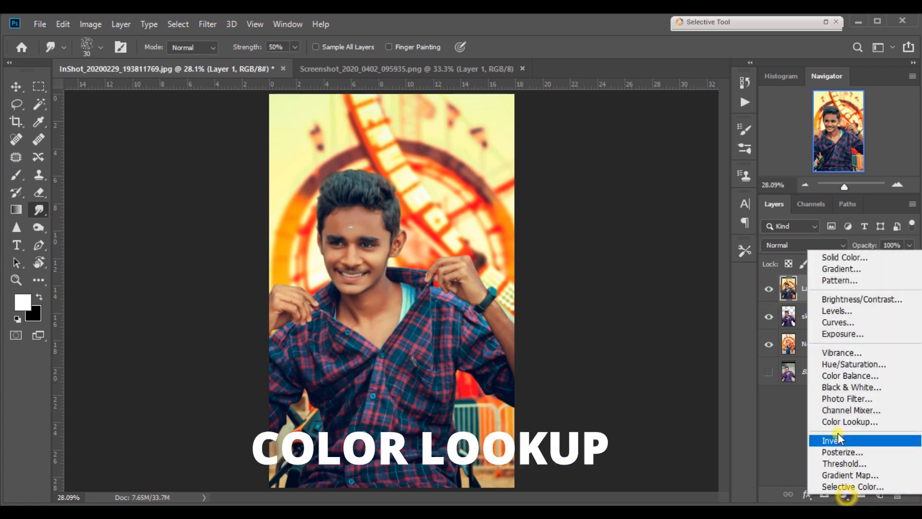
pyautogui.click(836, 425)
pyautogui.click(703, 146)
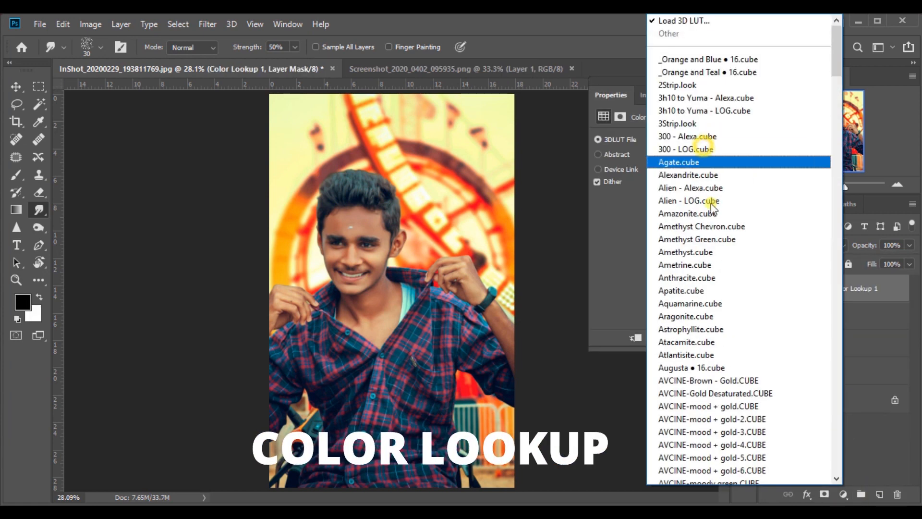
pyautogui.click(717, 367)
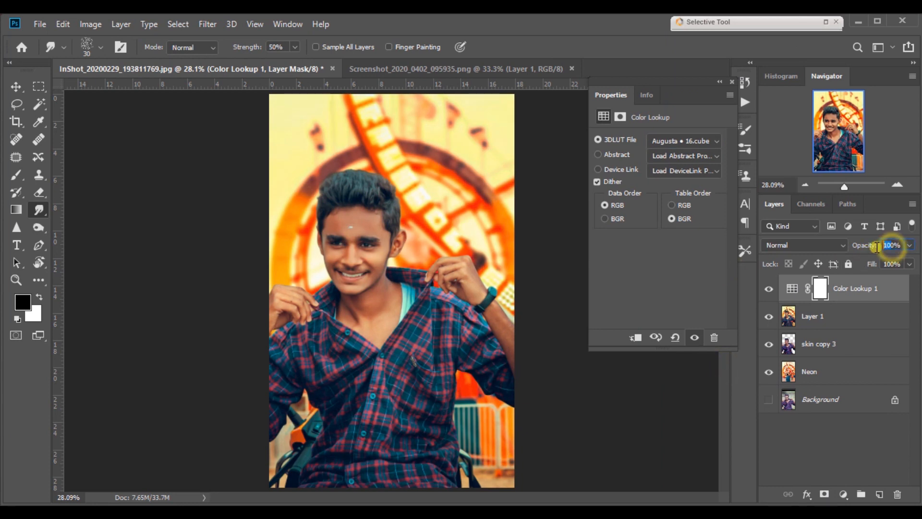
pyautogui.click(859, 358)
pyautogui.click(769, 288)
pyautogui.click(769, 287)
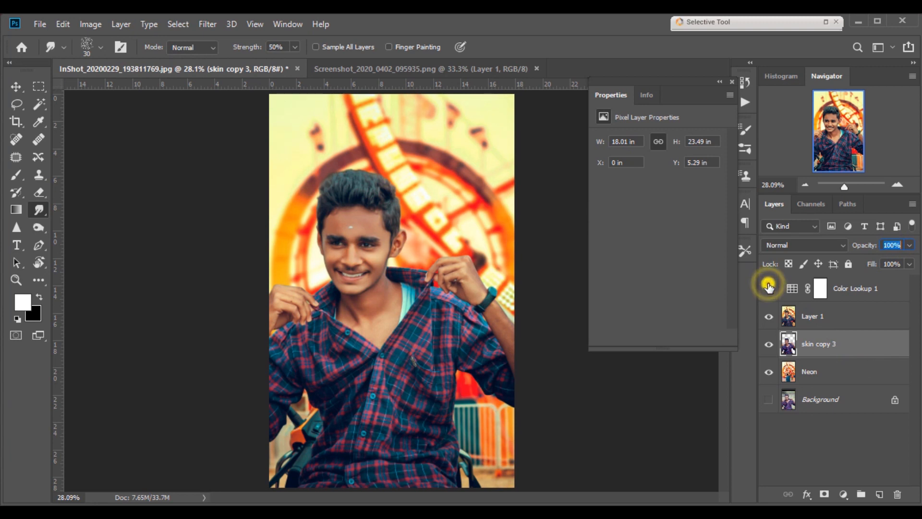
# Add a second Color Lookup layer on top with the AVCINE-mood + gold.CUBE LUT and set its opacity to 40%
pyautogui.click(842, 289)
pyautogui.click(843, 494)
pyautogui.click(843, 426)
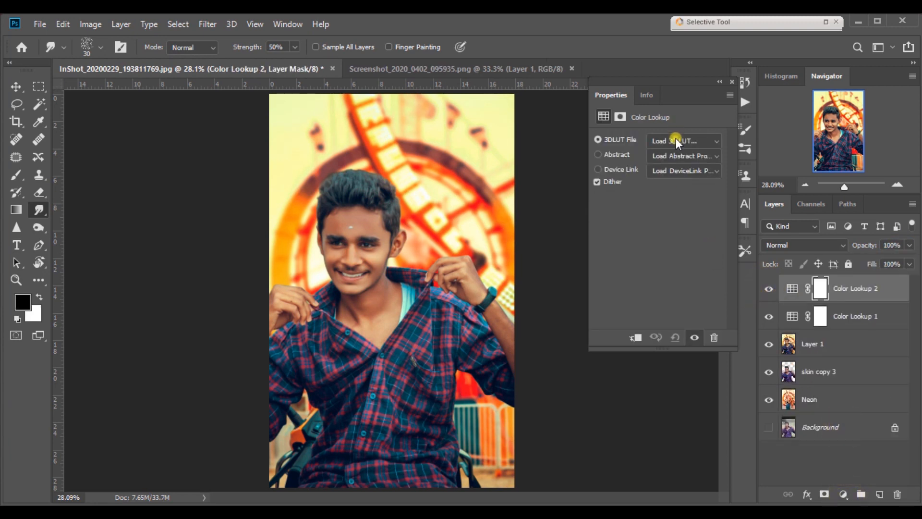
pyautogui.click(676, 140)
pyautogui.click(747, 406)
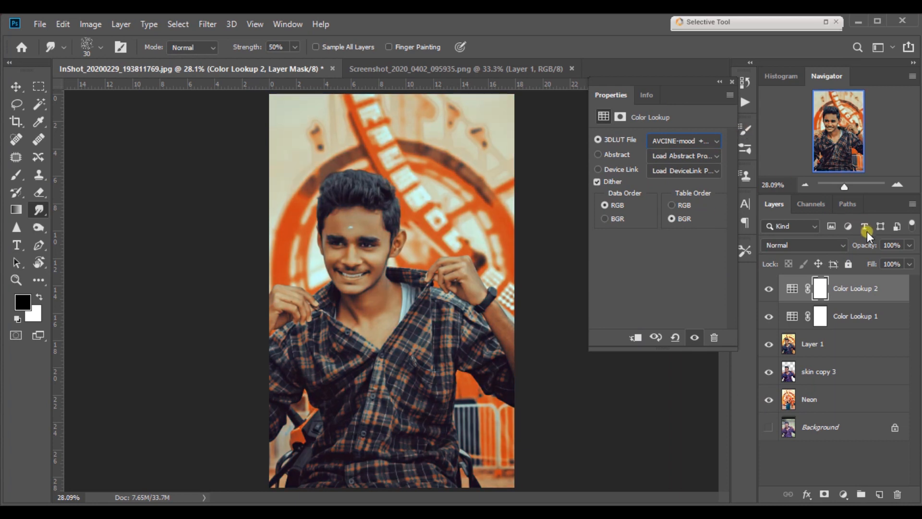
pyautogui.moveTo(867, 244); pyautogui.dragTo(841, 244)
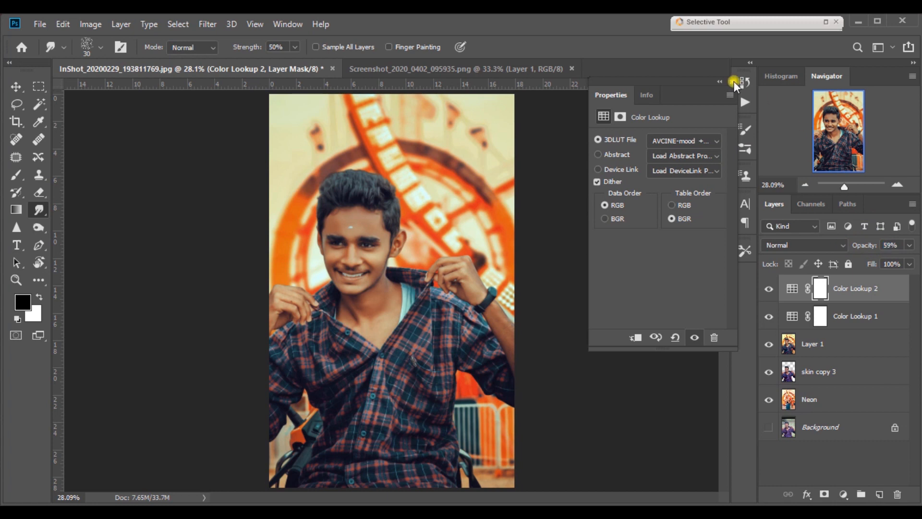
pyautogui.click(735, 84)
pyautogui.write('40')
pyautogui.press('Return')
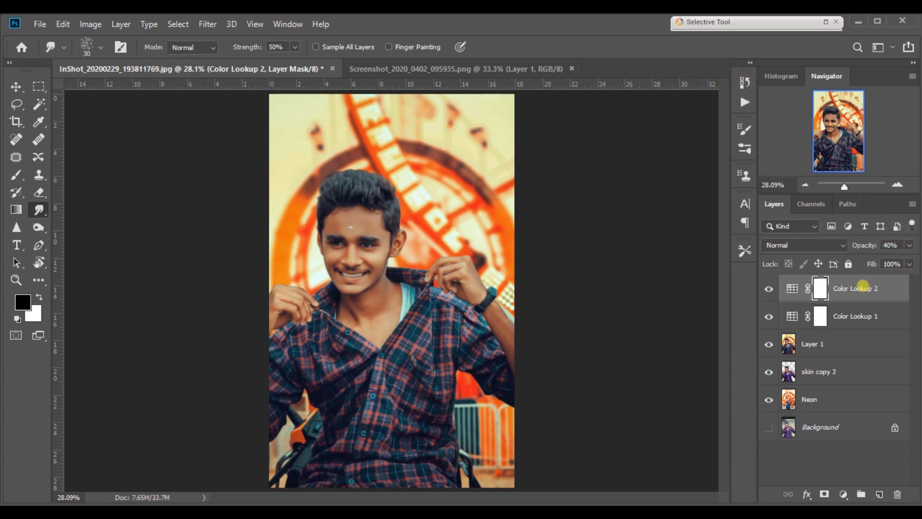
pyautogui.click(768, 290)
pyautogui.click(767, 290)
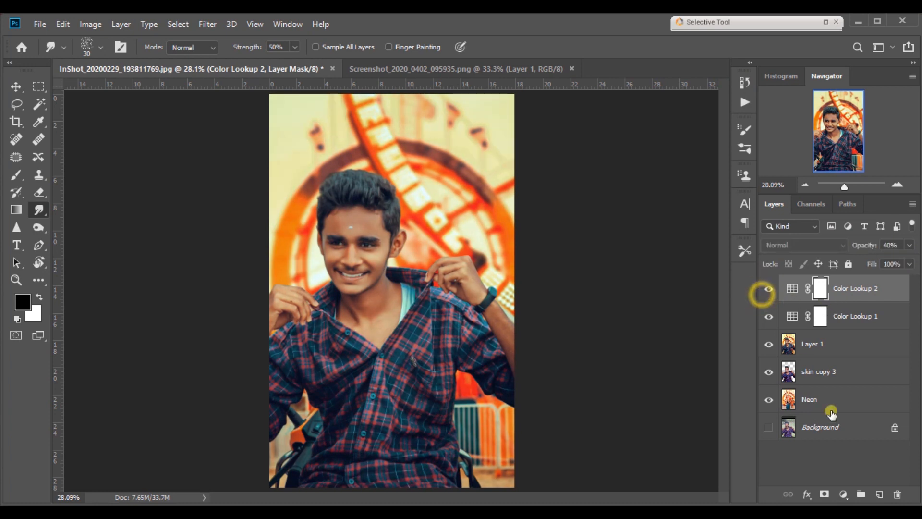
# Add a third Color Lookup layer with the _Orange and Teal • 16.cube LUT and lower its opacity to 33%
pyautogui.click(843, 494)
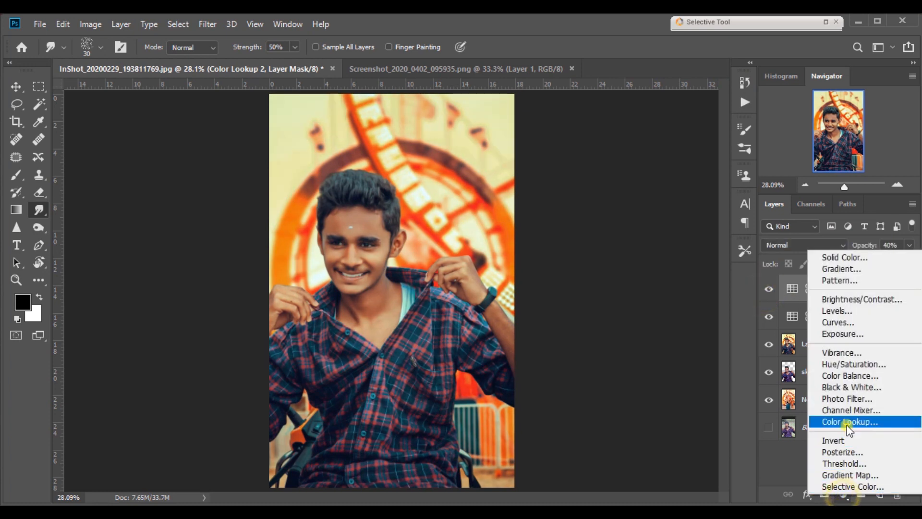
pyautogui.click(847, 425)
pyautogui.click(684, 140)
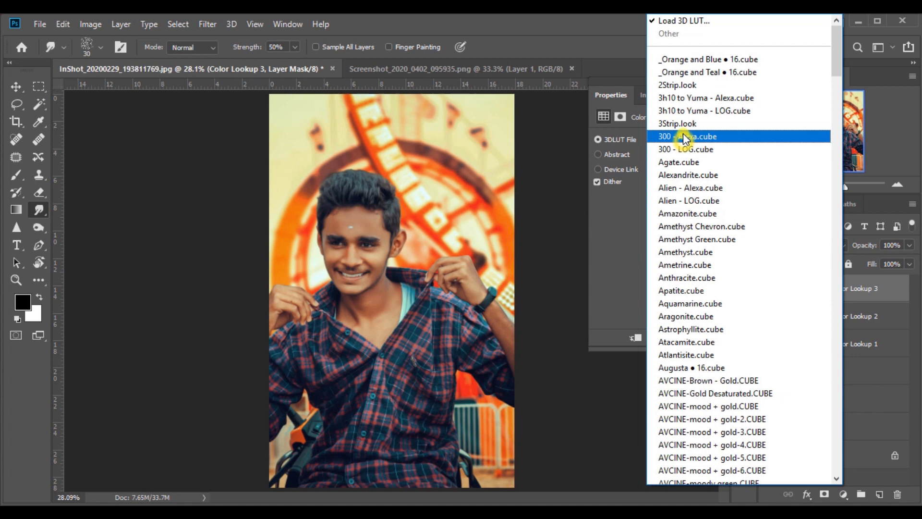
pyautogui.click(680, 88)
pyautogui.press('Down')
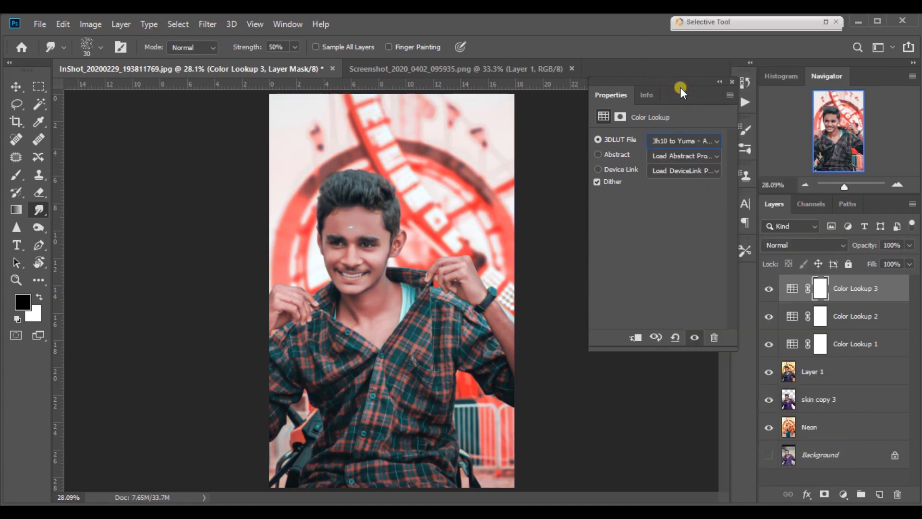
pyautogui.press('Up')
pyautogui.press('Down')
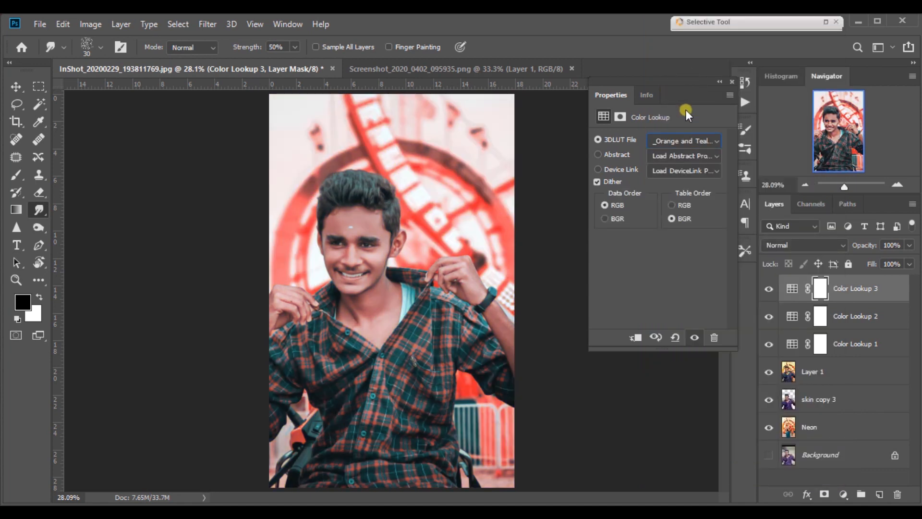
pyautogui.click(732, 85)
pyautogui.click(772, 289)
pyautogui.click(773, 289)
pyautogui.moveTo(826, 247); pyautogui.dragTo(825, 247)
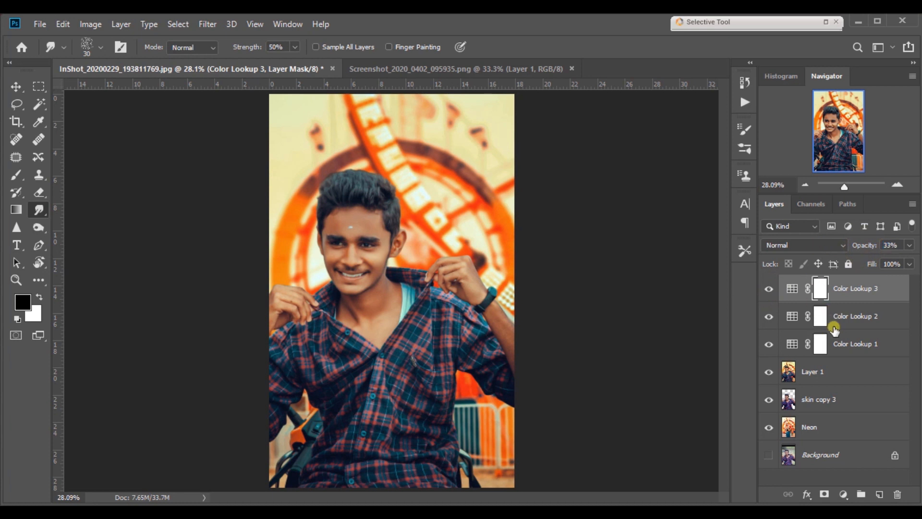
# Add a Color Balance adjustment layer on top and set the midtones' Cyan–Red value to 5
pyautogui.click(843, 494)
pyautogui.click(837, 377)
pyautogui.moveTo(641, 169)
pyautogui.mouseDown()
pyautogui.moveTo(623, 167)
pyautogui.moveTo(644, 168)
pyautogui.mouseUp()
pyautogui.doubleClick(707, 166)
pyautogui.write('5')
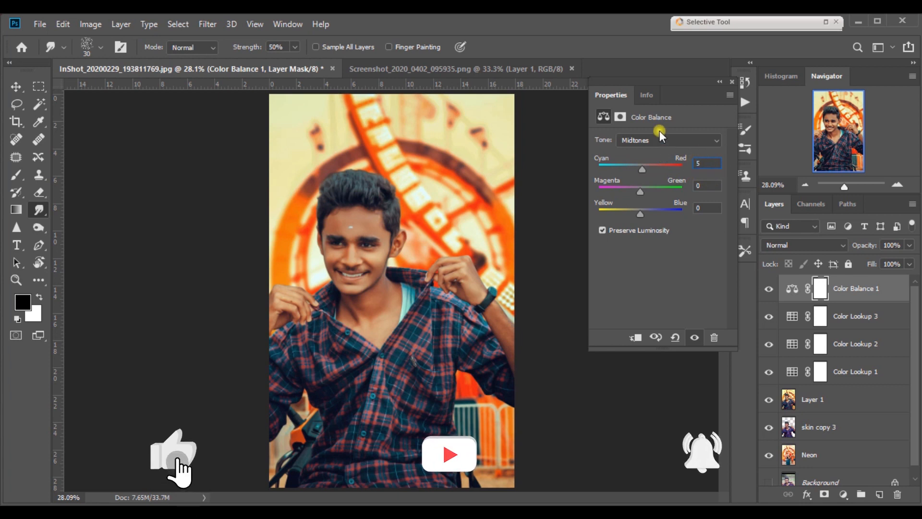
# Set the highlights' Cyan–Red balance to -6 and compare the image with and without the Color Balance layer
pyautogui.click(654, 139)
pyautogui.click(645, 175)
pyautogui.click(639, 169)
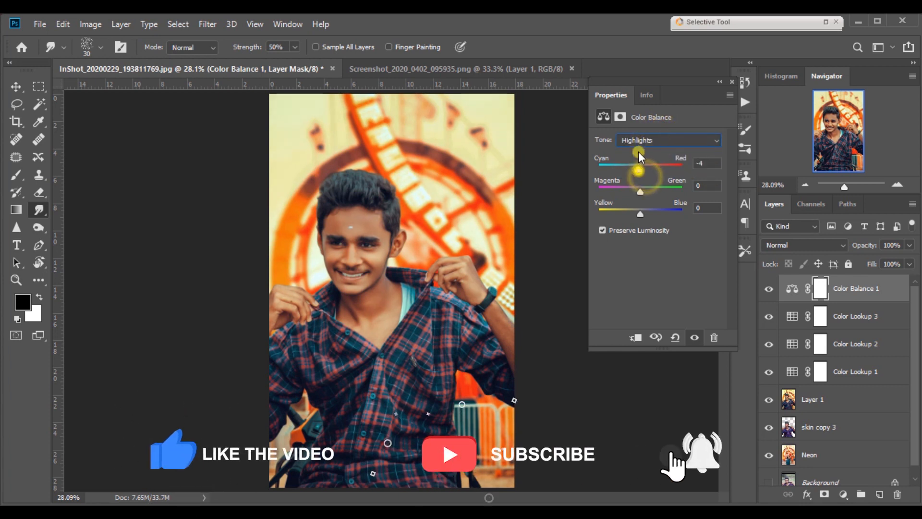
pyautogui.click(639, 143)
pyautogui.click(640, 169)
pyautogui.moveTo(640, 168); pyautogui.dragTo(635, 171)
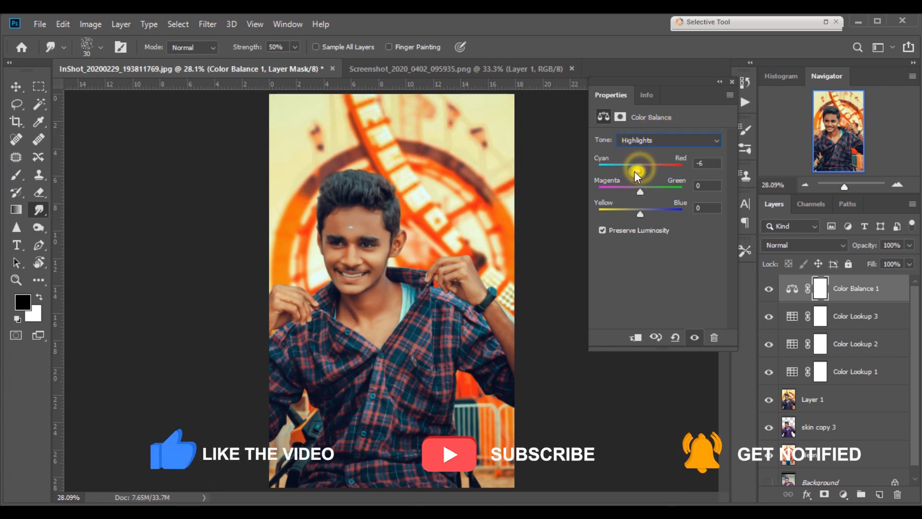
pyautogui.click(731, 106)
pyautogui.click(769, 288)
pyautogui.click(769, 288)
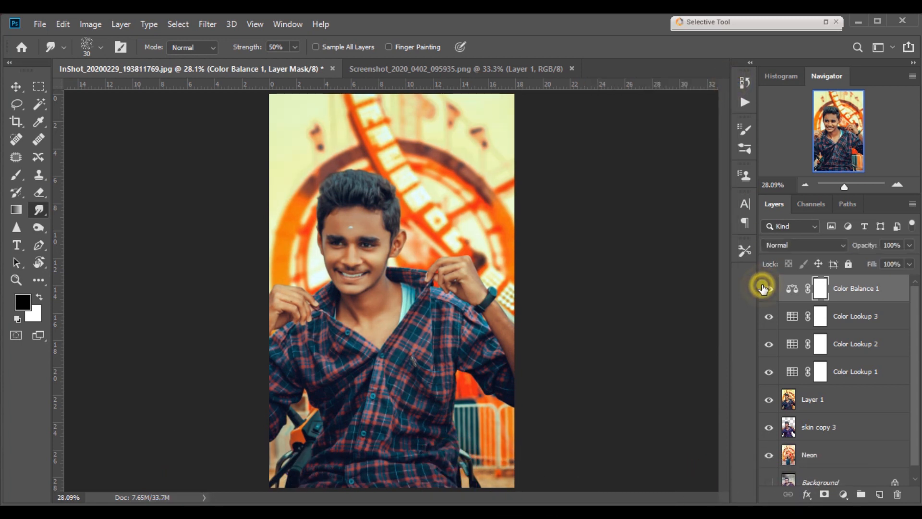
# Add a new layer on top and stamp a single soft white brush dab, size 600, over the man's open collar
pyautogui.hotkey('ctrl', '-')
pyautogui.hotkey('ctrl', '-')
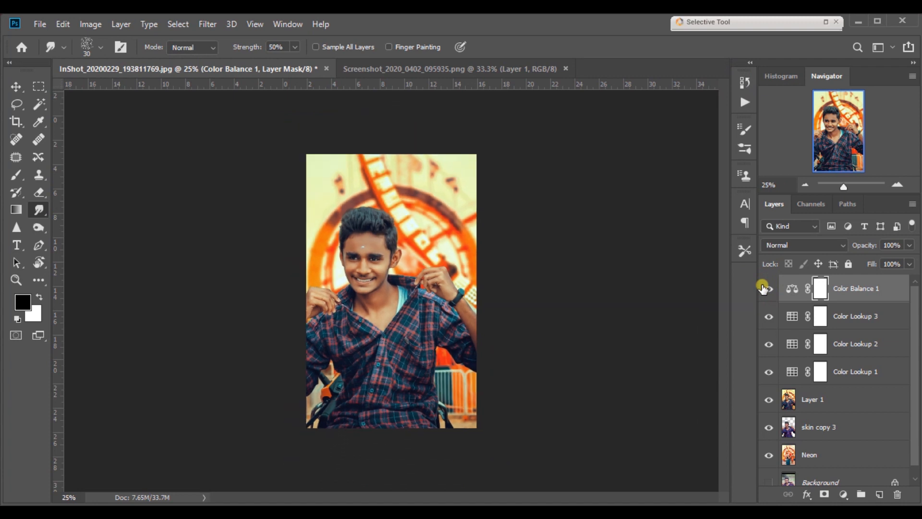
pyautogui.hotkey('ctrl', '+')
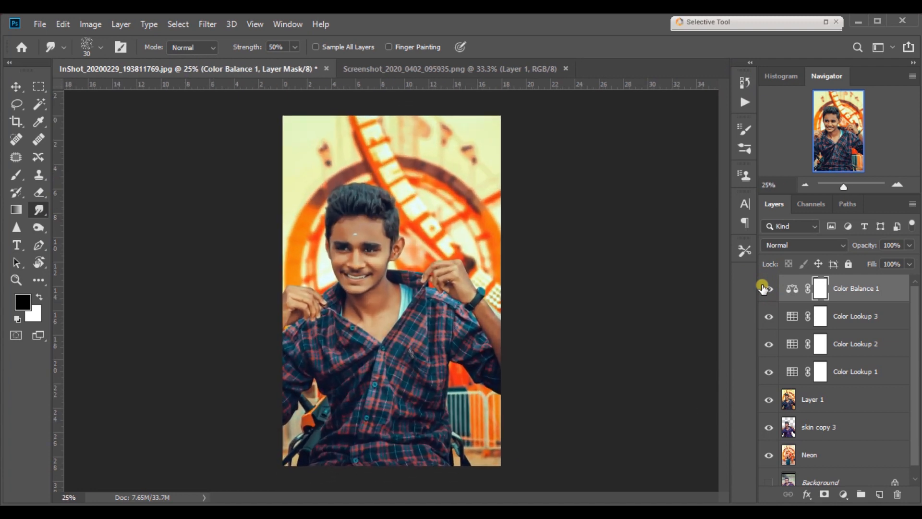
pyautogui.click(880, 500)
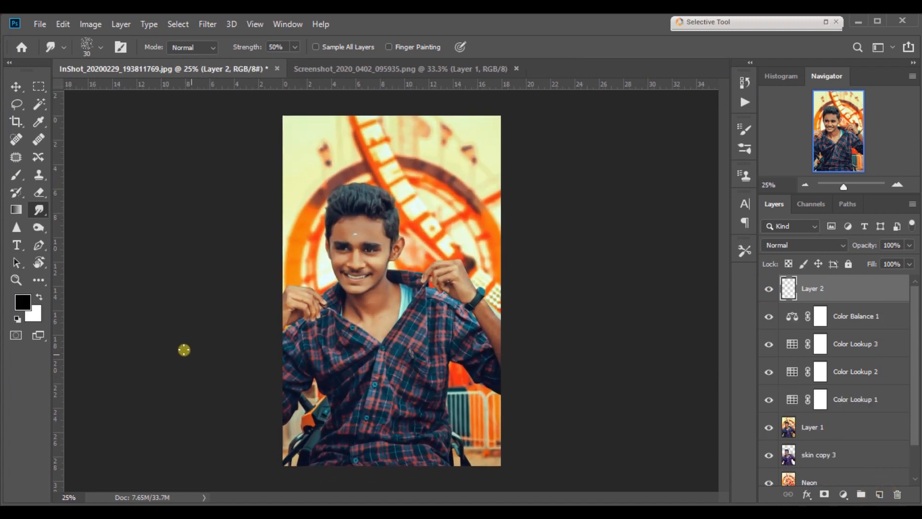
pyautogui.press('b')
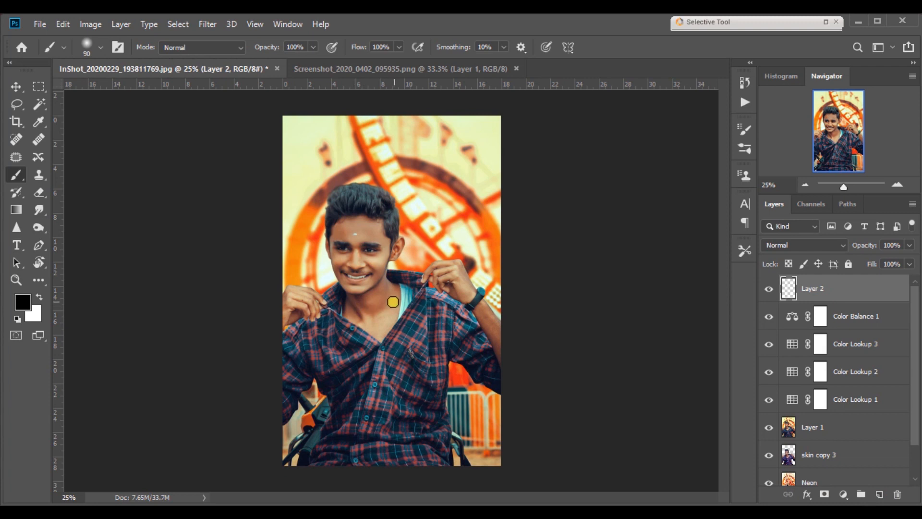
pyautogui.click(377, 303)
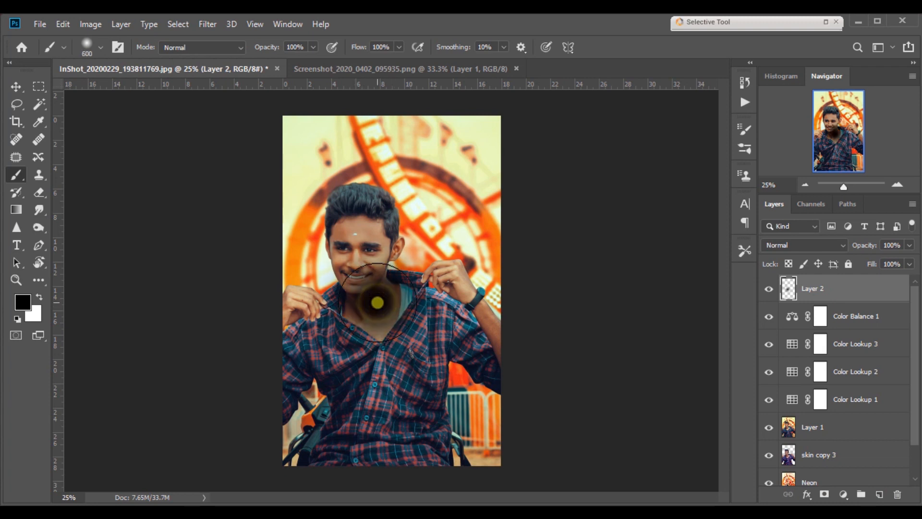
pyautogui.hotkey('ctrl', 'z')
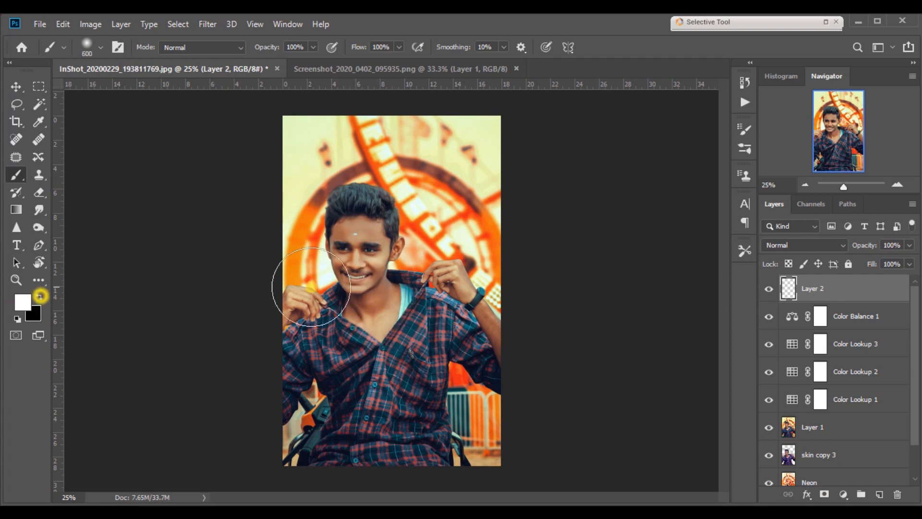
pyautogui.click(381, 307)
# Enlarge the white glow to well over 292% of its size and position it over the photo's upper-right corner
pyautogui.hotkey('ctrl', 't')
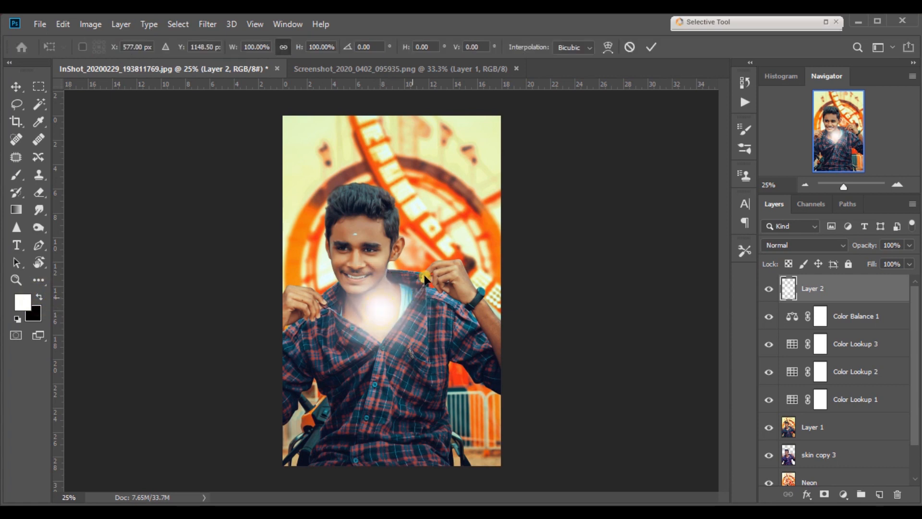
pyautogui.moveTo(464, 227)
pyautogui.mouseDown()
pyautogui.moveTo(725, 5)
pyautogui.moveTo(773, 2)
pyautogui.mouseUp()
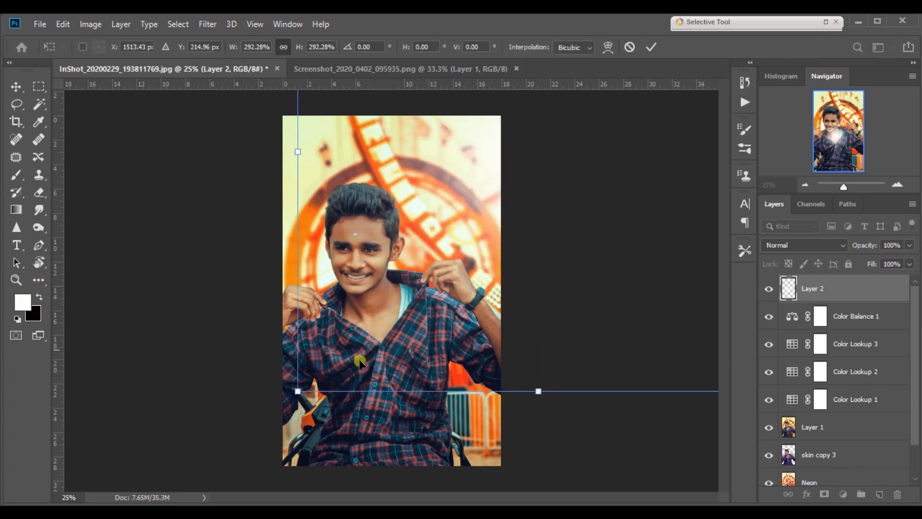
pyautogui.moveTo(299, 400); pyautogui.dragTo(162, 481)
pyautogui.moveTo(311, 373)
pyautogui.mouseDown()
pyautogui.moveTo(328, 304)
pyautogui.moveTo(347, 312)
pyautogui.mouseUp()
pyautogui.press('Return')
pyautogui.press('b')
pyautogui.click(15, 87)
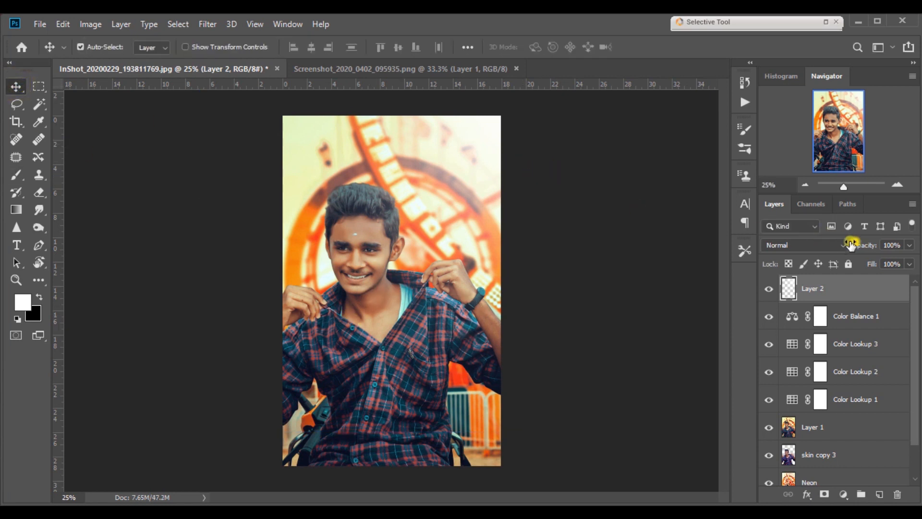
# Lower the white glow layer's opacity to 50%
pyautogui.moveTo(854, 245); pyautogui.dragTo(852, 245)
pyautogui.click(840, 245)
pyautogui.click(626, 226)
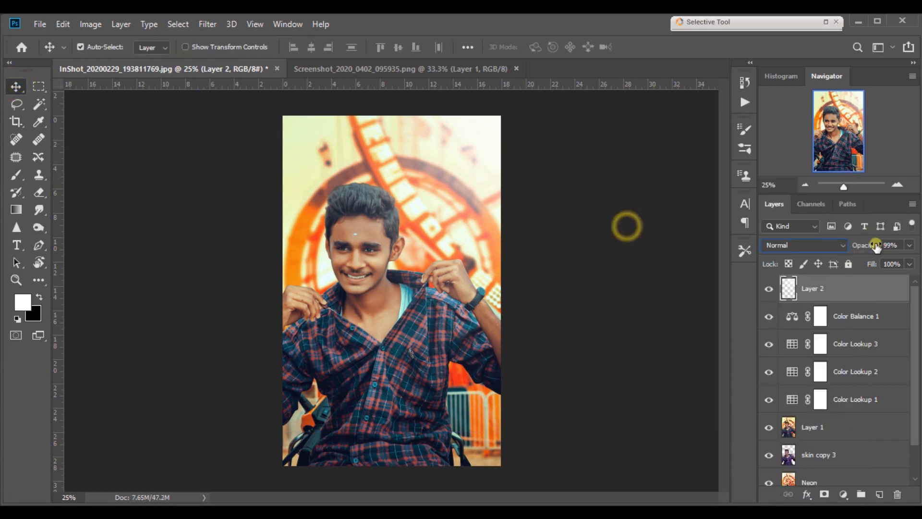
pyautogui.moveTo(852, 247); pyautogui.dragTo(847, 246)
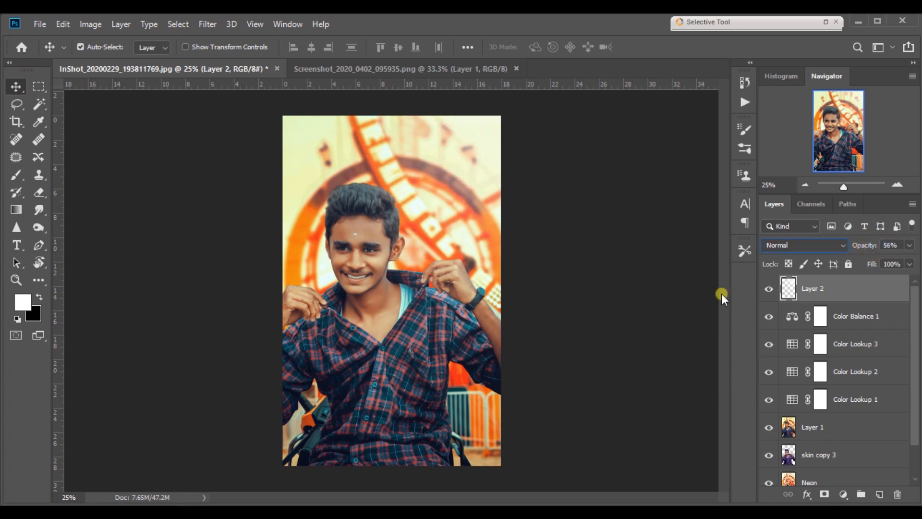
pyautogui.click(886, 244)
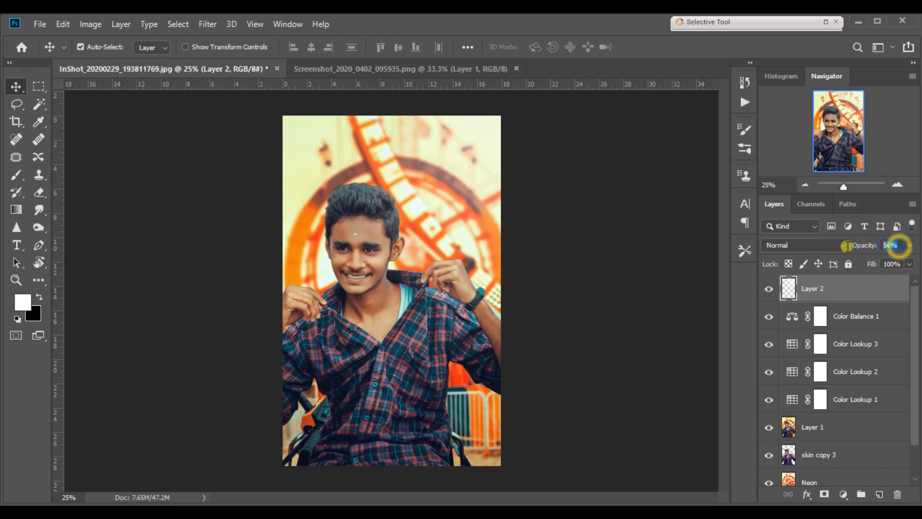
# Dab more soft white glow with an 800-size brush on the upper corners and upper edge of the photo
pyautogui.press('b')
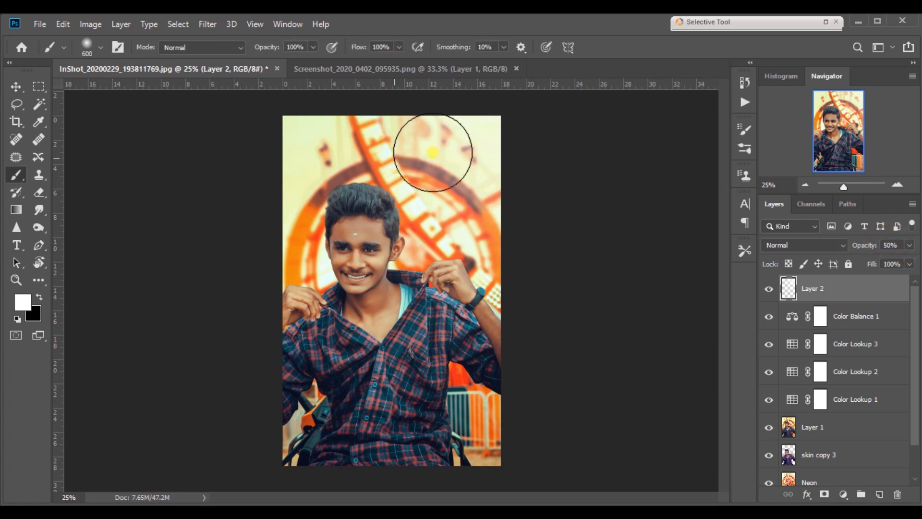
pyautogui.press(']')
pyautogui.press(']')
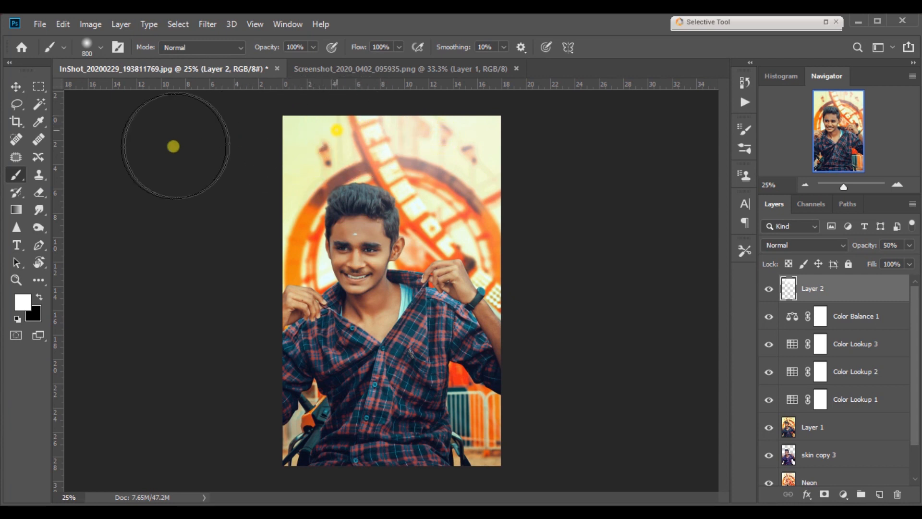
pyautogui.click(274, 164)
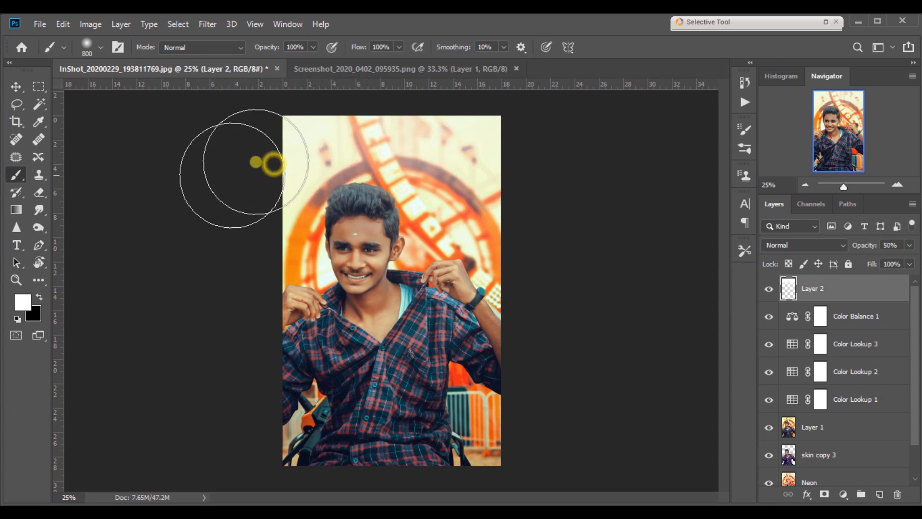
pyautogui.click(490, 141)
pyautogui.click(425, 125)
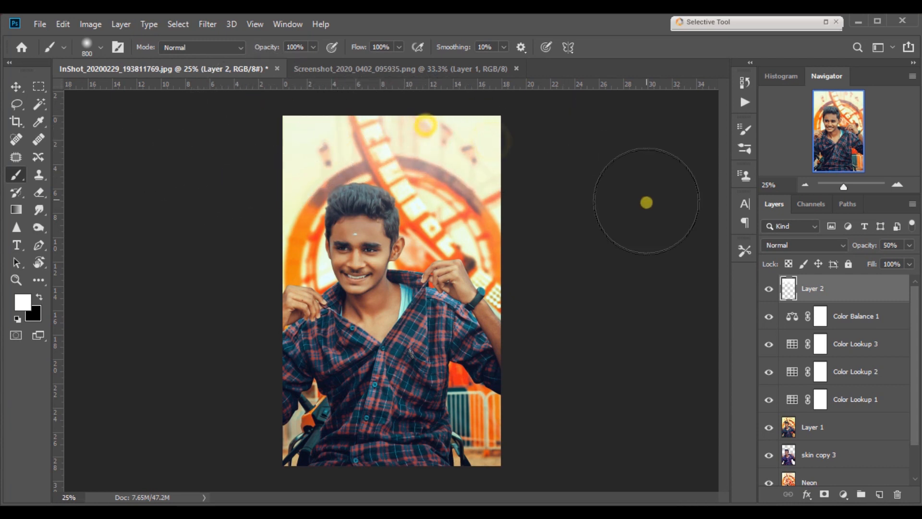
# Reduce the white glow layer's opacity to 27% and check the whole picture
pyautogui.moveTo(844, 249)
pyautogui.mouseDown()
pyautogui.moveTo(850, 245)
pyautogui.moveTo(838, 249)
pyautogui.mouseUp()
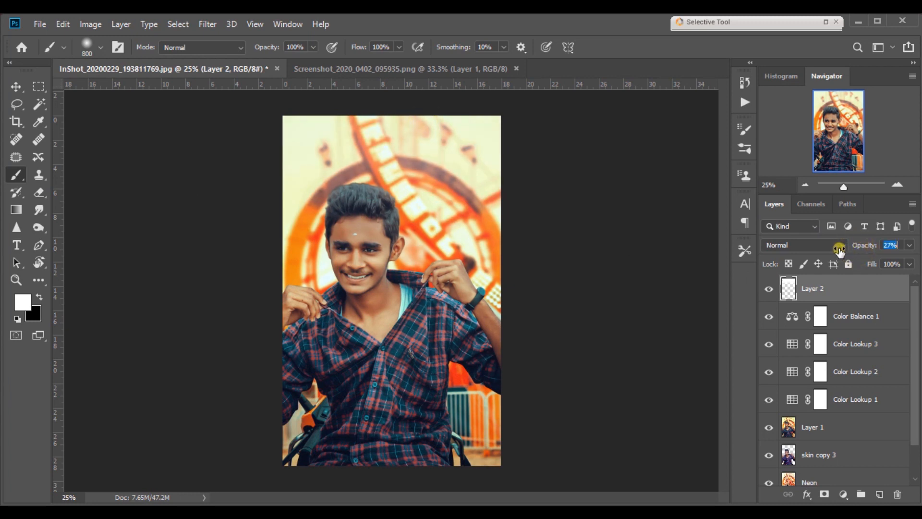
pyautogui.click(15, 87)
pyautogui.hotkey('ctrl', '-')
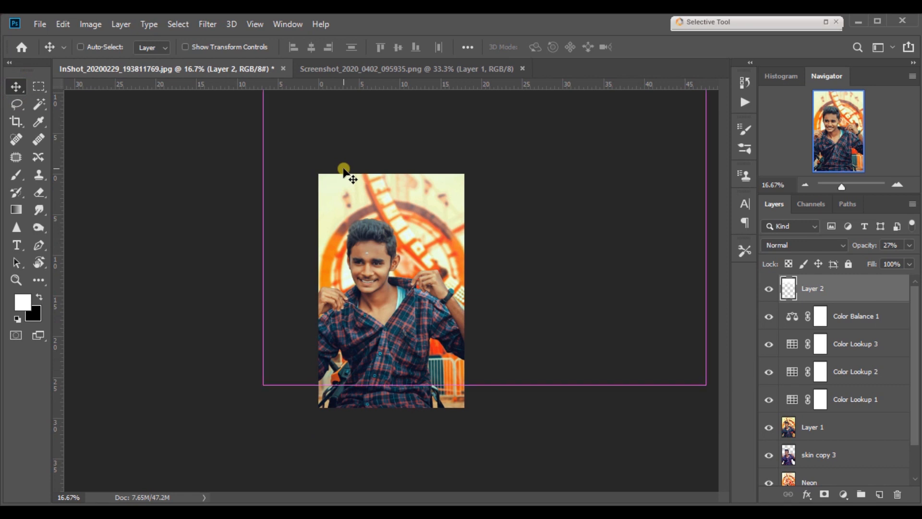
pyautogui.hotkey('ctrl', '0')
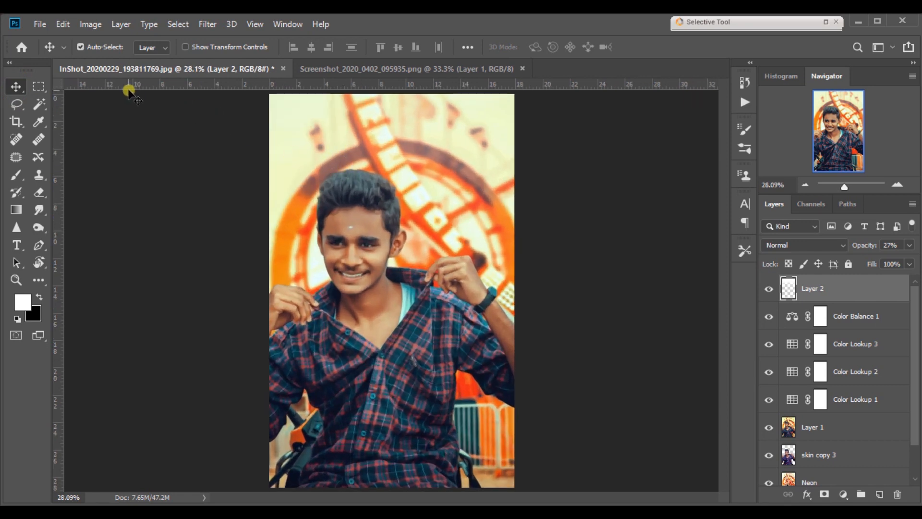
# Place the black particle image 49993bacd71e055210ef0e7b8dd4edd6 as an embedded layer on top and set its blend mode to Lighten
pyautogui.click(48, 28)
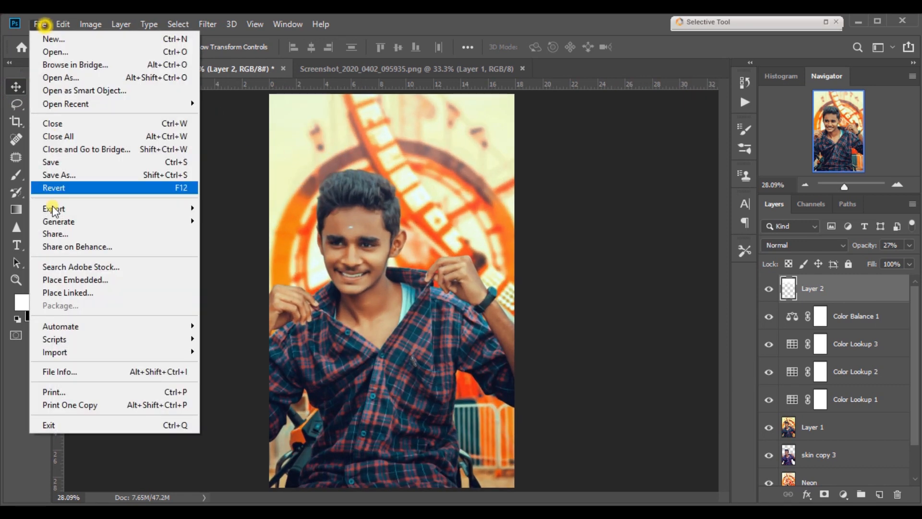
pyautogui.click(54, 276)
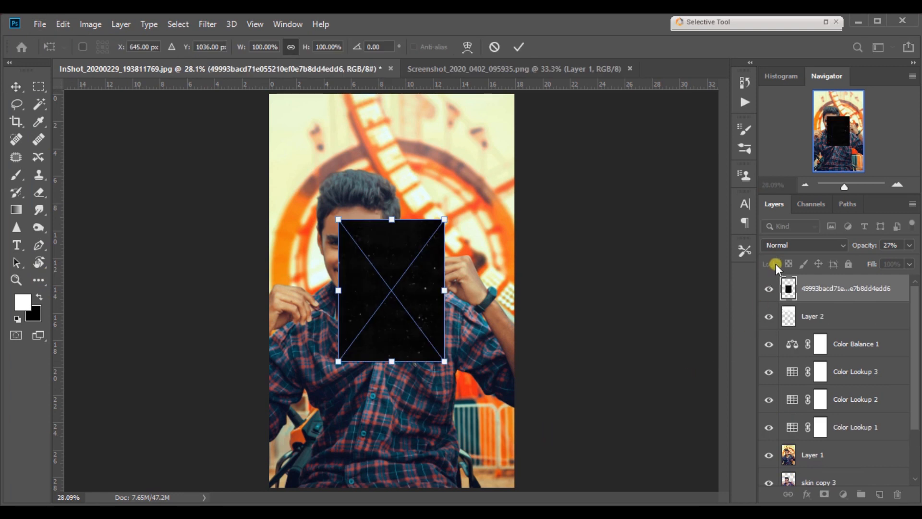
pyautogui.click(782, 246)
pyautogui.click(776, 268)
# Scale the placed particle image to 276.31% so it covers the canvas, and flip it horizontally and vertically
pyautogui.moveTo(443, 219); pyautogui.dragTo(552, 126)
pyautogui.moveTo(515, 192); pyautogui.dragTo(438, 211)
pyautogui.moveTo(481, 380); pyautogui.dragTo(515, 426)
pyautogui.moveTo(393, 427); pyautogui.dragTo(392, 488)
pyautogui.rightClick(387, 330)
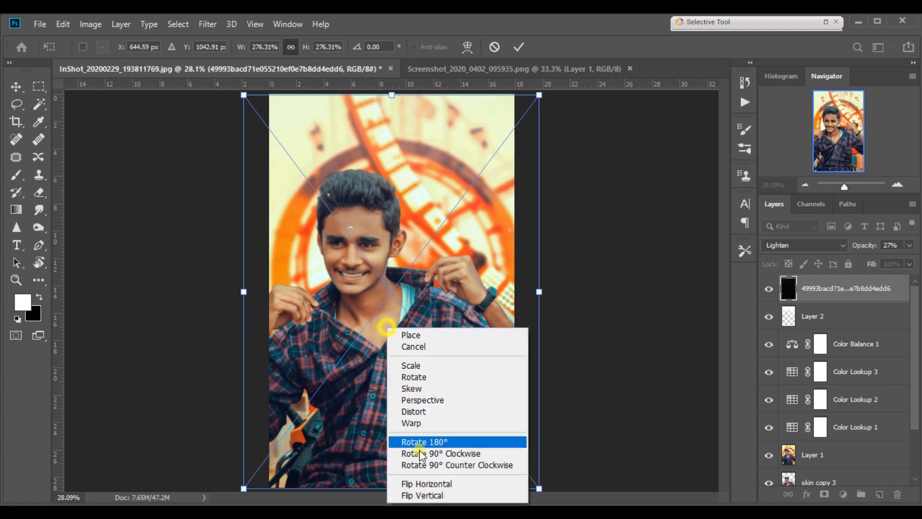
pyautogui.click(417, 483)
pyautogui.rightClick(398, 337)
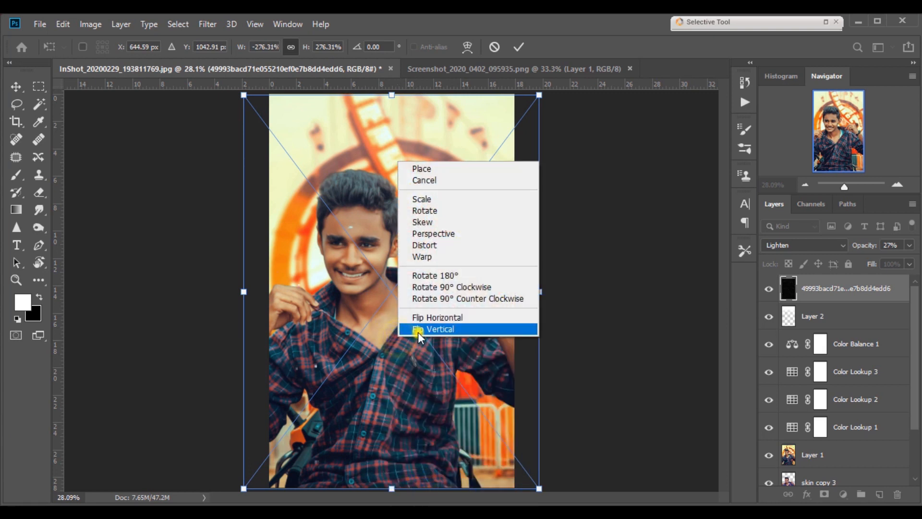
pyautogui.click(418, 333)
pyautogui.press('Return')
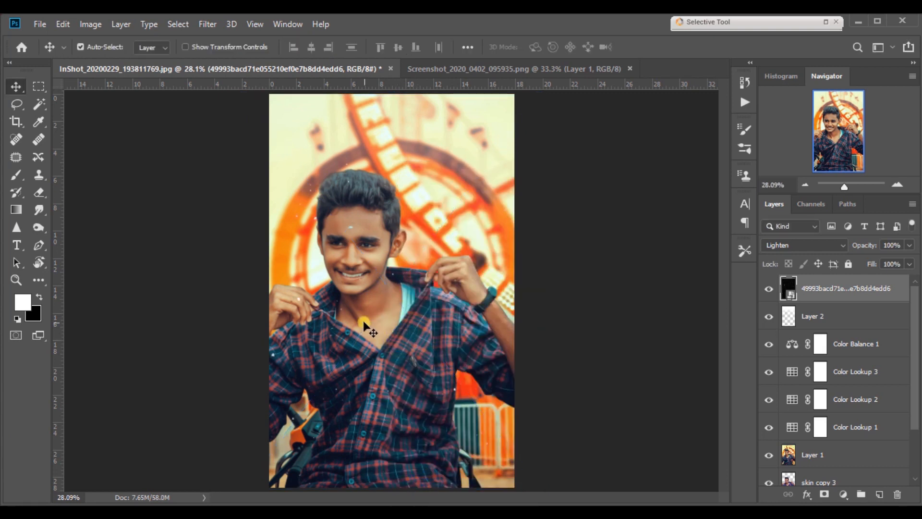
# Rasterize the particle layer and erase its specks over the man's face, neck and shirt with a soft 700-size eraser
pyautogui.press('e')
pyautogui.click(364, 327)
pyautogui.press('Return')
pyautogui.press(']')
pyautogui.press(']')
pyautogui.press(']')
pyautogui.press(']')
pyautogui.press(']')
pyautogui.click(370, 222)
pyautogui.click(370, 297)
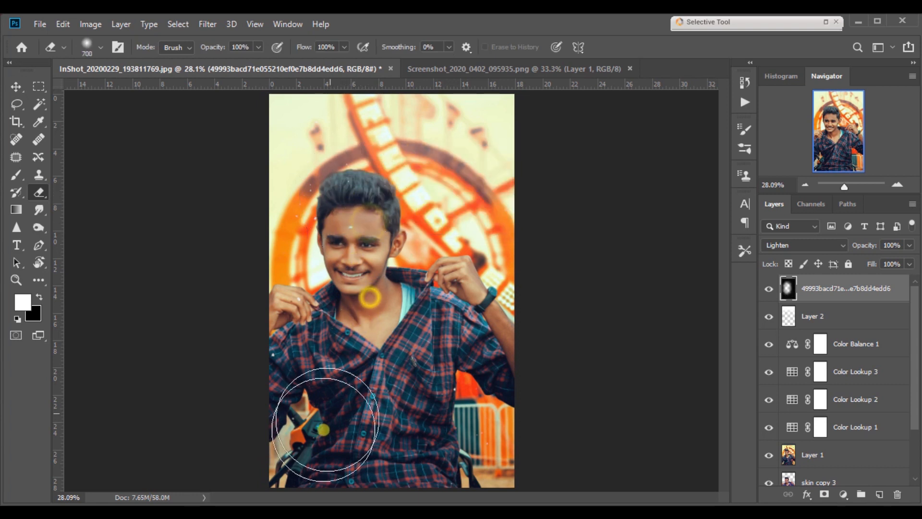
pyautogui.click(402, 391)
pyautogui.click(428, 323)
pyautogui.click(356, 263)
pyautogui.click(363, 229)
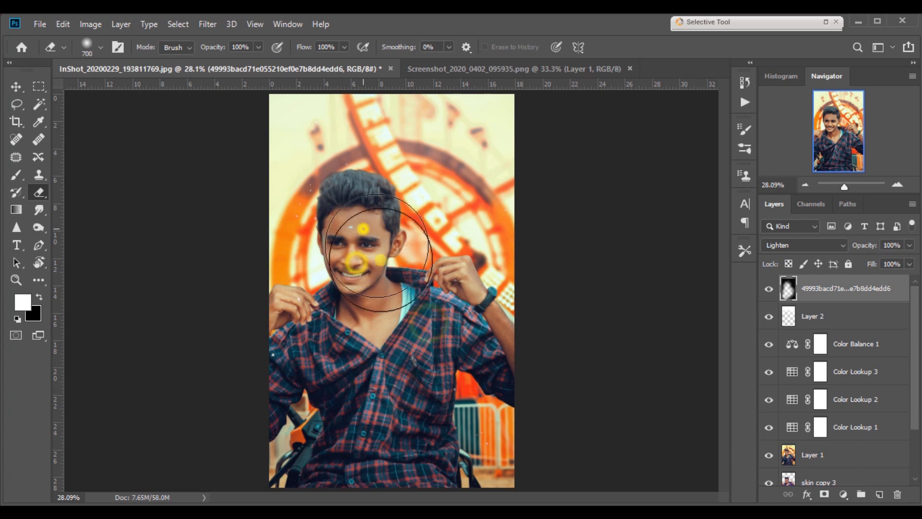
# Duplicate the particle layer, flip the copy horizontally and shift it over the right half of the photo
pyautogui.hotkey('ctrl', 'j')
pyautogui.hotkey('ctrl', 't')
pyautogui.rightClick(355, 221)
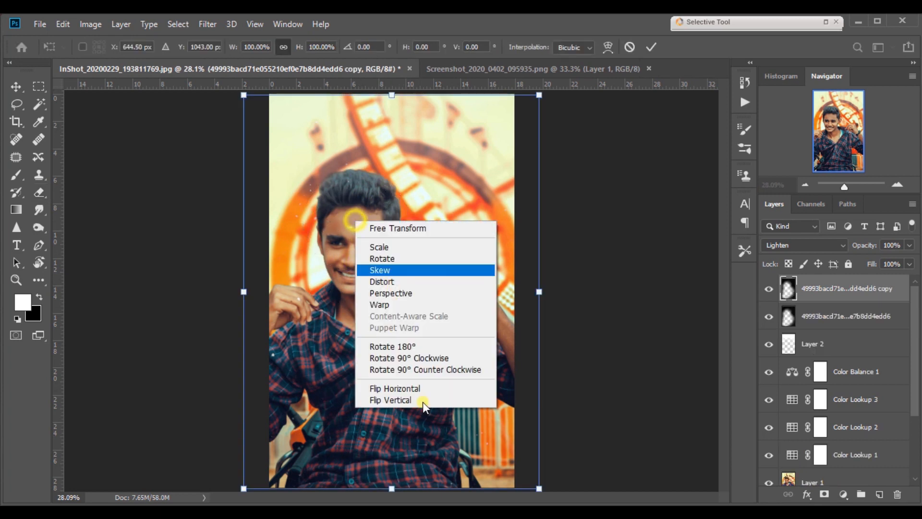
pyautogui.click(420, 388)
pyautogui.moveTo(384, 383)
pyautogui.mouseDown()
pyautogui.moveTo(509, 344)
pyautogui.moveTo(473, 350)
pyautogui.moveTo(529, 351)
pyautogui.mouseUp()
pyautogui.press('e')
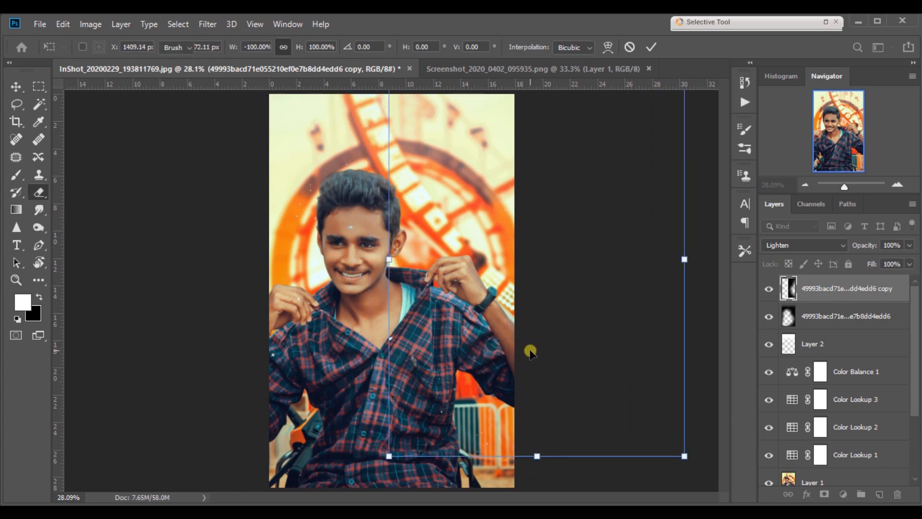
# Erase the copied particle layer's specks over the man's shirt, neck and face
pyautogui.moveTo(440, 383)
pyautogui.mouseDown()
pyautogui.moveTo(432, 453)
pyautogui.moveTo(437, 428)
pyautogui.moveTo(472, 418)
pyautogui.moveTo(462, 428)
pyautogui.moveTo(449, 396)
pyautogui.moveTo(403, 357)
pyautogui.mouseUp()
pyautogui.moveTo(378, 305); pyautogui.dragTo(350, 271)
pyautogui.click(19, 82)
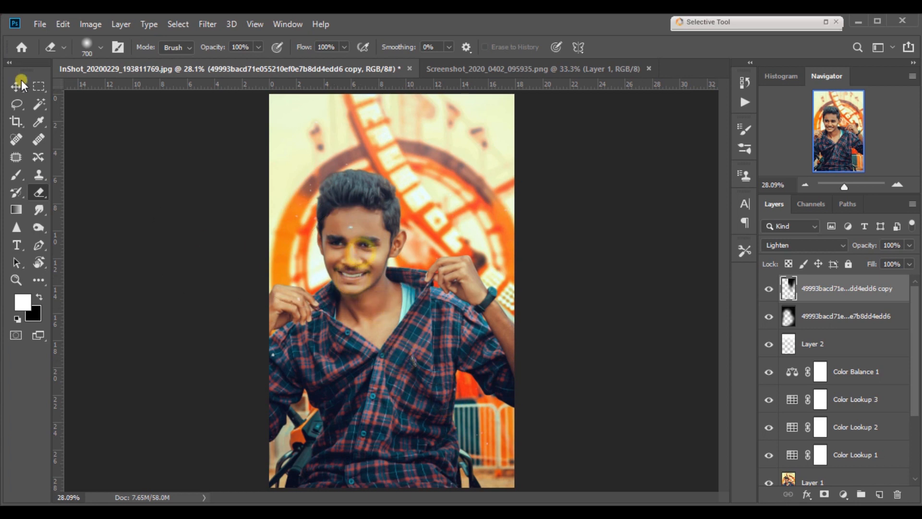
# Merge the two particle layers, set the merged layer's blend mode to Lighten, and compare the photo with and without it
pyautogui.keyDown('ctrl'); pyautogui.click(886, 319); pyautogui.keyUp('ctrl')
pyautogui.rightClick(886, 320)
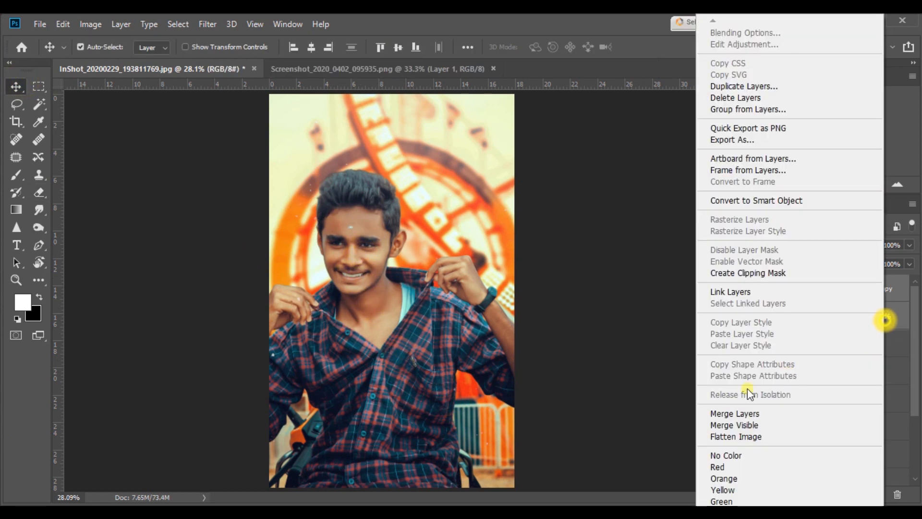
pyautogui.click(723, 414)
pyautogui.click(778, 246)
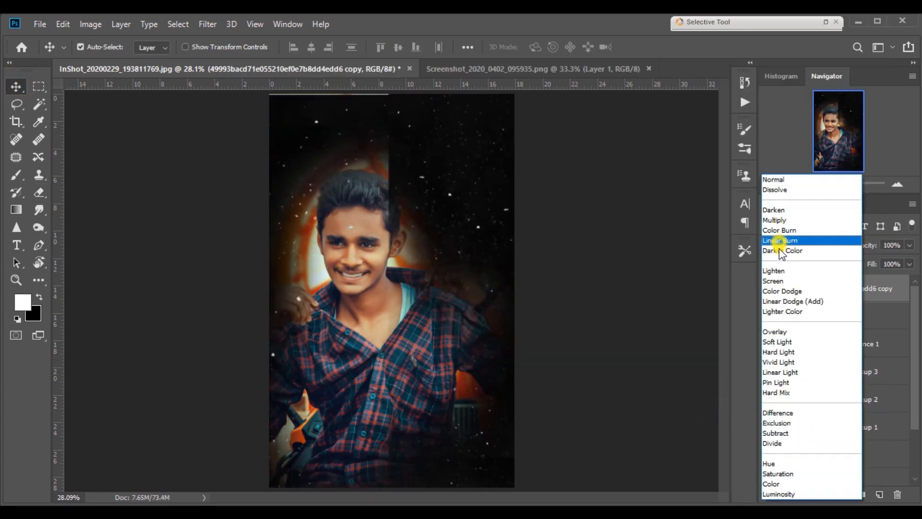
pyautogui.click(779, 272)
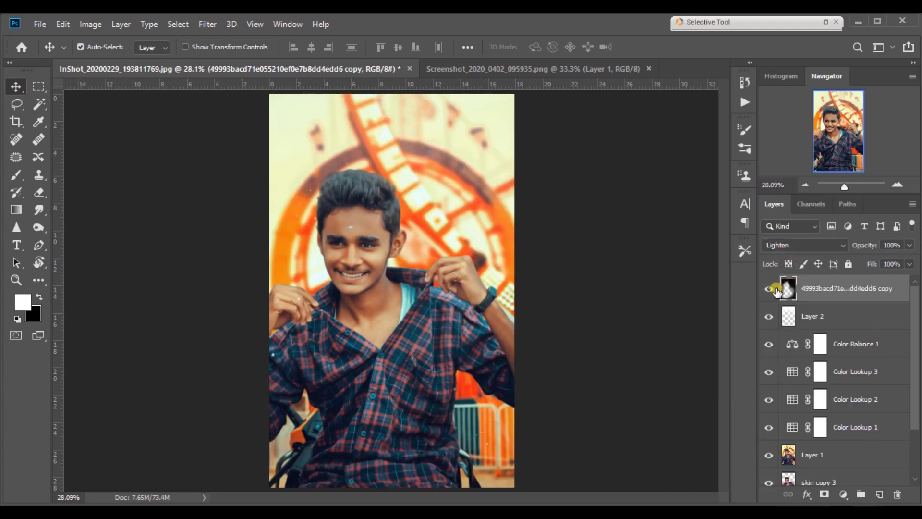
pyautogui.click(769, 289)
pyautogui.click(769, 289)
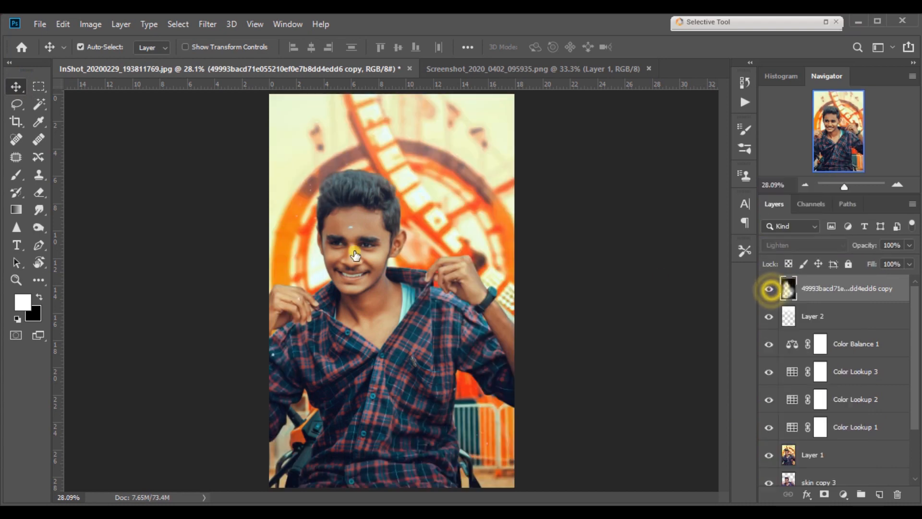
# Erase the remaining particles on the merged layer over the shirt's lower left side and the forehead
pyautogui.press('e')
pyautogui.moveTo(315, 356)
pyautogui.mouseDown()
pyautogui.moveTo(280, 428)
pyautogui.moveTo(309, 400)
pyautogui.mouseUp()
pyautogui.click(330, 220)
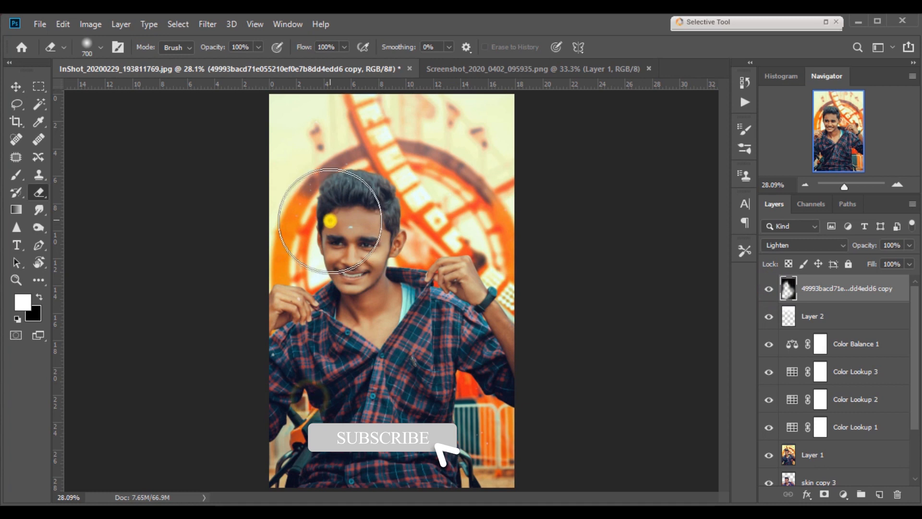
pyautogui.hotkey('ctrl', '-')
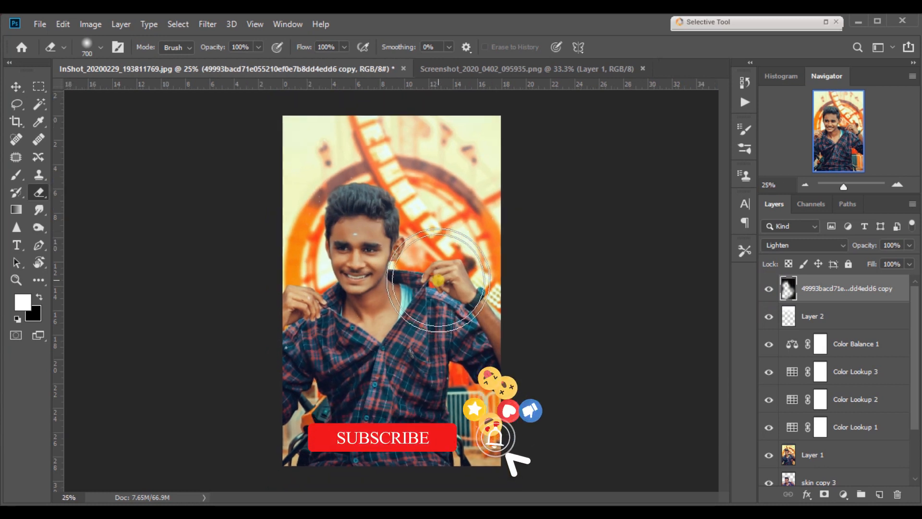
# Leave the Eraser and check the particle overlay on the finished portrait, examining the face and shirt up close and the whole composition
pyautogui.click(16, 88)
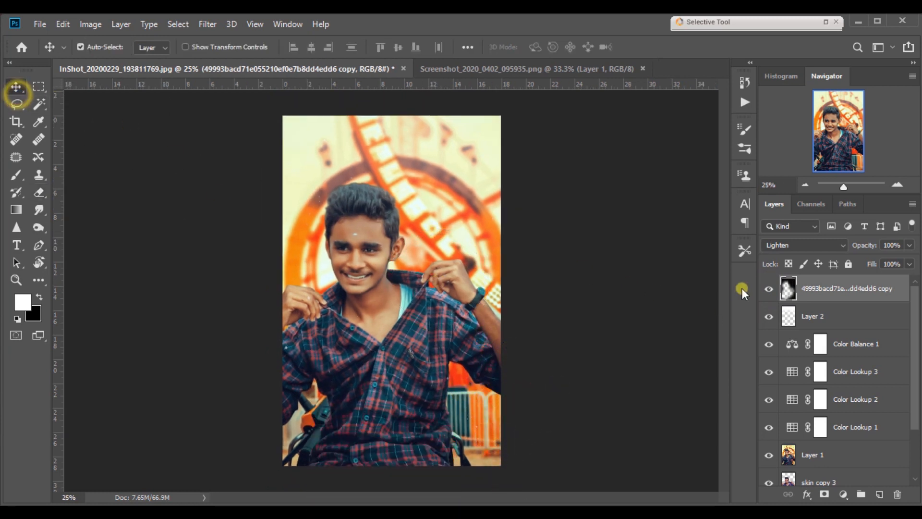
pyautogui.click(768, 289)
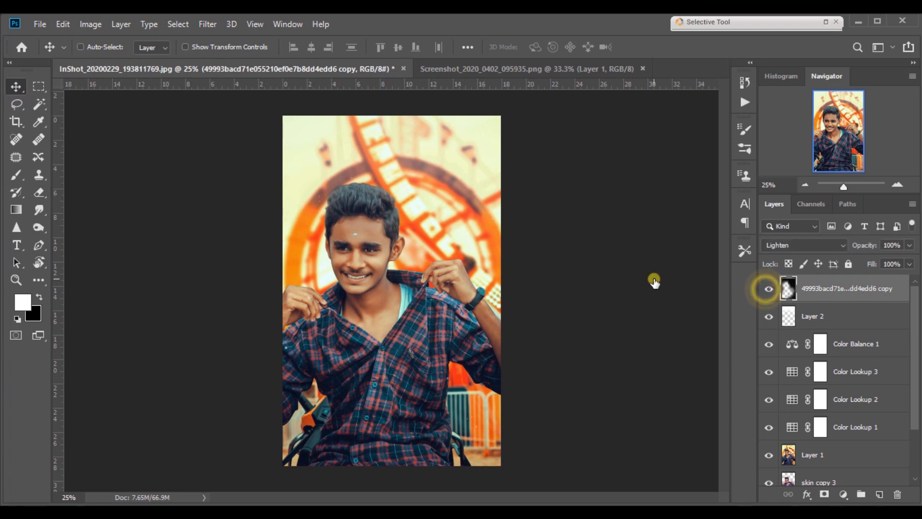
pyautogui.hotkey('ctrl', '+')
pyautogui.hotkey('ctrl', '+')
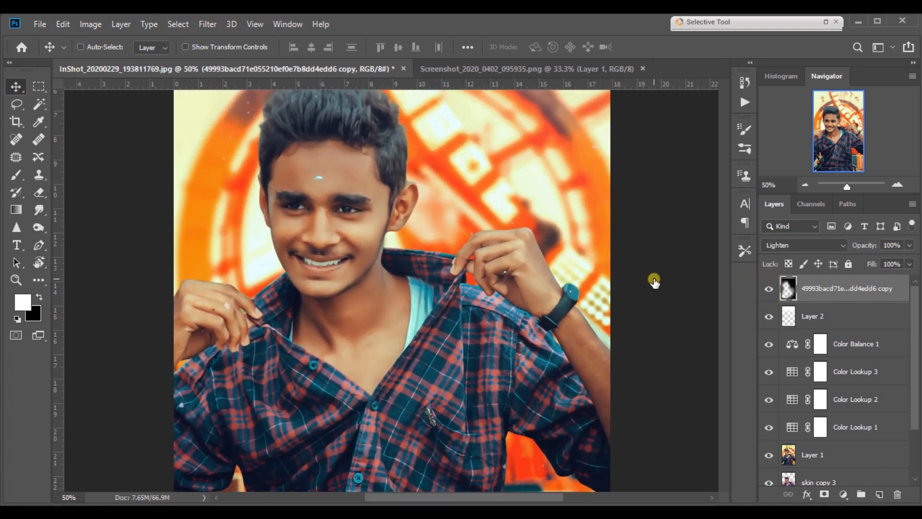
pyautogui.hotkey('ctrl', '+')
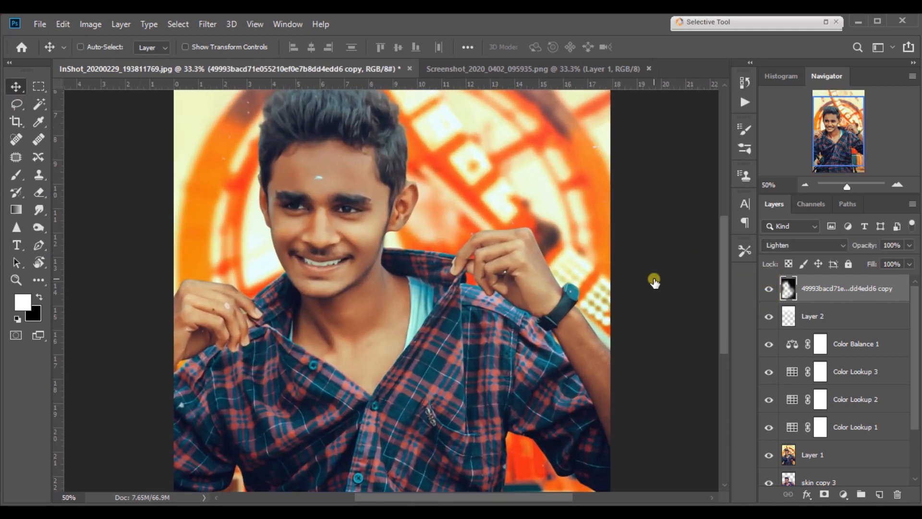
pyautogui.hotkey('ctrl', '-')
pyautogui.hotkey('ctrl', '-')
pyautogui.hotkey('ctrl', '-')
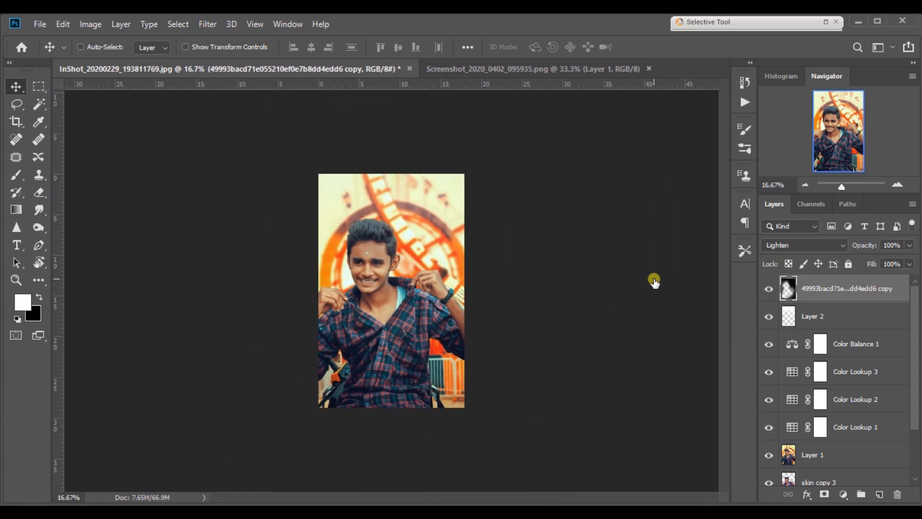
pyautogui.hotkey('ctrl', '0')
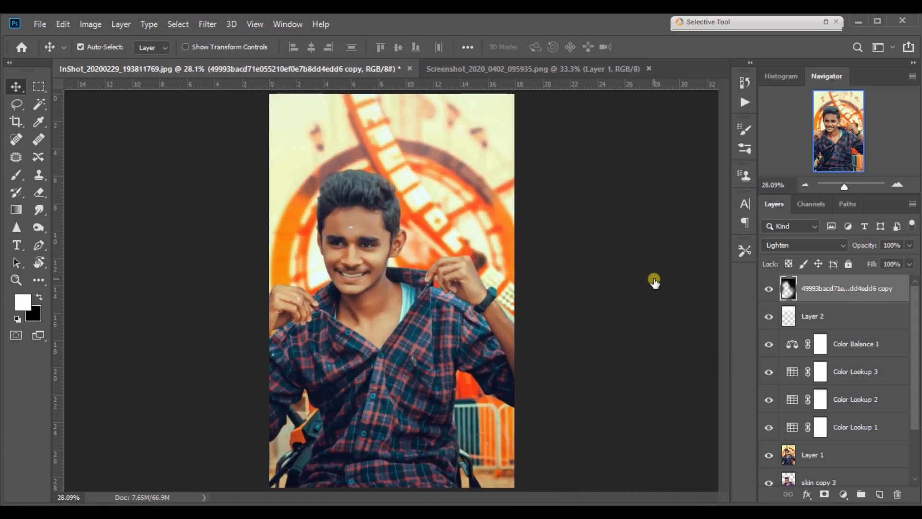